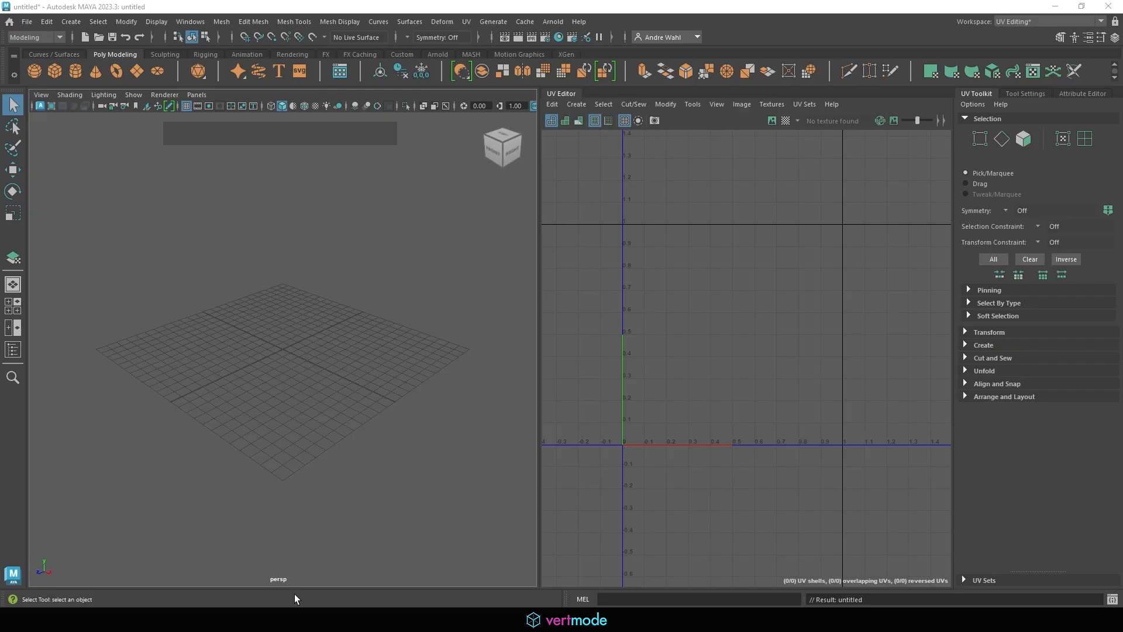
# Bring up the Photoshop whiteboard with panels hidden and the canvas at 100%
pyautogui.click(390, 614)
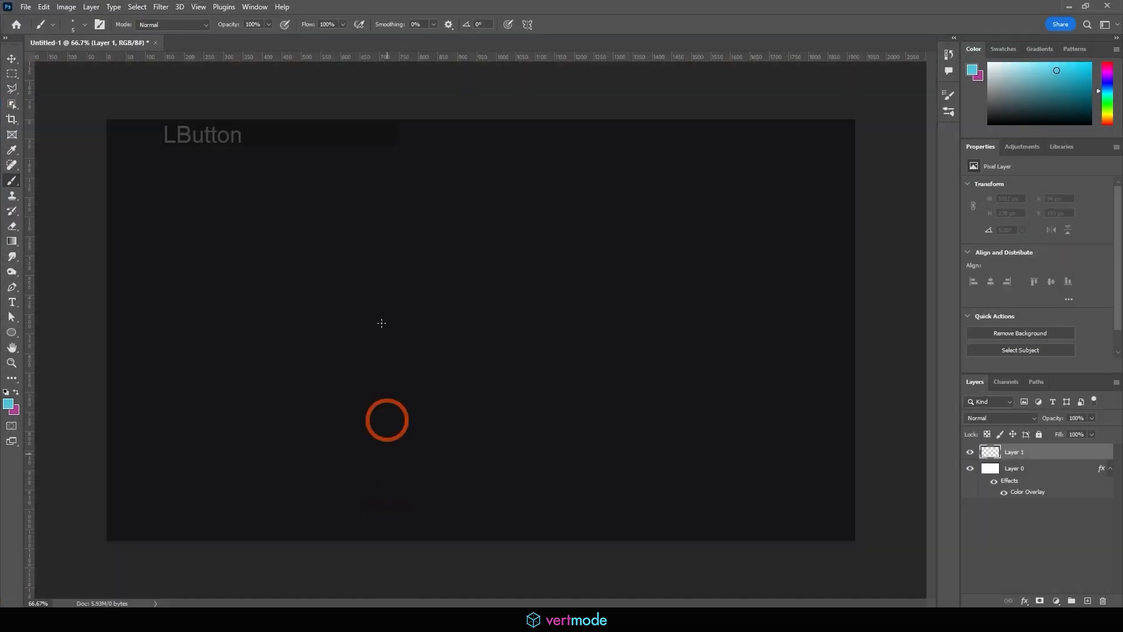
pyautogui.press('Tab')
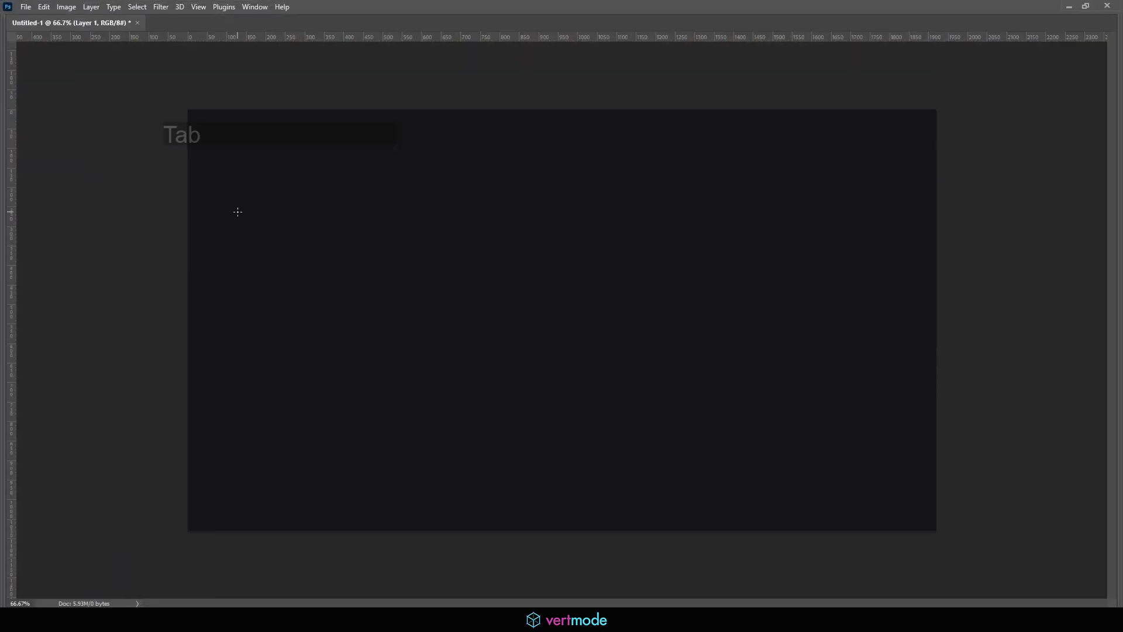
pyautogui.hotkey('ctrl', '=')
pyautogui.click(238, 138)
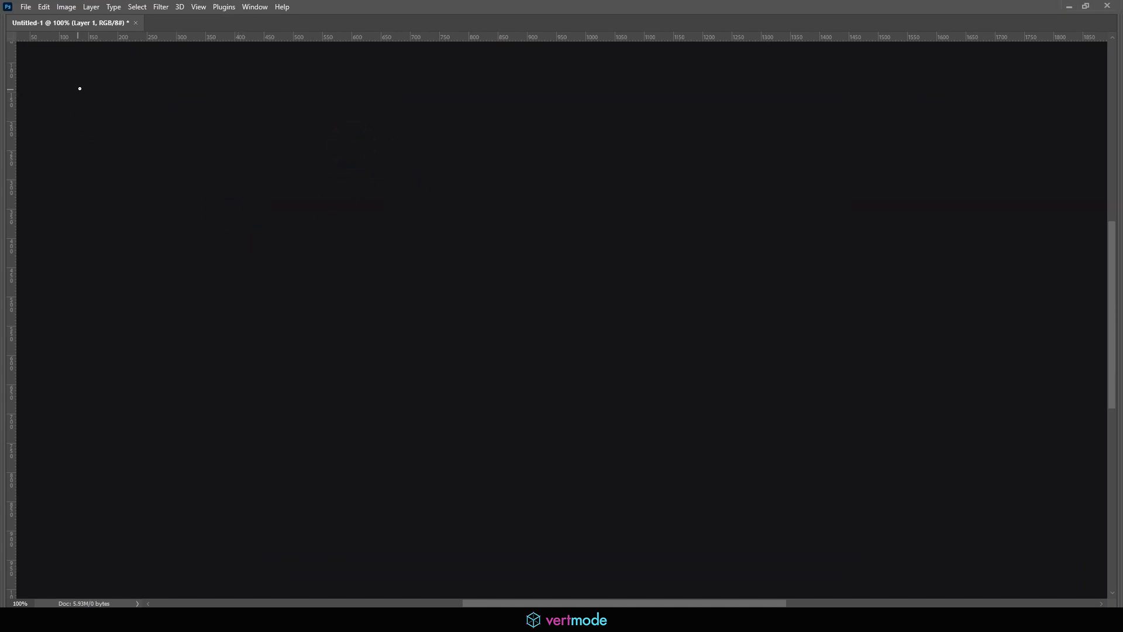
# Handwrite the title 'Cube/Rectangle - 6 sided' at the top
pyautogui.moveTo(82, 85)
pyautogui.mouseDown()
pyautogui.moveTo(78, 110)
pyautogui.moveTo(113, 108)
pyautogui.mouseUp()
pyautogui.moveTo(129, 101)
pyautogui.mouseDown()
pyautogui.moveTo(135, 93)
pyautogui.moveTo(153, 117)
pyautogui.mouseUp()
pyautogui.moveTo(172, 86)
pyautogui.mouseDown()
pyautogui.moveTo(170, 115)
pyautogui.moveTo(203, 108)
pyautogui.mouseUp()
pyautogui.moveTo(213, 100); pyautogui.dragTo(218, 99)
pyautogui.moveTo(221, 79)
pyautogui.mouseDown()
pyautogui.moveTo(222, 111)
pyautogui.moveTo(234, 94)
pyautogui.mouseUp()
pyautogui.moveTo(239, 101)
pyautogui.mouseDown()
pyautogui.moveTo(258, 109)
pyautogui.moveTo(264, 133)
pyautogui.moveTo(298, 100)
pyautogui.moveTo(278, 114)
pyautogui.moveTo(327, 101)
pyautogui.moveTo(410, 110)
pyautogui.mouseUp()
pyautogui.moveTo(414, 77)
pyautogui.mouseDown()
pyautogui.moveTo(418, 111)
pyautogui.moveTo(437, 109)
pyautogui.mouseUp()
pyautogui.moveTo(449, 93)
pyautogui.mouseDown()
pyautogui.moveTo(444, 110)
pyautogui.moveTo(463, 122)
pyautogui.mouseUp()
# Sketch a small wireframe cube under the title
pyautogui.moveTo(108, 171)
pyautogui.mouseDown()
pyautogui.moveTo(110, 205)
pyautogui.moveTo(95, 188)
pyautogui.mouseUp()
pyautogui.moveTo(128, 163)
pyautogui.mouseDown()
pyautogui.moveTo(130, 191)
pyautogui.moveTo(109, 176)
pyautogui.moveTo(110, 204)
pyautogui.moveTo(131, 189)
pyautogui.mouseUp()
pyautogui.moveTo(109, 176)
pyautogui.mouseDown()
pyautogui.moveTo(128, 168)
pyautogui.moveTo(113, 155)
pyautogui.moveTo(132, 167)
pyautogui.mouseUp()
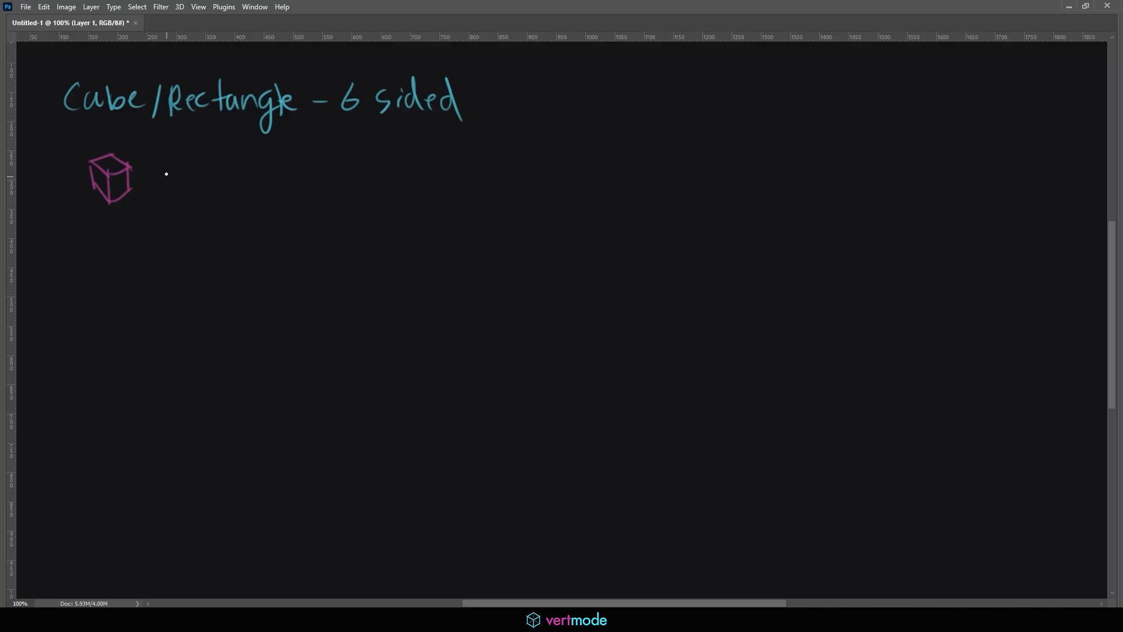
# Sketch a long flat box beside the cube, reinforcing its edges
pyautogui.moveTo(181, 162); pyautogui.dragTo(282, 177)
pyautogui.moveTo(180, 162); pyautogui.dragTo(223, 153)
pyautogui.moveTo(282, 177); pyautogui.dragTo(320, 168)
pyautogui.moveTo(222, 154); pyautogui.dragTo(284, 162)
pyautogui.moveTo(240, 159); pyautogui.dragTo(321, 169)
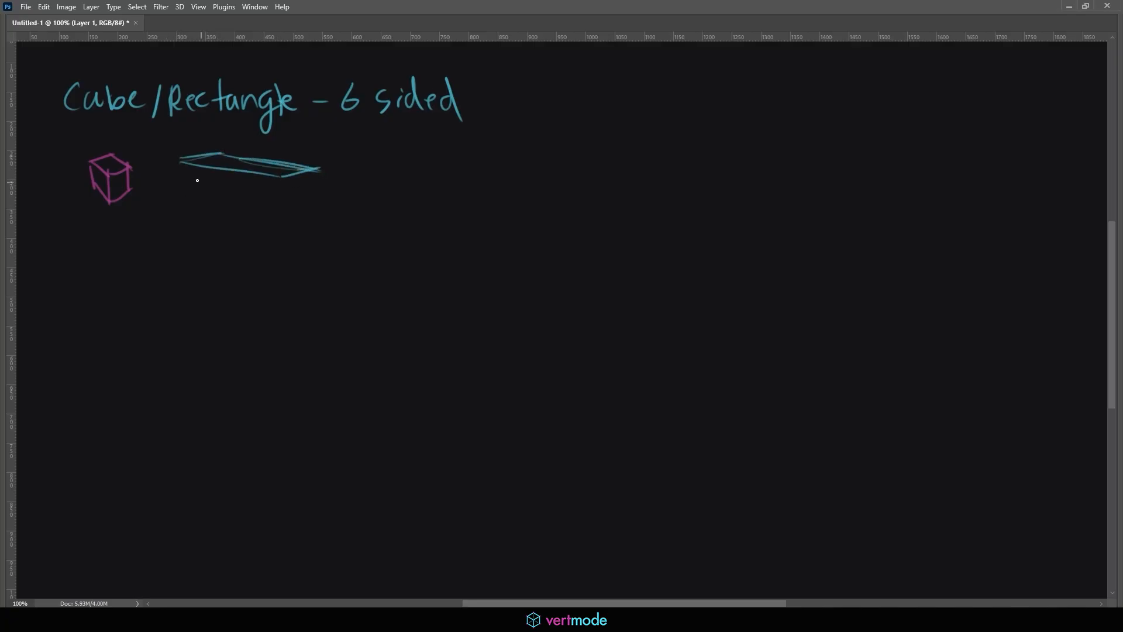
pyautogui.moveTo(196, 170)
pyautogui.mouseDown()
pyautogui.moveTo(208, 224)
pyautogui.moveTo(258, 230)
pyautogui.mouseUp()
pyautogui.moveTo(211, 215); pyautogui.dragTo(284, 234)
pyautogui.moveTo(275, 181)
pyautogui.mouseDown()
pyautogui.moveTo(280, 237)
pyautogui.moveTo(320, 221)
pyautogui.mouseUp()
pyautogui.moveTo(295, 232); pyautogui.dragTo(309, 221)
pyautogui.moveTo(308, 178); pyautogui.dragTo(313, 228)
pyautogui.moveTo(195, 170); pyautogui.dragTo(203, 221)
pyautogui.moveTo(201, 212); pyautogui.dragTo(279, 235)
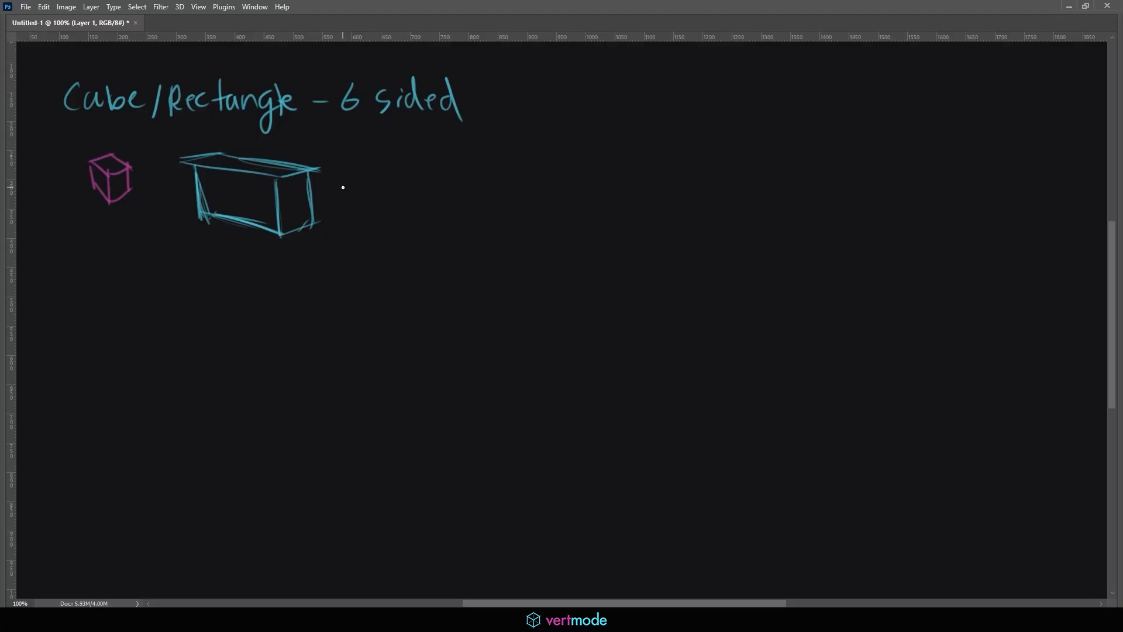
# Sketch a pink box further to the right
pyautogui.moveTo(428, 168)
pyautogui.mouseDown()
pyautogui.moveTo(394, 176)
pyautogui.moveTo(417, 189)
pyautogui.moveTo(478, 183)
pyautogui.moveTo(440, 187)
pyautogui.moveTo(454, 162)
pyautogui.moveTo(476, 176)
pyautogui.mouseUp()
pyautogui.moveTo(456, 161)
pyautogui.mouseDown()
pyautogui.moveTo(494, 160)
pyautogui.moveTo(511, 176)
pyautogui.moveTo(509, 218)
pyautogui.moveTo(429, 209)
pyautogui.moveTo(435, 216)
pyautogui.mouseUp()
pyautogui.moveTo(396, 185); pyautogui.dragTo(404, 211)
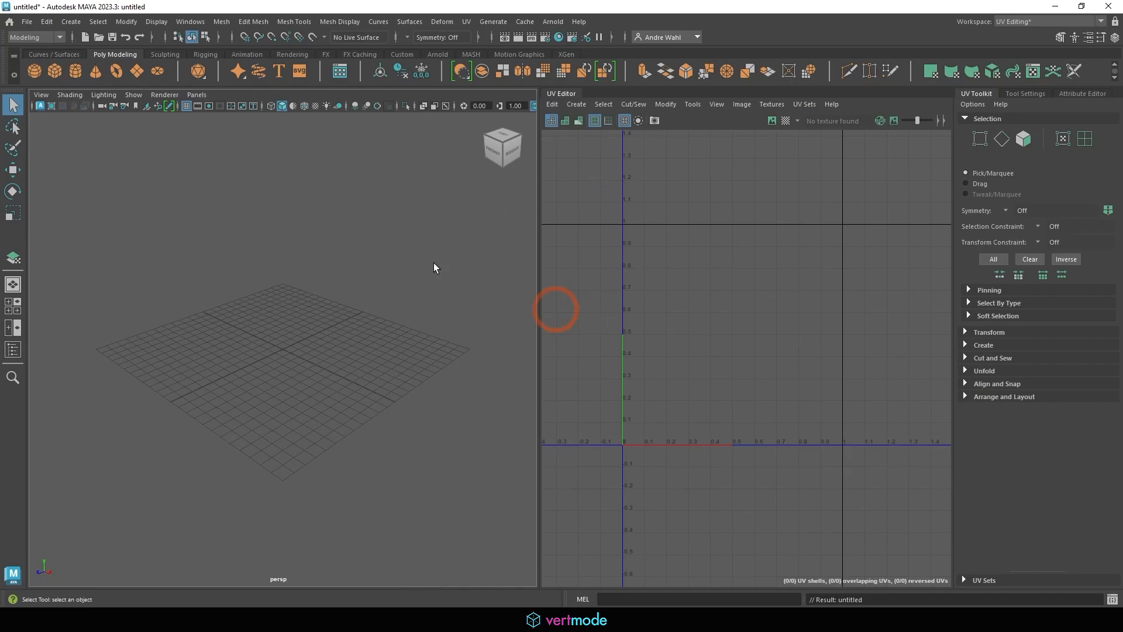
# Create a polygon cube at the origin
pyautogui.click(71, 21)
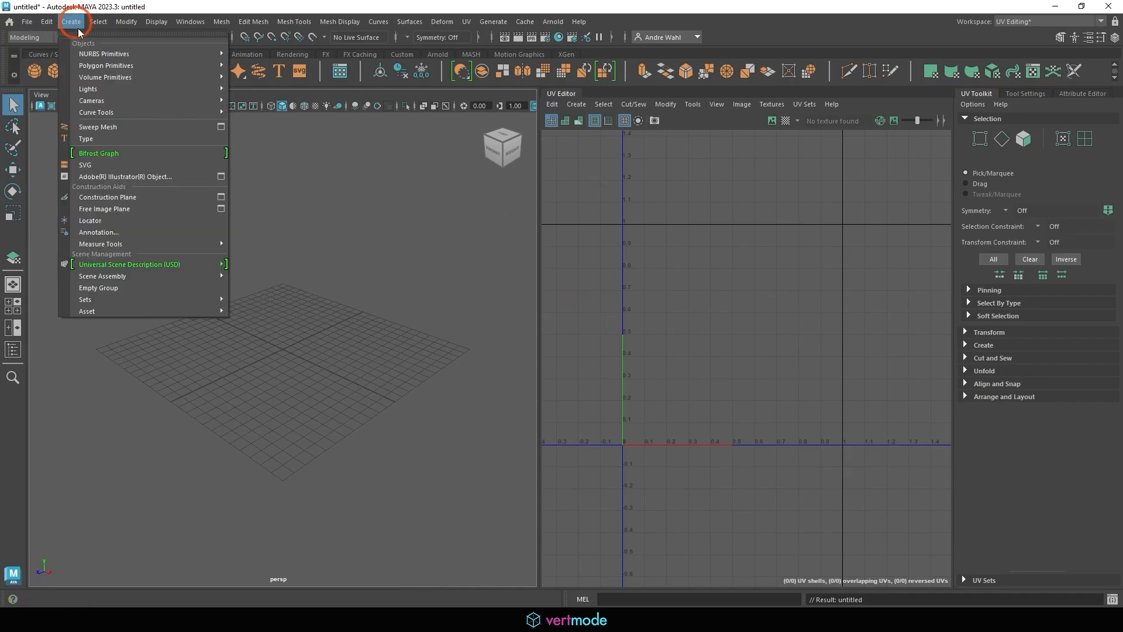
pyautogui.moveTo(98, 67)
pyautogui.click(257, 77)
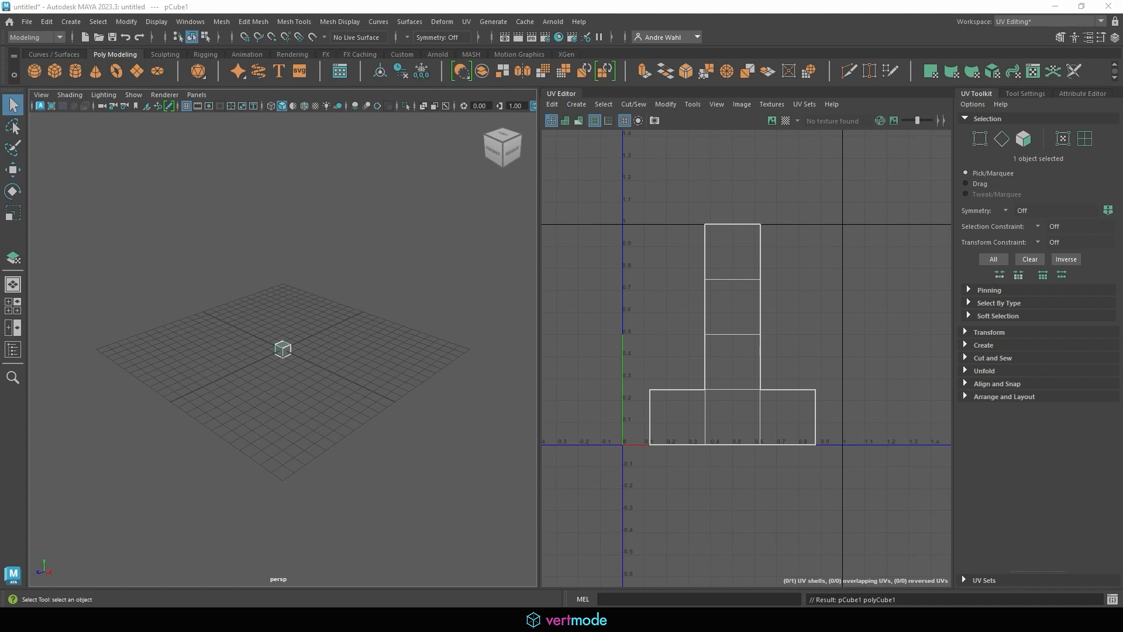
# Number the cube's six UV faces on screen, then frame and orbit to the cube
pyautogui.moveTo(730, 248); pyautogui.dragTo(745, 313)
pyautogui.moveTo(723, 352)
pyautogui.mouseDown()
pyautogui.moveTo(739, 426)
pyautogui.moveTo(677, 433)
pyautogui.mouseUp()
pyautogui.moveTo(784, 408); pyautogui.dragTo(780, 426)
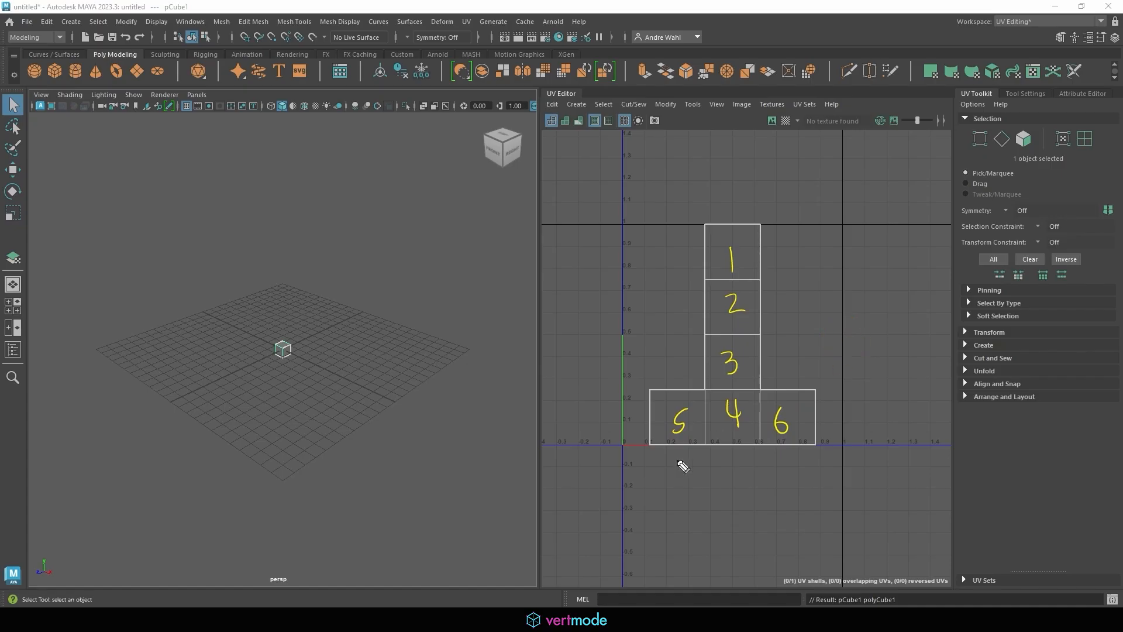
pyautogui.press('Escape')
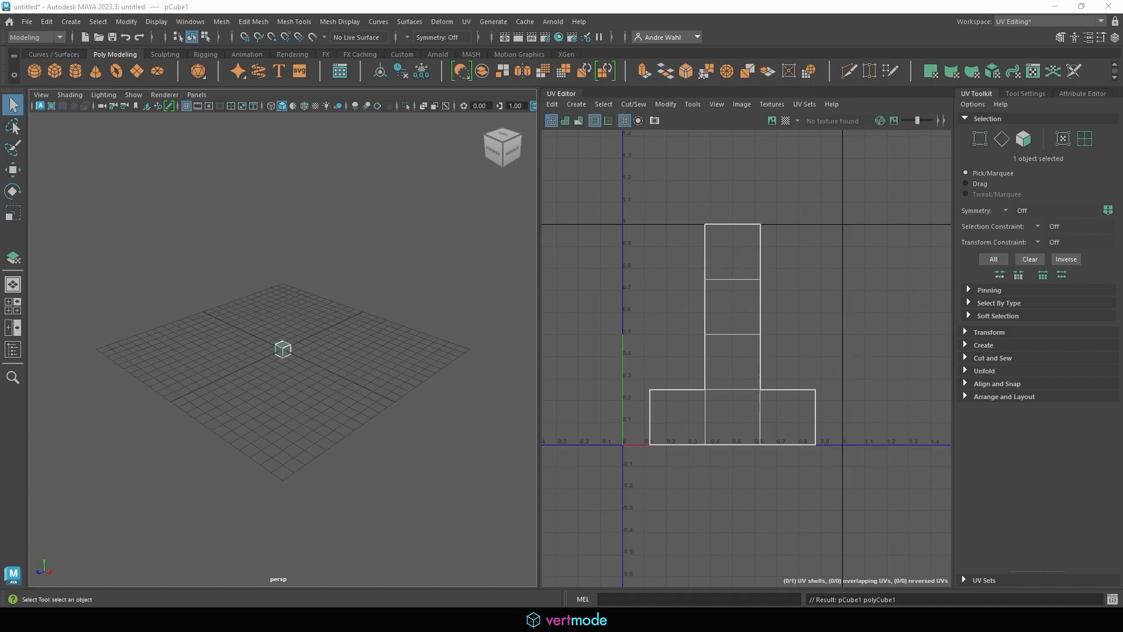
pyautogui.keyDown('alt'); pyautogui.moveTo(299, 305); pyautogui.dragTo(329, 288, button='middle'); pyautogui.keyUp('alt')
pyautogui.press('f')
pyautogui.keyDown('alt'); pyautogui.moveTo(399, 296); pyautogui.dragTo(266, 301, button='right'); pyautogui.keyUp('alt')
pyautogui.keyDown('alt'); pyautogui.moveTo(296, 310); pyautogui.dragTo(323, 315); pyautogui.keyUp('alt')
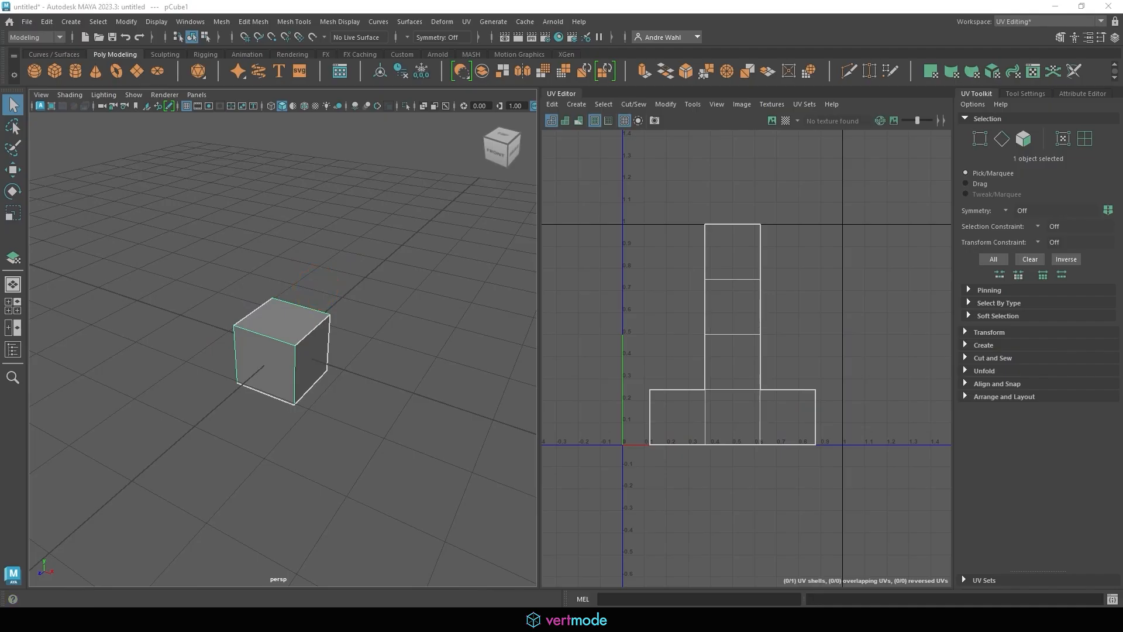
# Delete the cube's UVs from the UV Editor's Edit menu
pyautogui.moveTo(544, 103)
pyautogui.mouseDown()
pyautogui.moveTo(542, 117)
pyautogui.moveTo(537, 109)
pyautogui.mouseUp()
pyautogui.press('Escape')
pyautogui.click(552, 104)
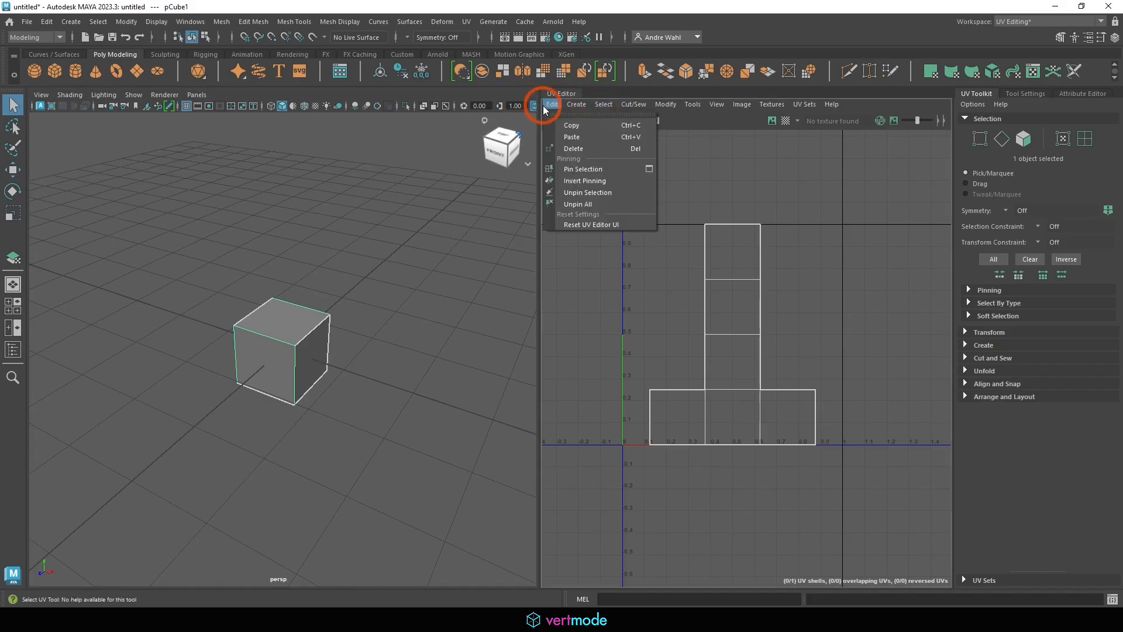
pyautogui.click(585, 148)
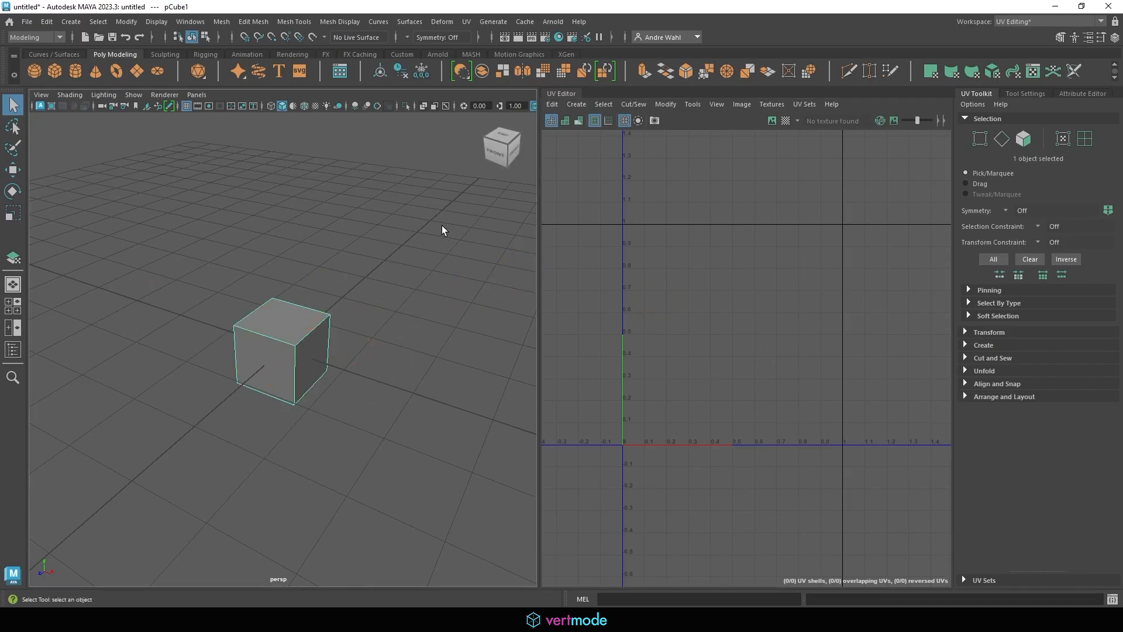
# Apply an Automatic UV projection and number the six resulting square shells
pyautogui.click(577, 105)
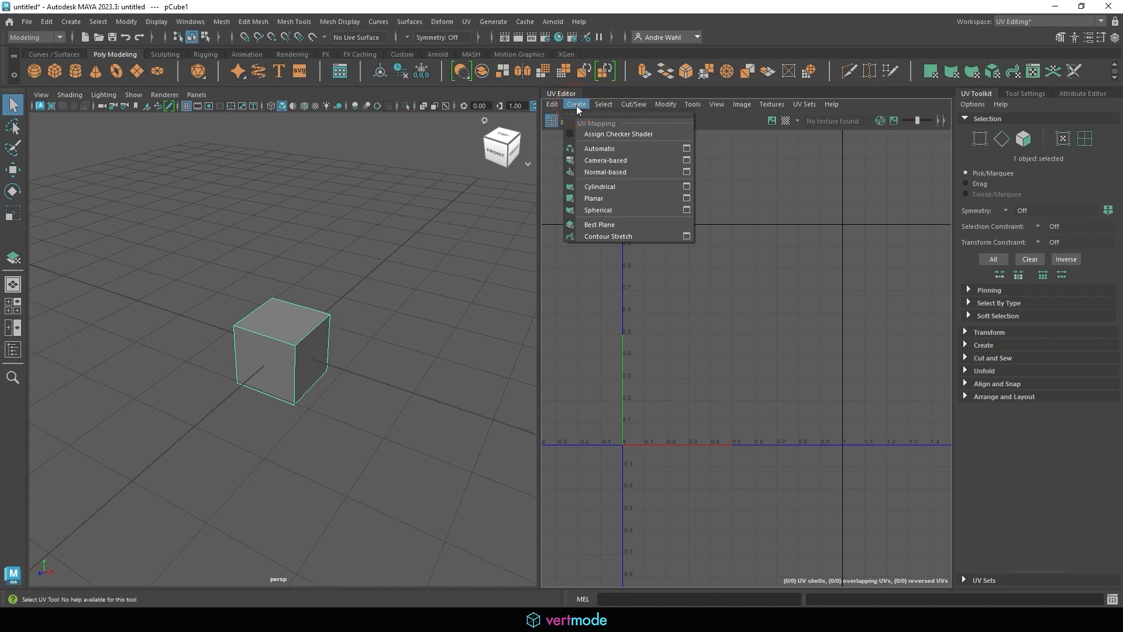
pyautogui.click(596, 154)
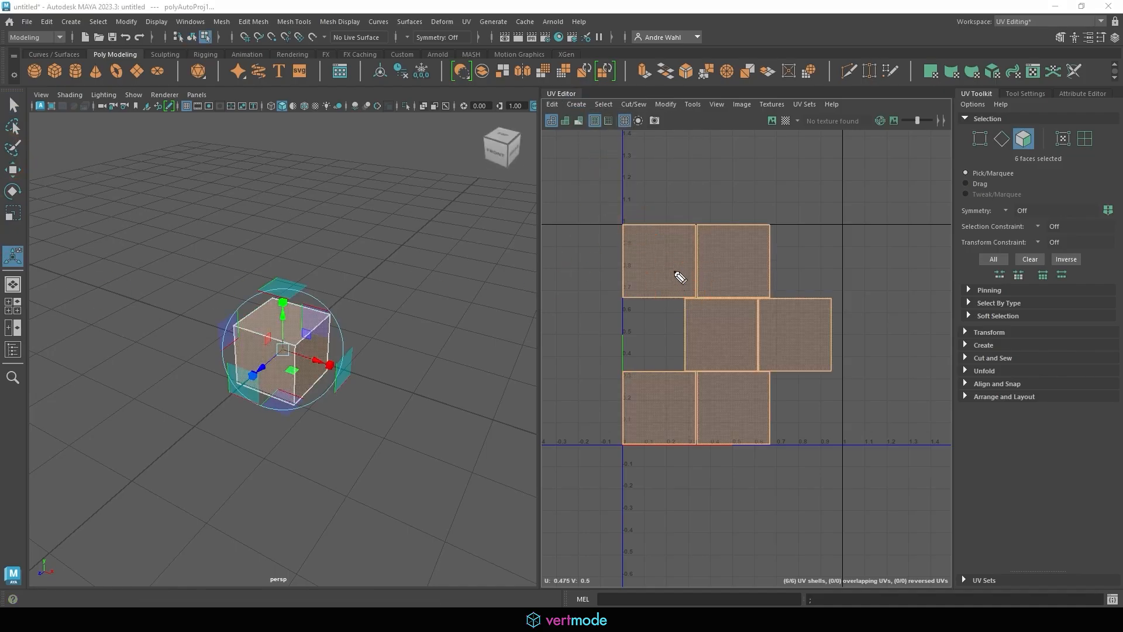
pyautogui.moveTo(673, 248)
pyautogui.mouseDown()
pyautogui.moveTo(671, 274)
pyautogui.moveTo(724, 273)
pyautogui.moveTo(708, 333)
pyautogui.moveTo(777, 356)
pyautogui.mouseUp()
pyautogui.moveTo(661, 393); pyautogui.dragTo(643, 419)
pyautogui.moveTo(727, 390); pyautogui.dragTo(726, 405)
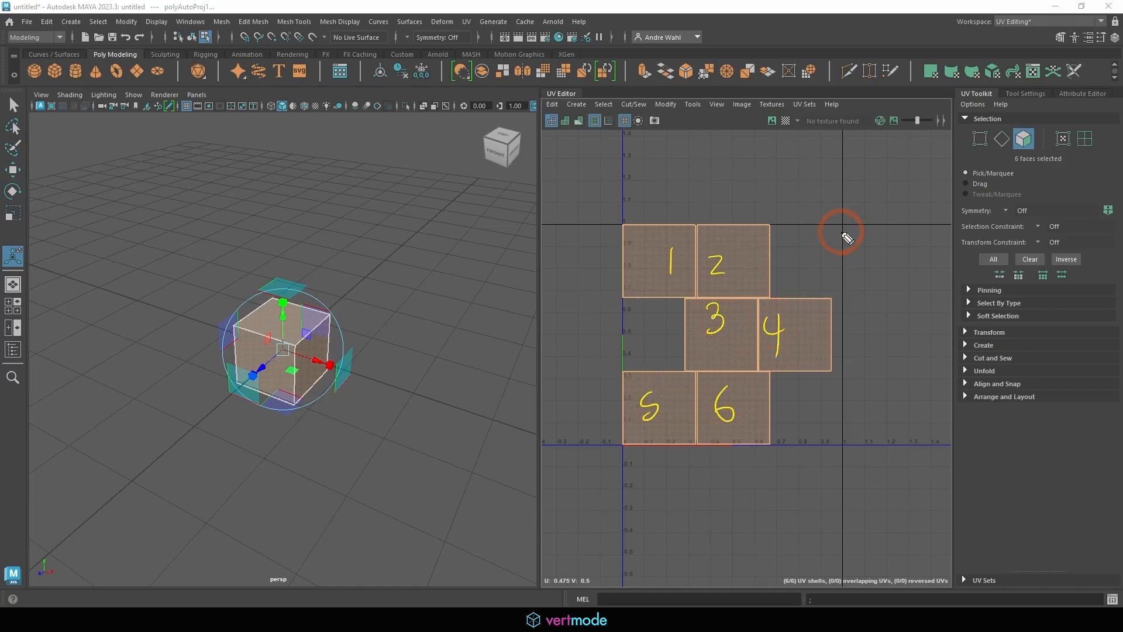
pyautogui.press('Escape')
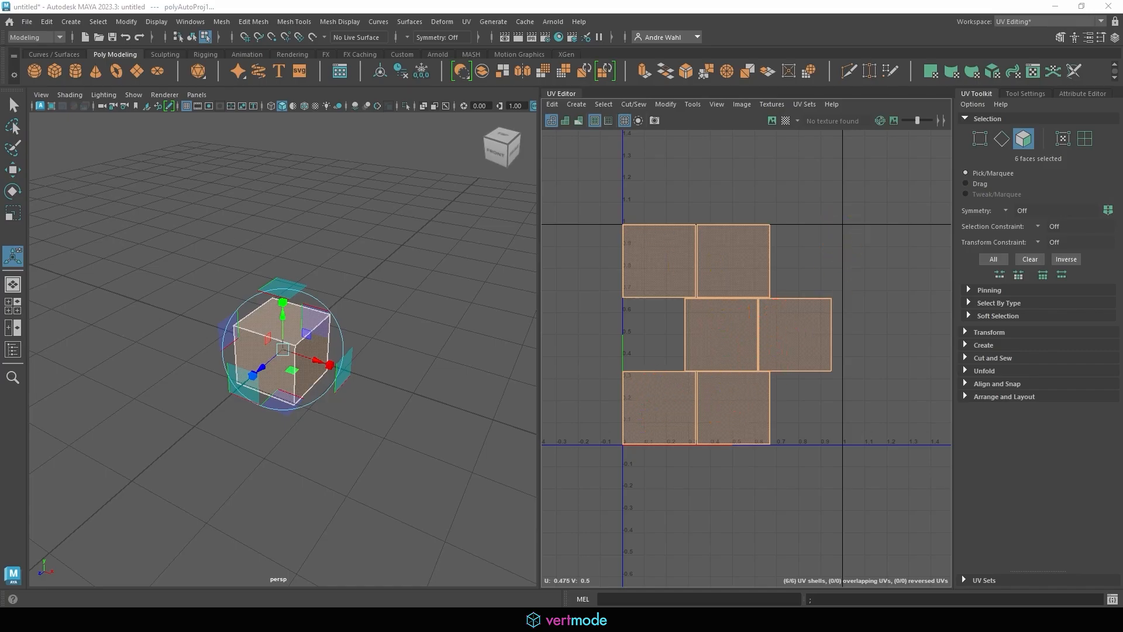
# Return to object mode and select the whole cube
pyautogui.press('q')
pyautogui.moveTo(296, 275); pyautogui.dragTo(341, 228, button='right')
pyautogui.click(320, 321)
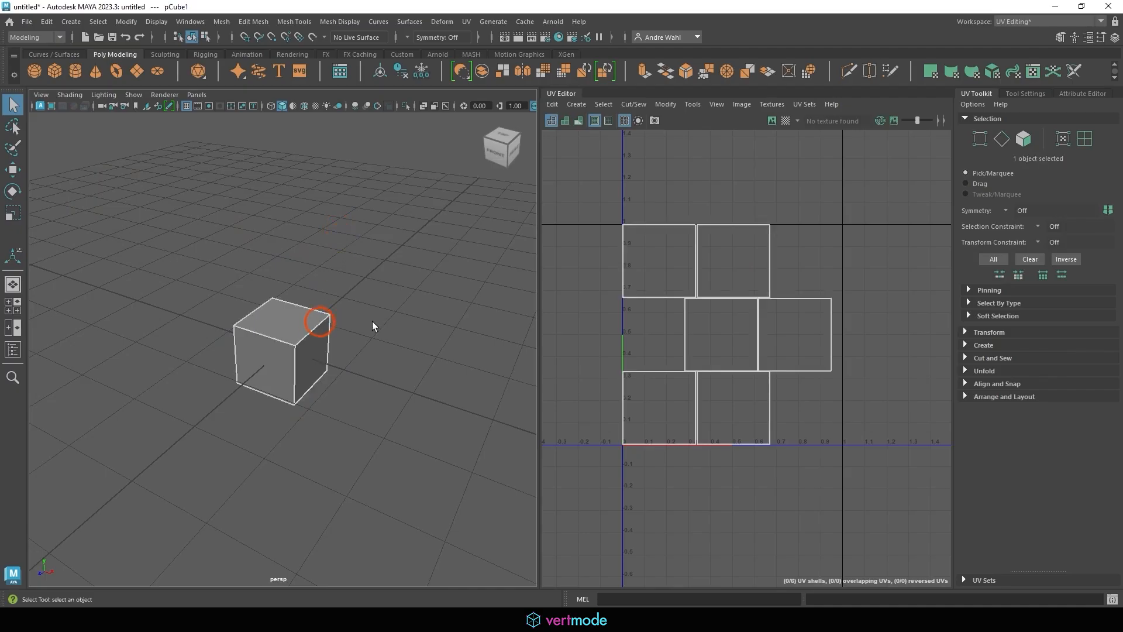
pyautogui.click(503, 246)
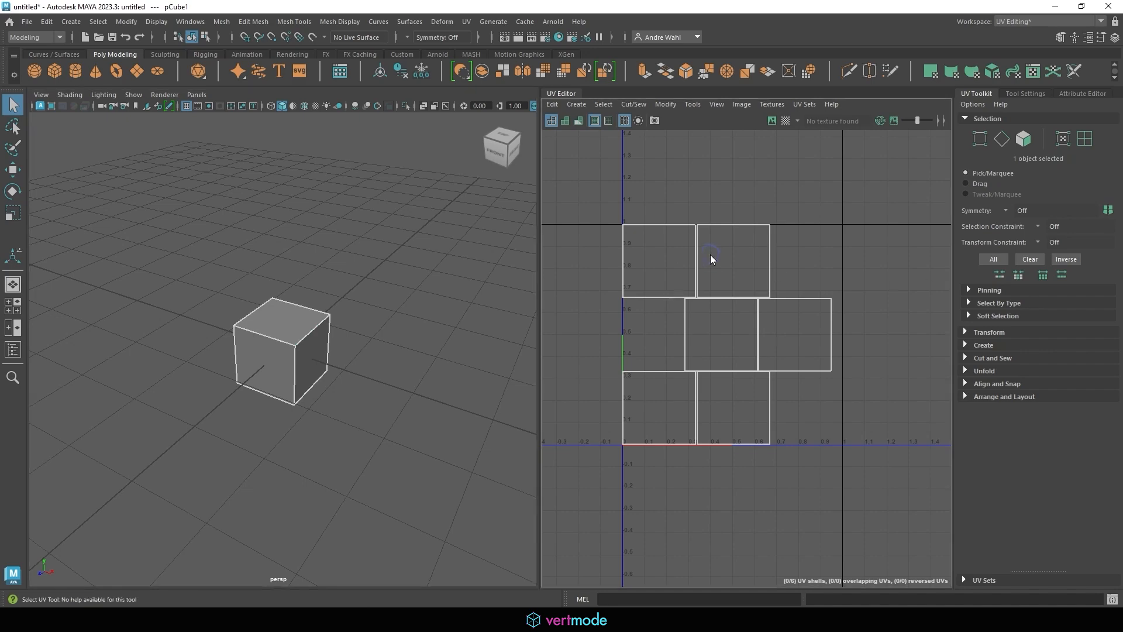
# In edge mode, Move and Sew the UV shells along the cube's front top edge
pyautogui.moveTo(713, 247); pyautogui.dragTo(719, 210, button='right')
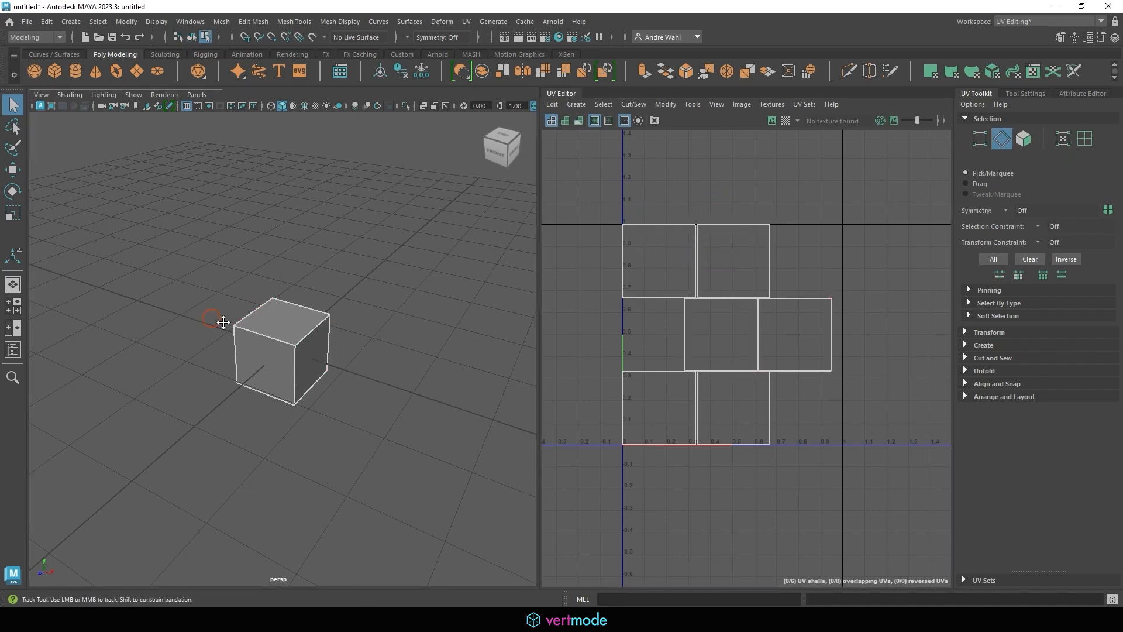
pyautogui.moveTo(226, 318)
pyautogui.keyDown('alt'); pyautogui.mouseDown(button='middle')
pyautogui.moveTo(276, 334)
pyautogui.moveTo(252, 291)
pyautogui.moveTo(247, 321)
pyautogui.mouseUp(button='middle'); pyautogui.keyUp('alt')
pyautogui.keyDown('alt'); pyautogui.moveTo(247, 321); pyautogui.dragTo(397, 350, button='right'); pyautogui.keyUp('alt')
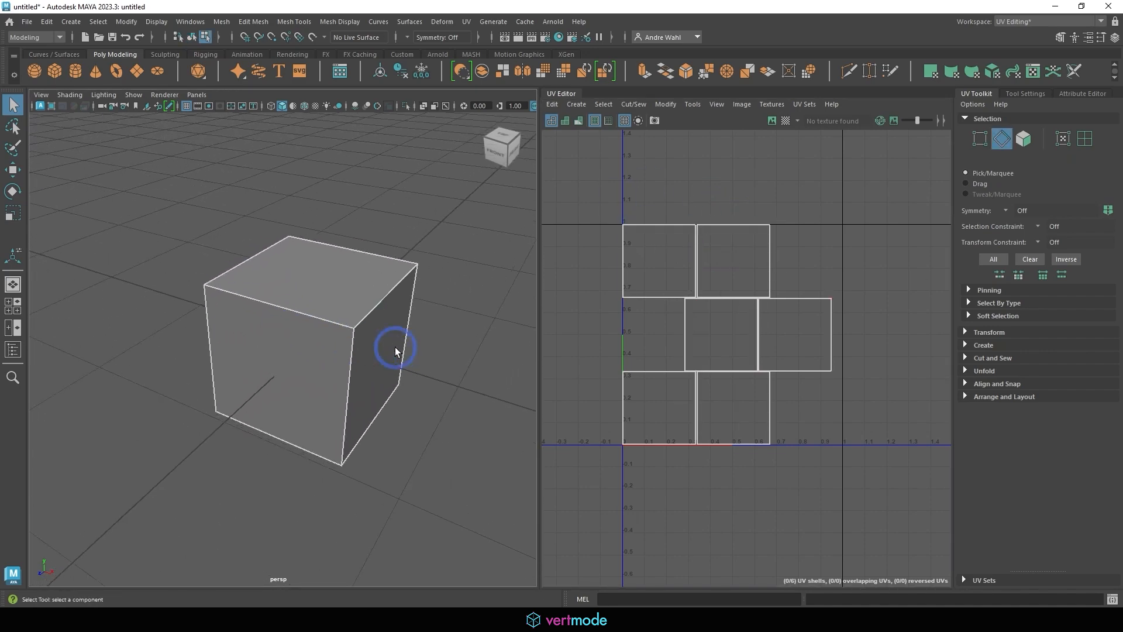
pyautogui.keyDown('alt'); pyautogui.moveTo(396, 349); pyautogui.dragTo(448, 340); pyautogui.keyUp('alt')
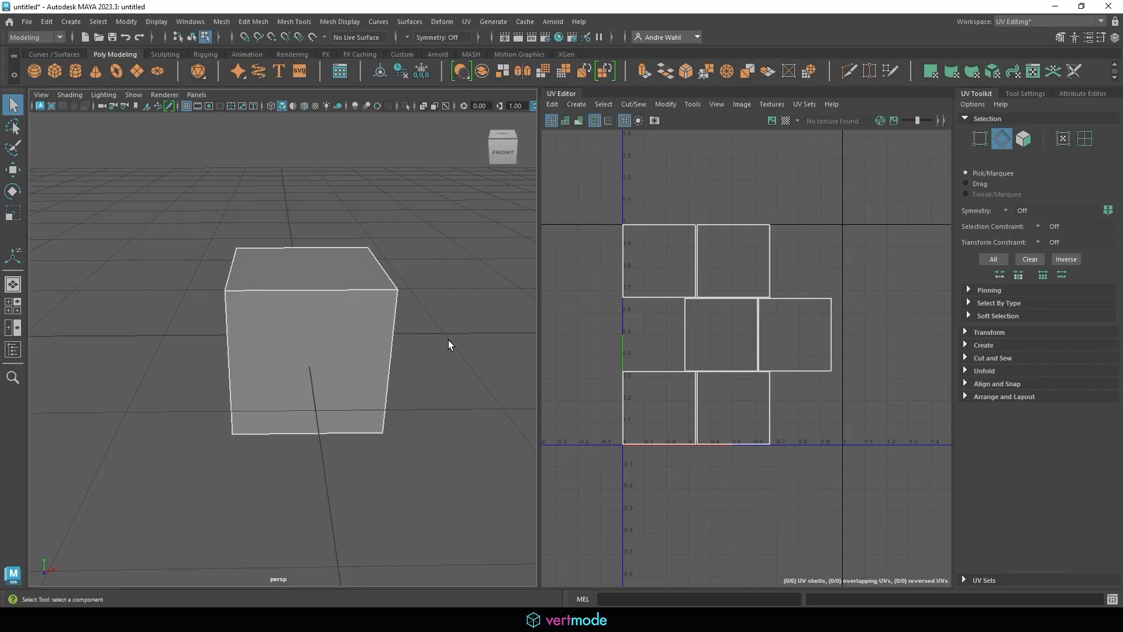
pyautogui.click(284, 285)
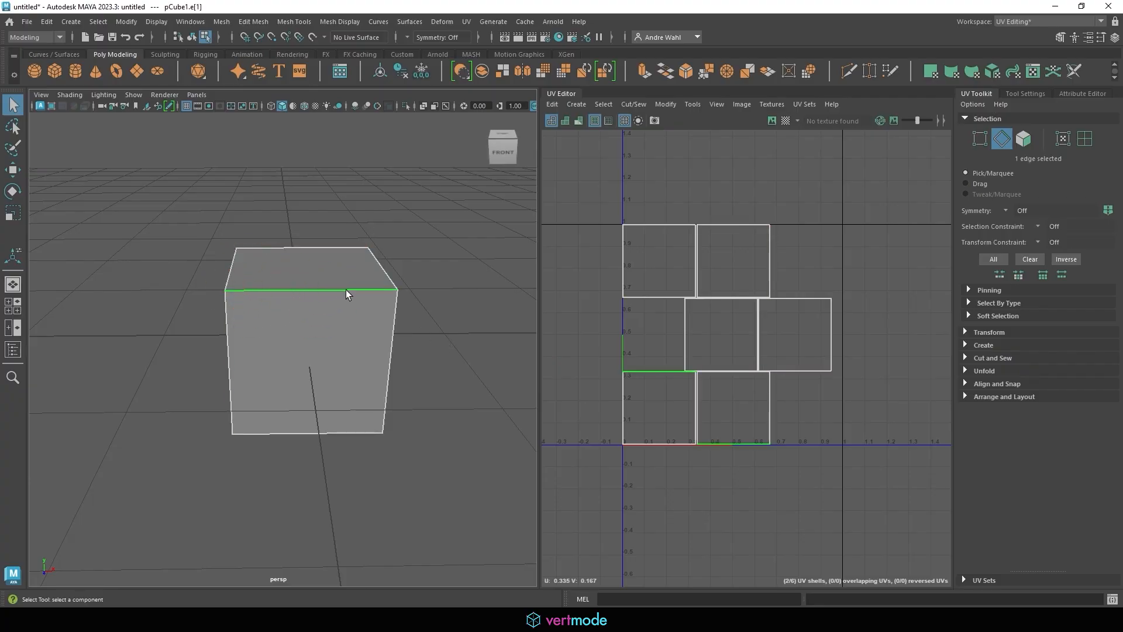
pyautogui.click(633, 104)
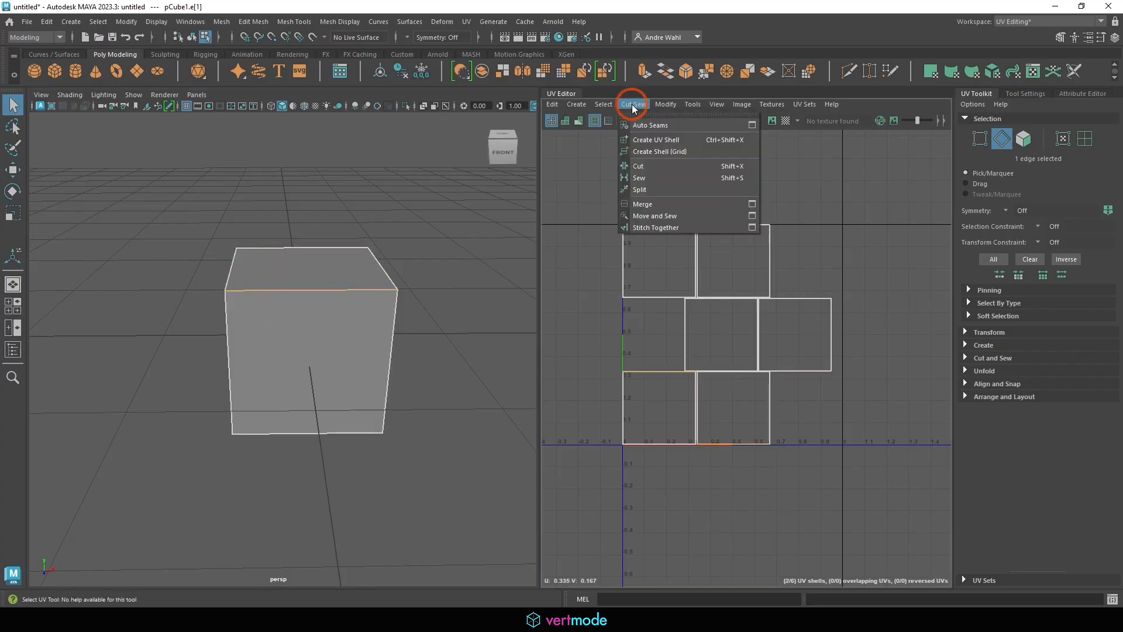
pyautogui.click(663, 217)
pyautogui.click(726, 285)
pyautogui.click(594, 321)
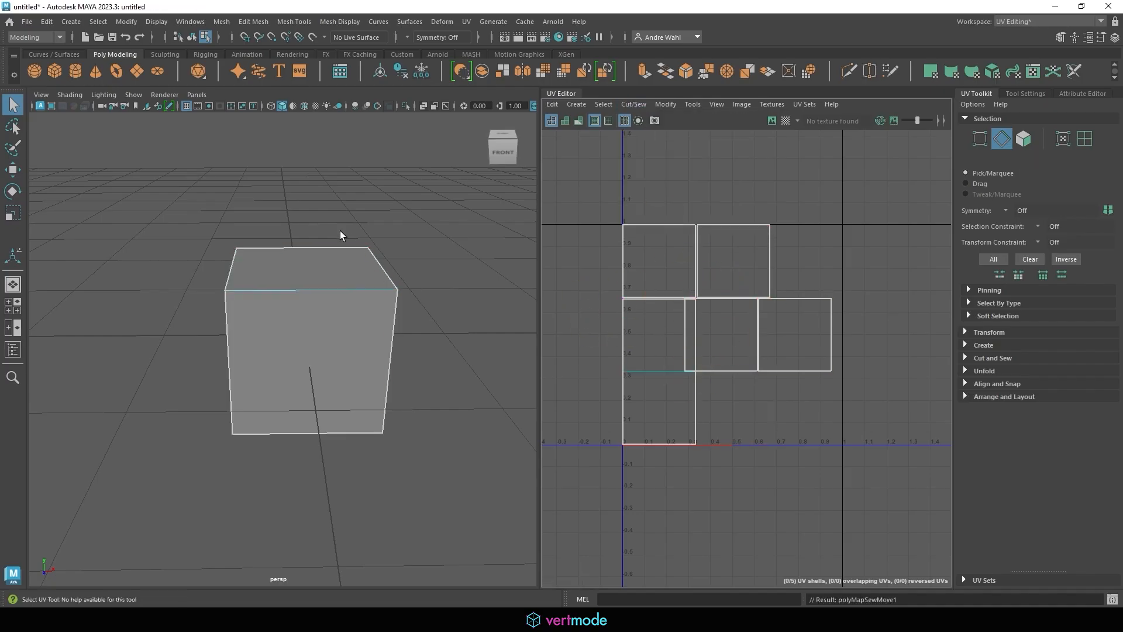
# Move and Sew the shells along the cube's top edge and top front edge
pyautogui.keyDown('alt'); pyautogui.moveTo(309, 252); pyautogui.dragTo(295, 283); pyautogui.keyUp('alt')
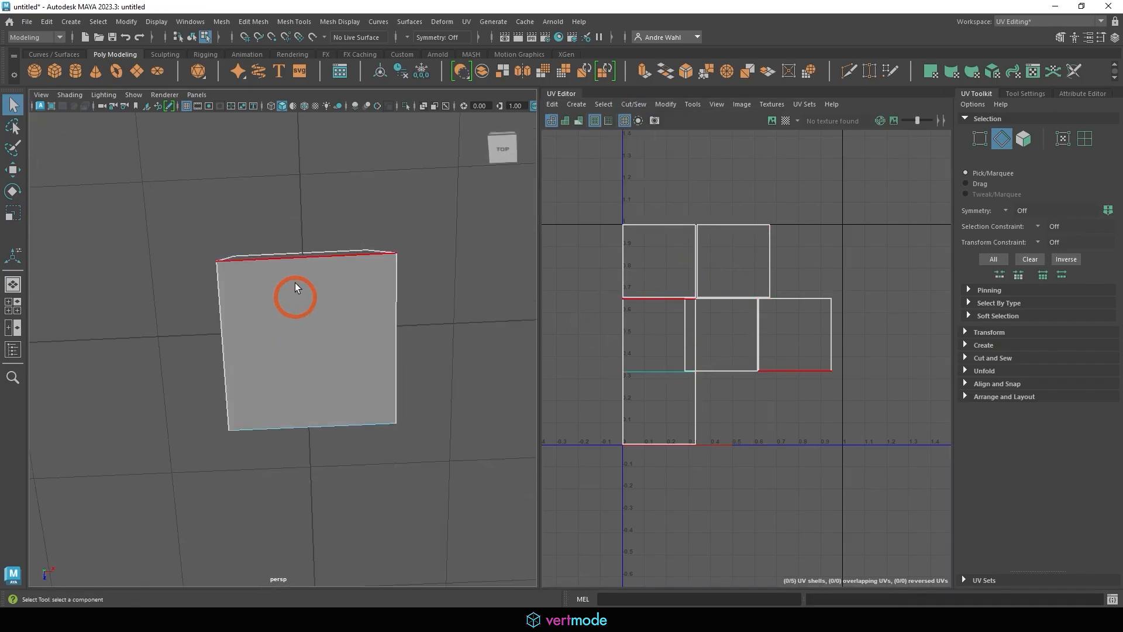
pyautogui.click(291, 271)
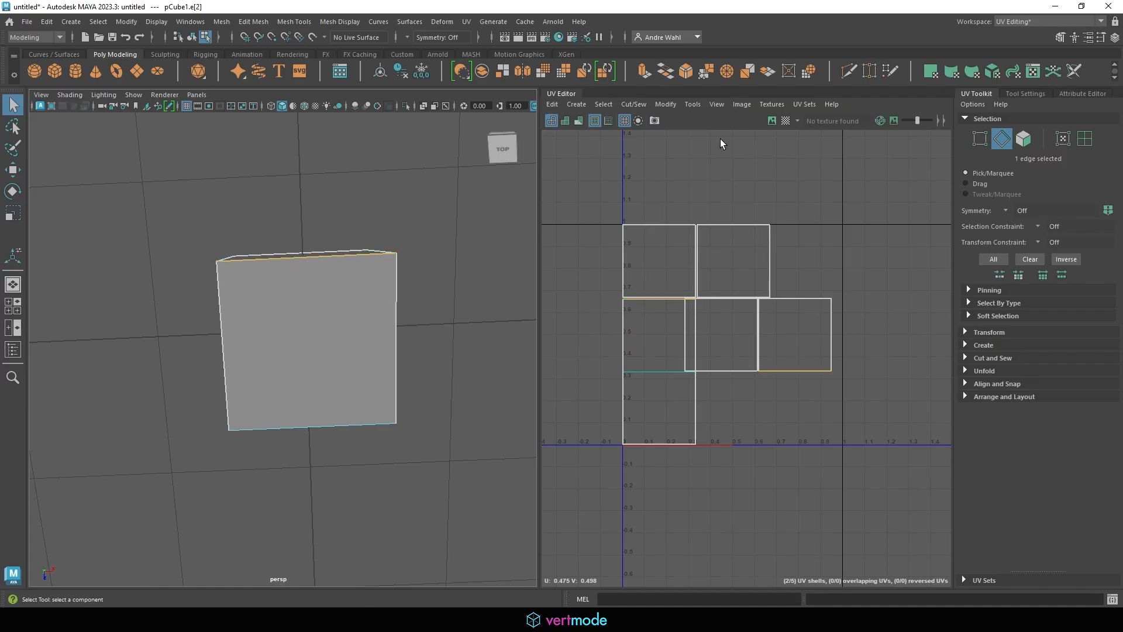
pyautogui.click(629, 104)
pyautogui.click(655, 216)
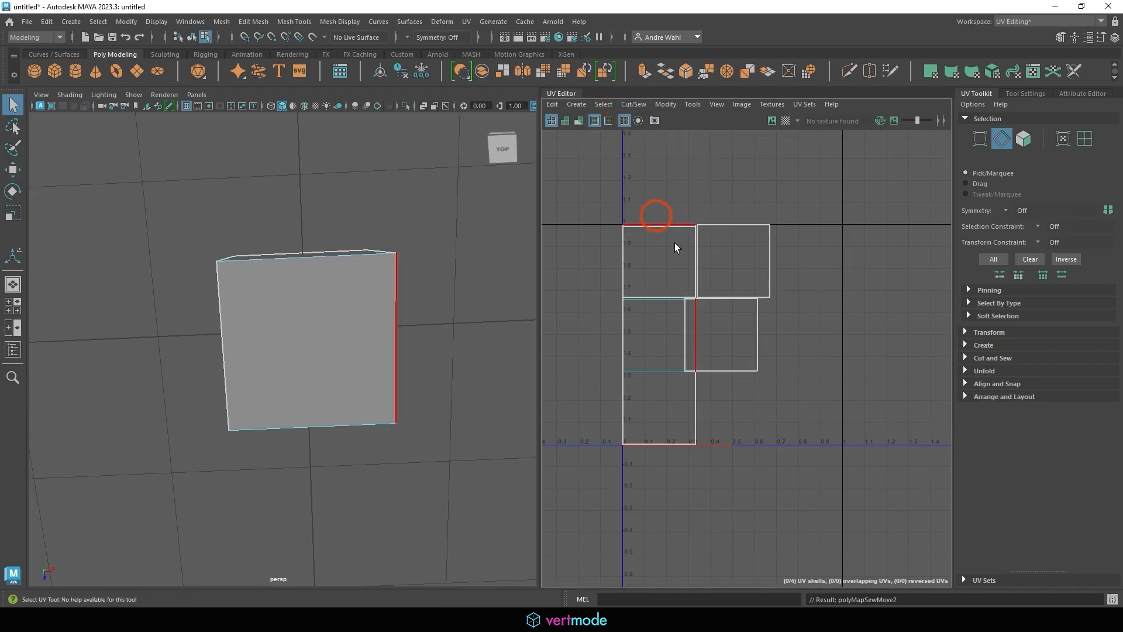
pyautogui.click(677, 281)
pyautogui.keyDown('alt'); pyautogui.moveTo(339, 256); pyautogui.dragTo(361, 364); pyautogui.keyUp('alt')
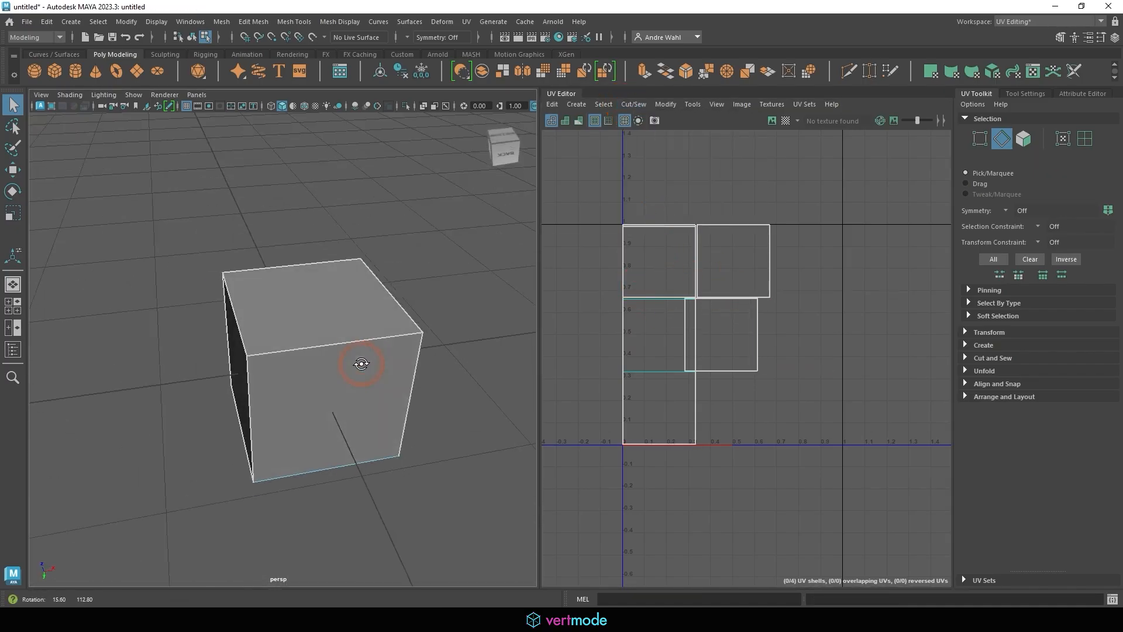
pyautogui.click(268, 327)
pyautogui.click(630, 104)
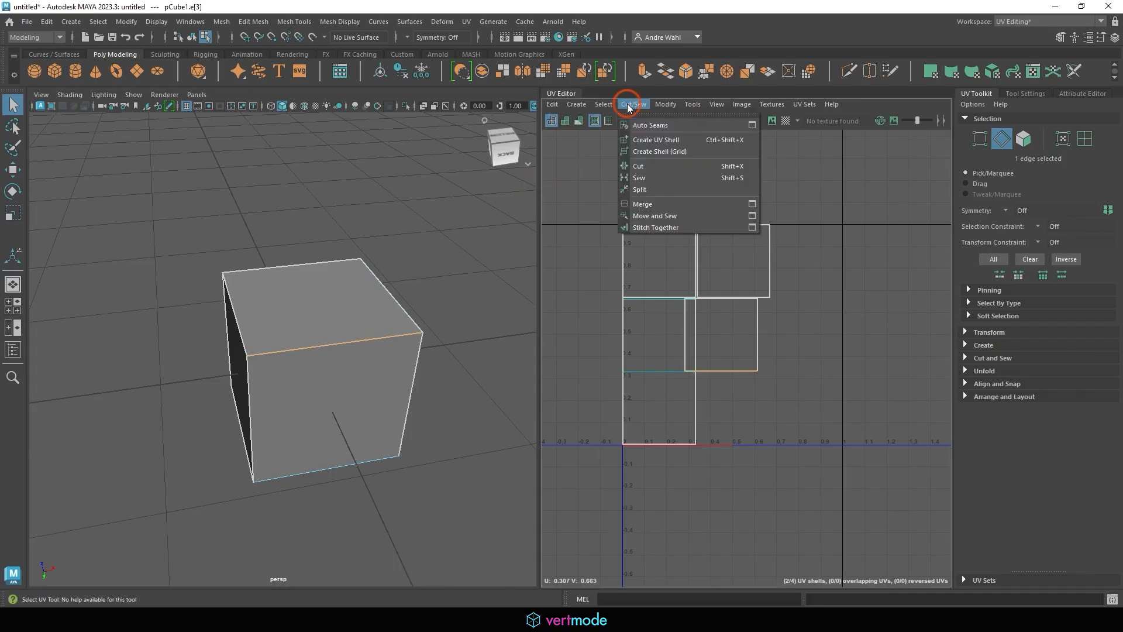
pyautogui.click(656, 216)
pyautogui.click(338, 370)
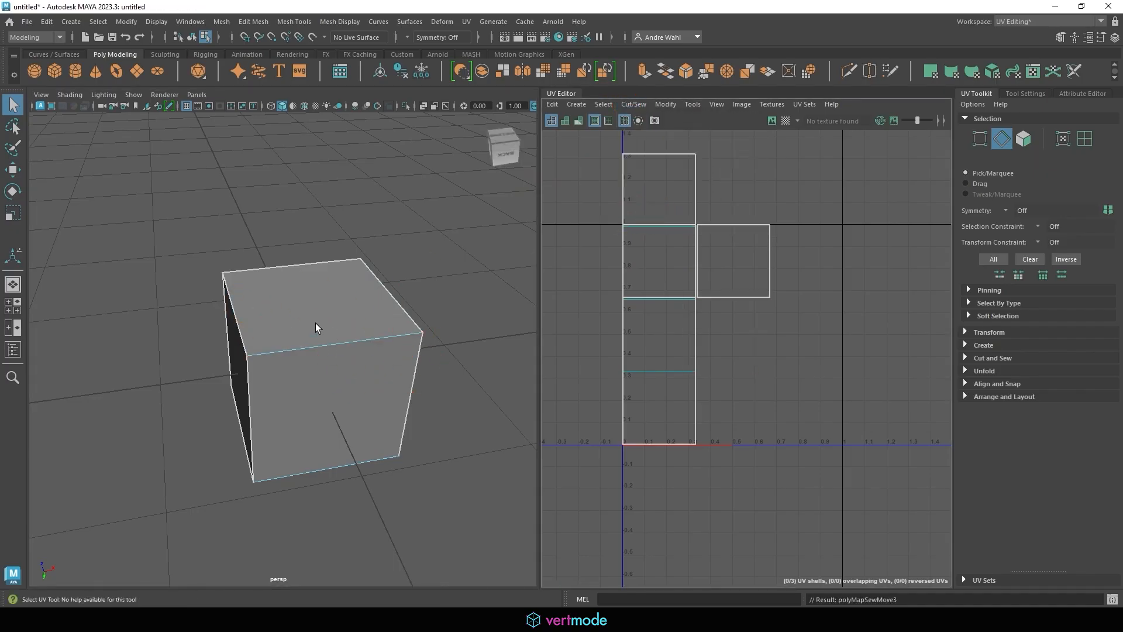
# Move and Sew the remaining side shells along two vertical front edges
pyautogui.keyDown('alt'); pyautogui.moveTo(375, 307); pyautogui.dragTo(519, 279); pyautogui.keyUp('alt')
pyautogui.click(236, 273)
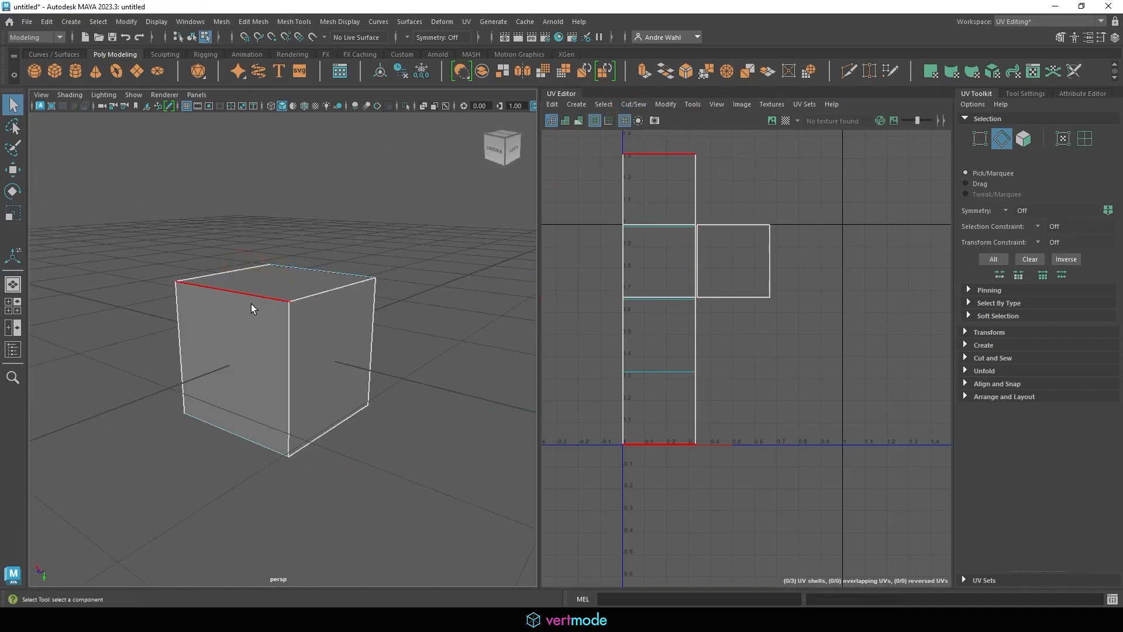
pyautogui.keyDown('alt'); pyautogui.moveTo(349, 355); pyautogui.dragTo(269, 345); pyautogui.keyUp('alt')
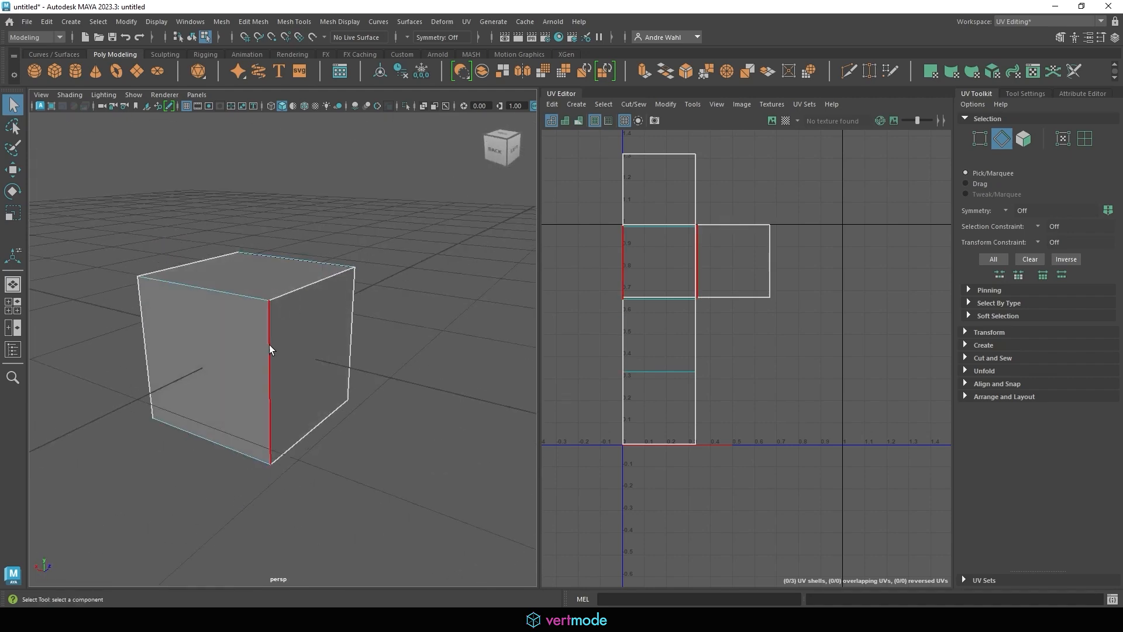
pyautogui.click(270, 345)
pyautogui.click(634, 104)
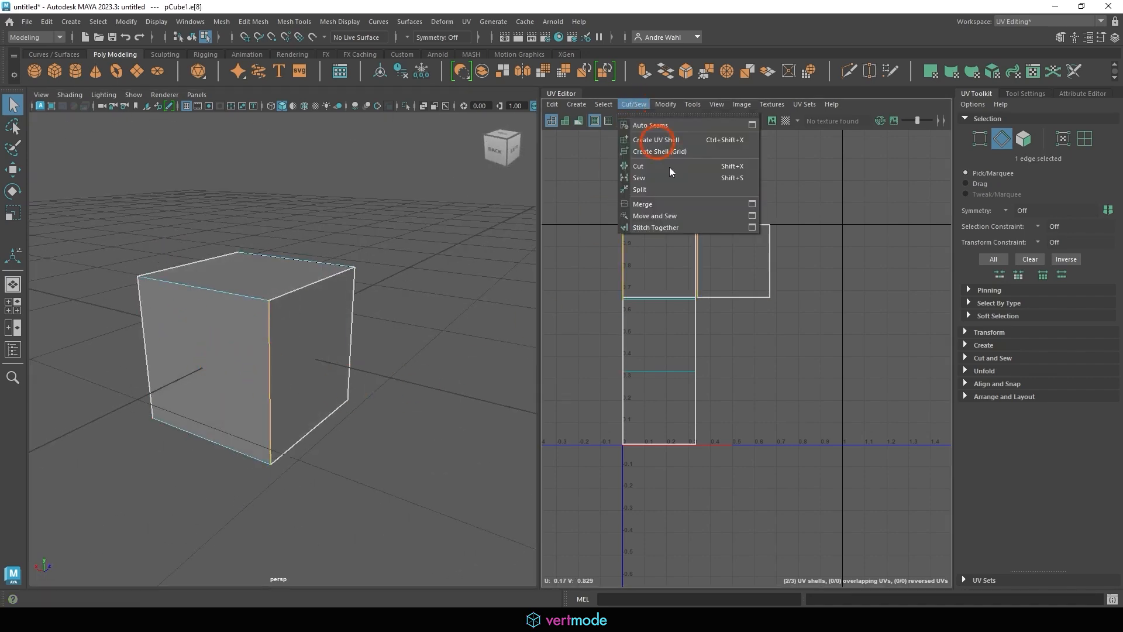
pyautogui.click(668, 215)
pyautogui.keyDown('alt'); pyautogui.moveTo(419, 223); pyautogui.dragTo(381, 301); pyautogui.keyUp('alt')
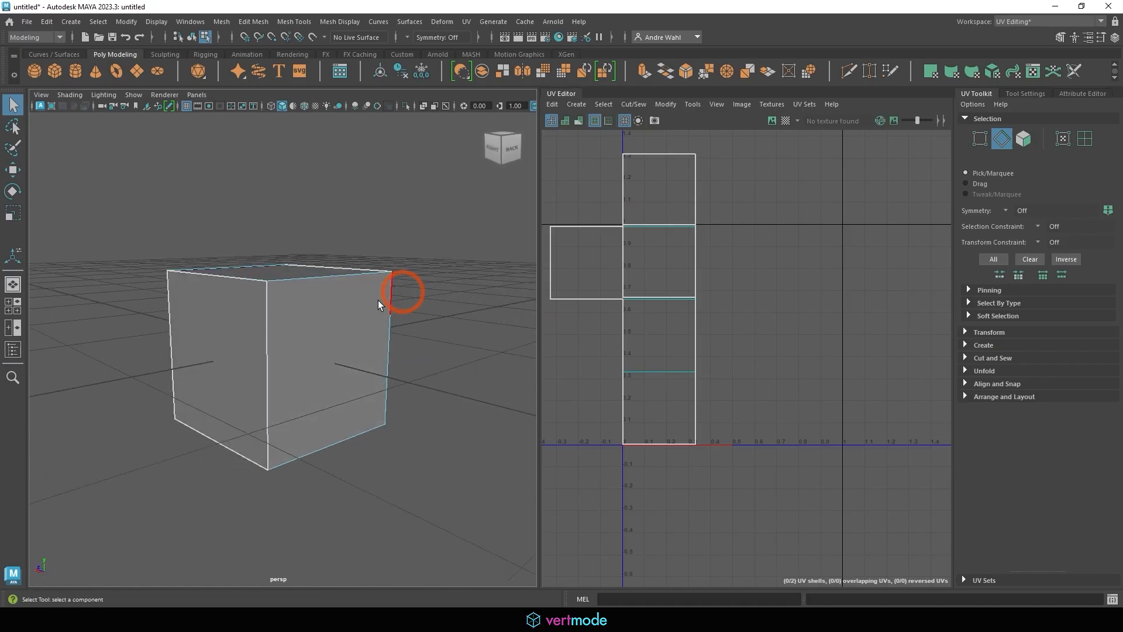
pyautogui.click(254, 352)
pyautogui.click(634, 104)
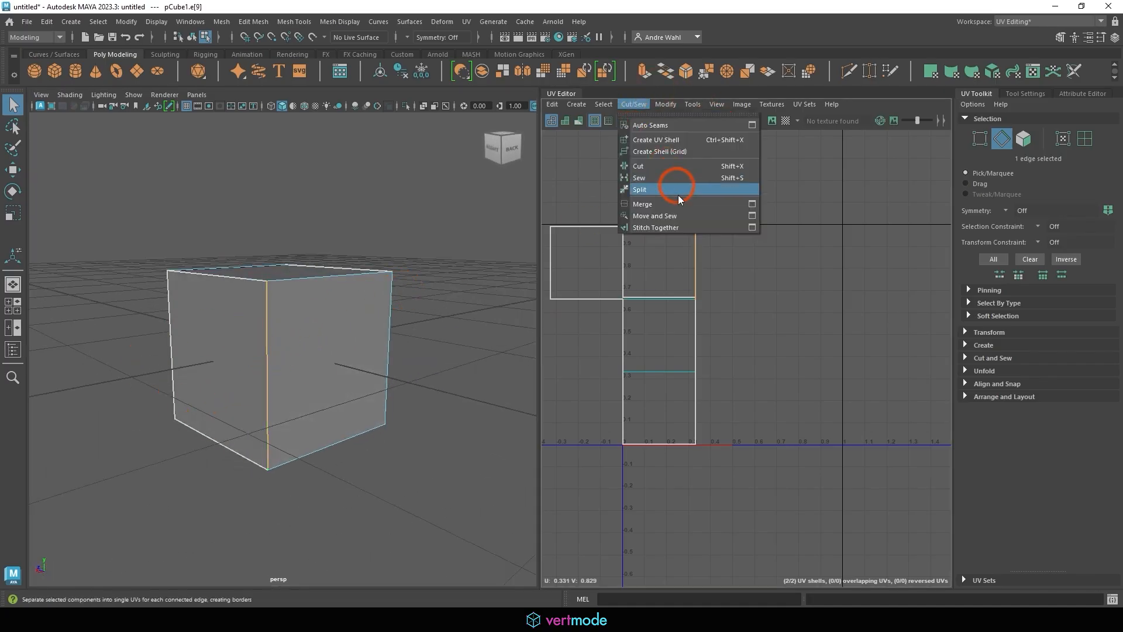
pyautogui.click(679, 215)
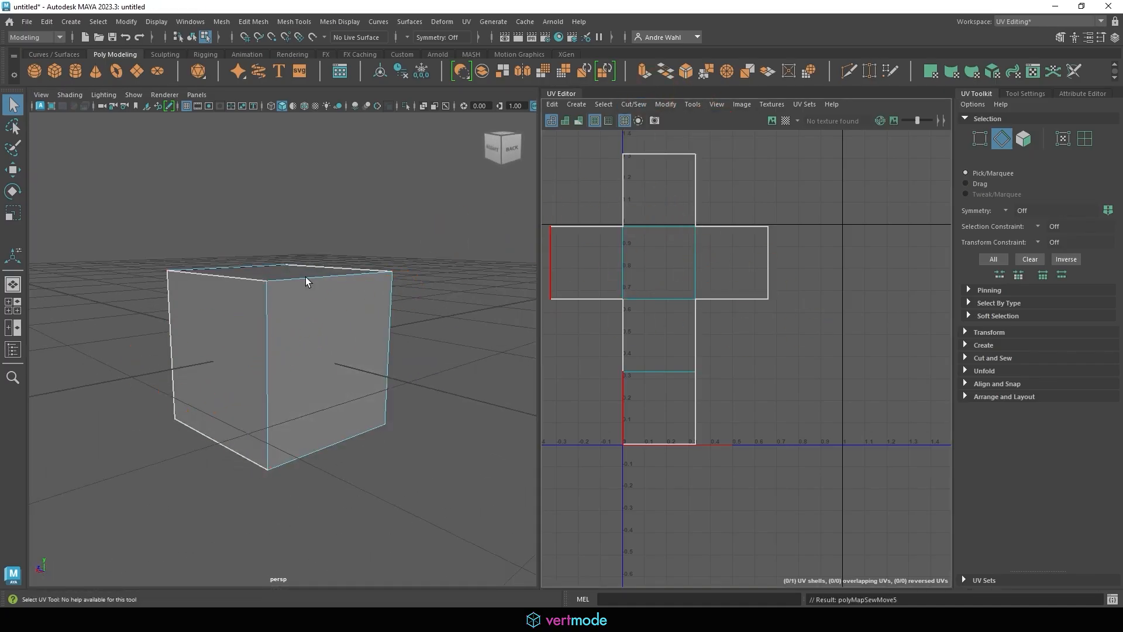
# Switch back to object mode and apply Modify > Layout to the cross-shaped shell
pyautogui.keyDown('alt'); pyautogui.moveTo(339, 290); pyautogui.dragTo(211, 293, button='right'); pyautogui.keyUp('alt')
pyautogui.keyDown('alt'); pyautogui.moveTo(211, 287); pyautogui.dragTo(125, 300); pyautogui.keyUp('alt')
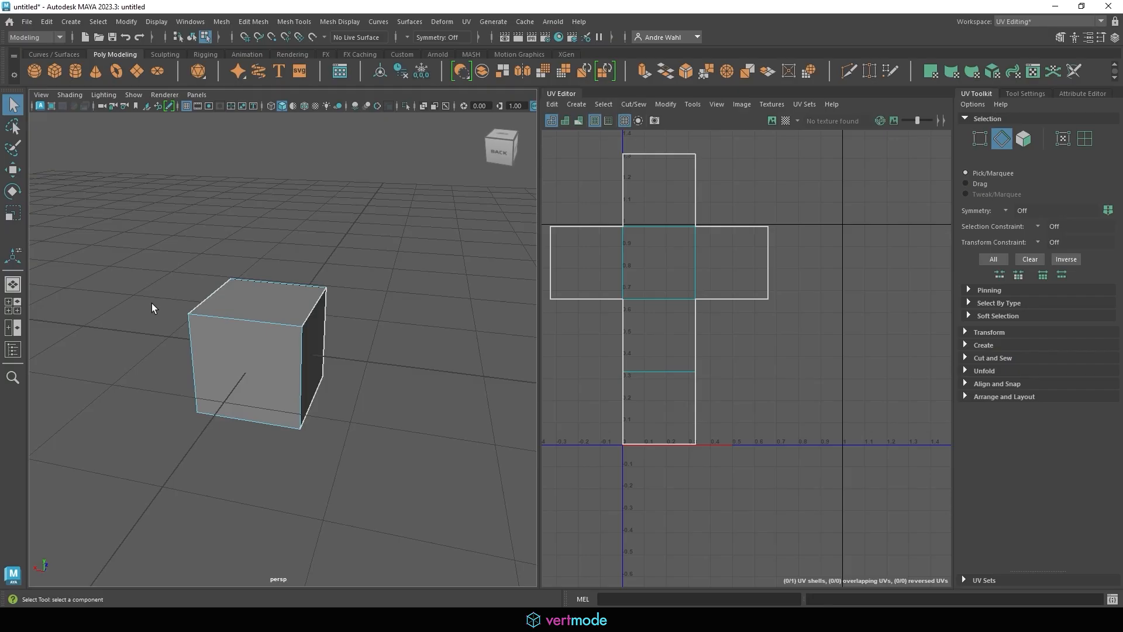
pyautogui.moveTo(294, 274); pyautogui.dragTo(349, 266, button='right')
pyautogui.click(307, 261)
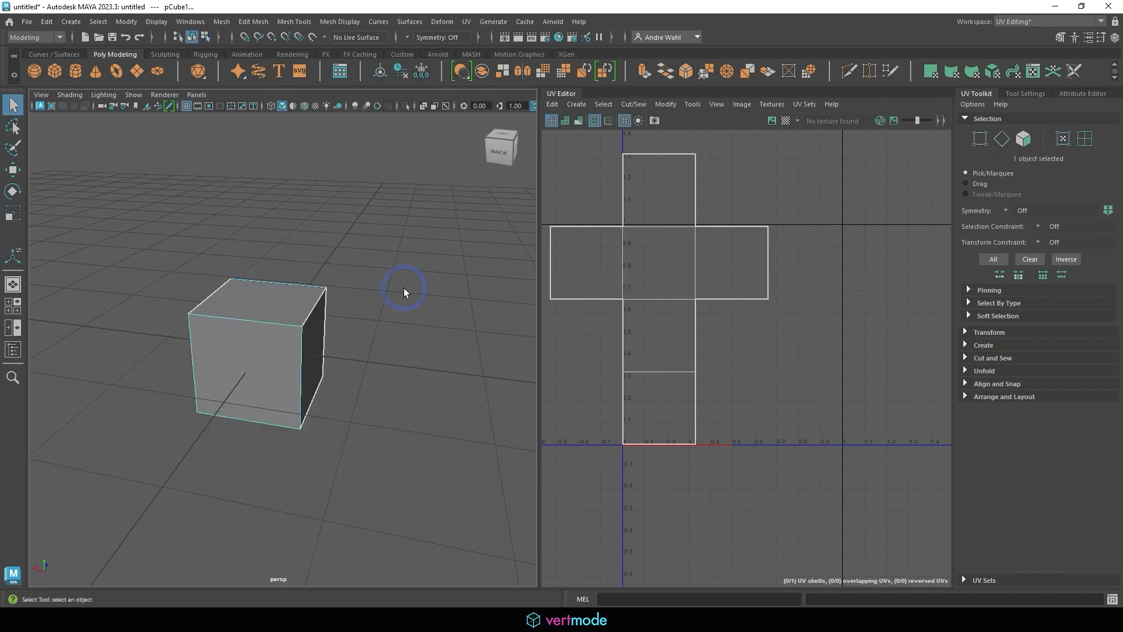
pyautogui.click(666, 104)
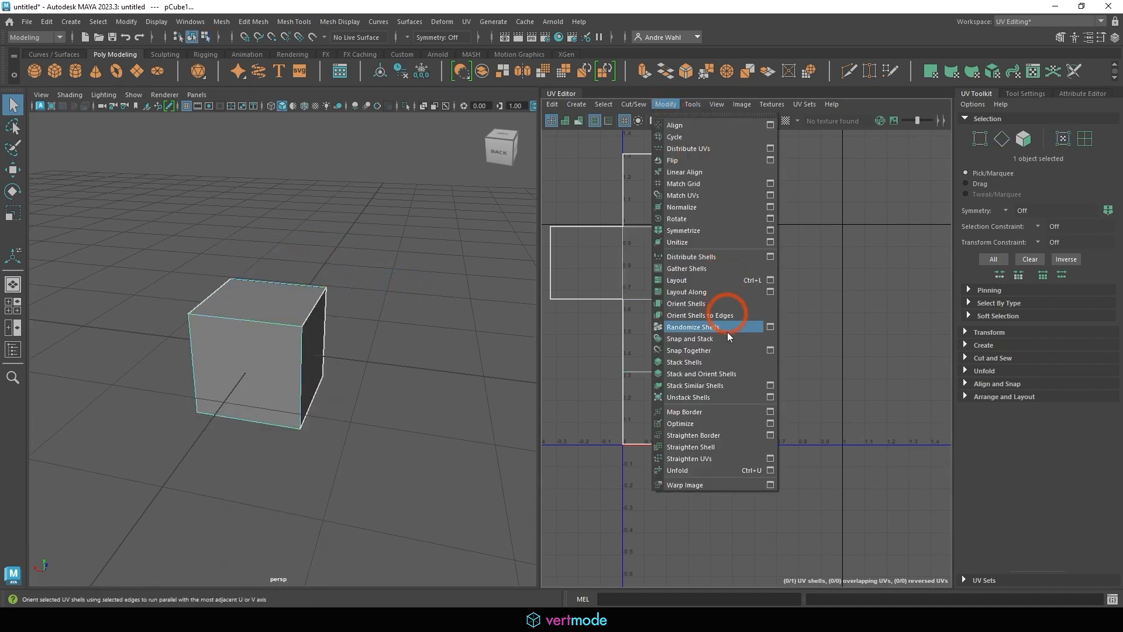
pyautogui.click(686, 280)
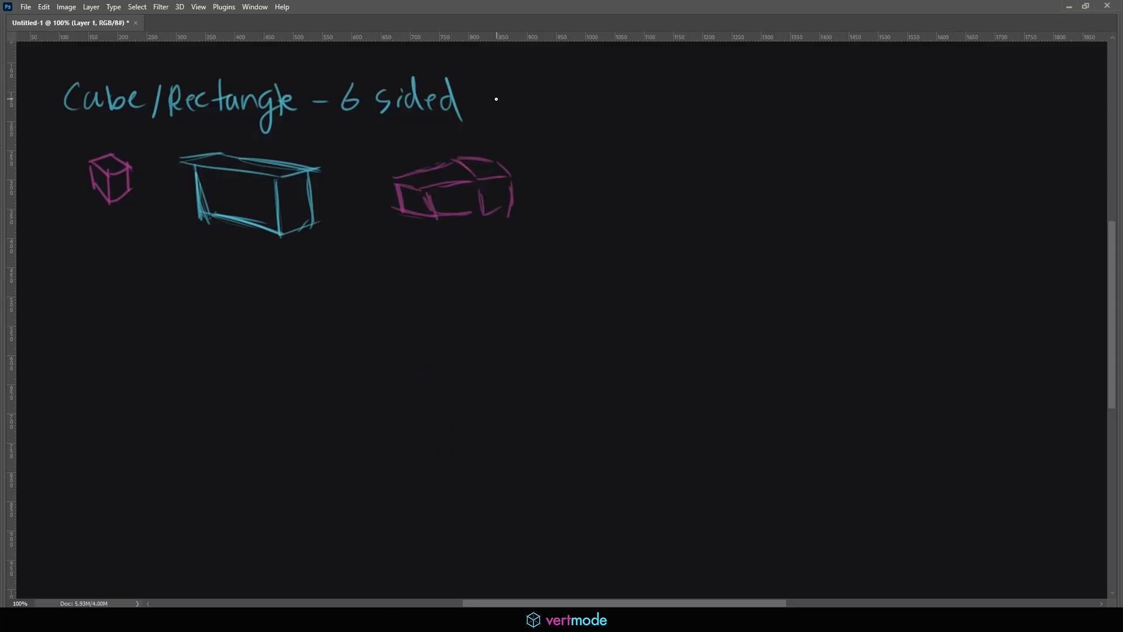
# Write '– Automatic' in magenta after the '6 sided' heading
pyautogui.moveTo(485, 97)
pyautogui.mouseDown()
pyautogui.moveTo(555, 106)
pyautogui.moveTo(556, 92)
pyautogui.mouseUp()
pyautogui.moveTo(559, 111); pyautogui.dragTo(596, 110)
pyautogui.moveTo(587, 89); pyautogui.dragTo(612, 92)
pyautogui.moveTo(623, 110)
pyautogui.mouseDown()
pyautogui.moveTo(632, 92)
pyautogui.moveTo(657, 112)
pyautogui.moveTo(680, 111)
pyautogui.mouseUp()
pyautogui.moveTo(691, 82)
pyautogui.mouseDown()
pyautogui.moveTo(694, 115)
pyautogui.moveTo(697, 98)
pyautogui.mouseUp()
pyautogui.moveTo(710, 94)
pyautogui.mouseDown()
pyautogui.moveTo(711, 112)
pyautogui.moveTo(746, 110)
pyautogui.mouseUp()
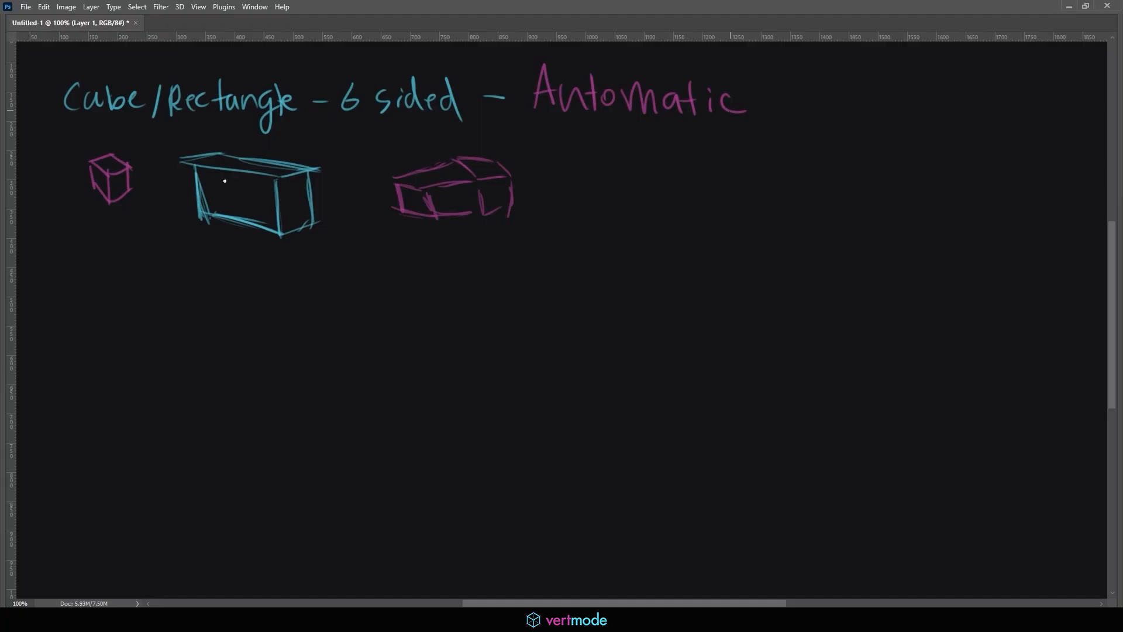
# Write 'Cylinders –' below, then sketch cap ellipses and a first cylinder
pyautogui.moveTo(91, 267)
pyautogui.mouseDown()
pyautogui.moveTo(89, 292)
pyautogui.moveTo(110, 293)
pyautogui.mouseUp()
pyautogui.moveTo(132, 276); pyautogui.dragTo(104, 316)
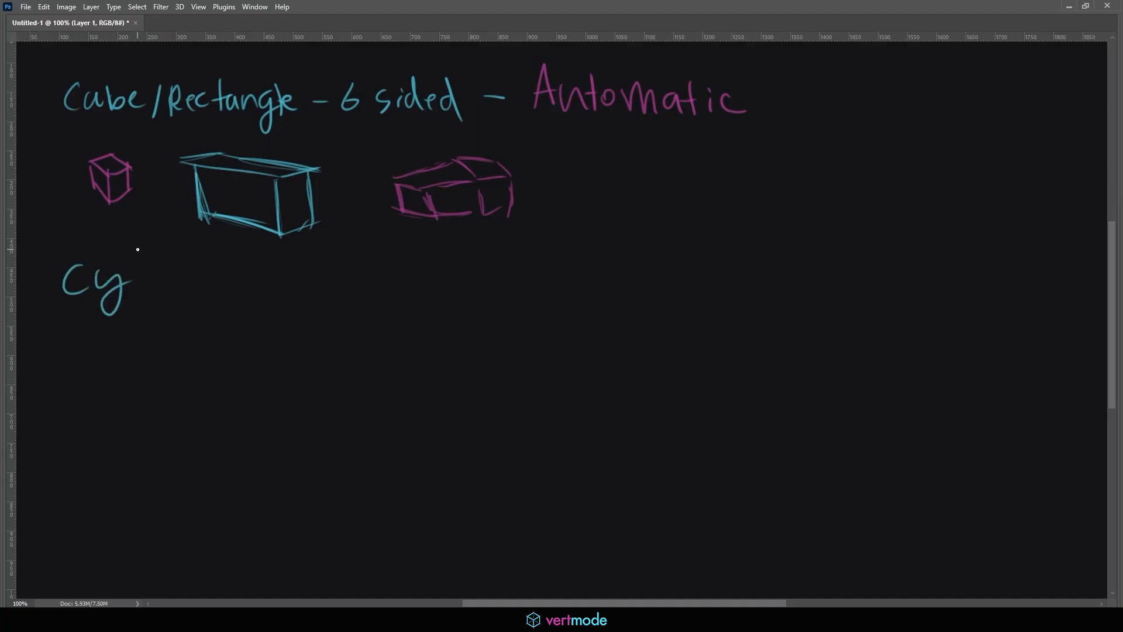
pyautogui.moveTo(139, 251); pyautogui.dragTo(141, 291)
pyautogui.moveTo(158, 273)
pyautogui.mouseDown()
pyautogui.moveTo(159, 288)
pyautogui.moveTo(223, 289)
pyautogui.mouseUp()
pyautogui.moveTo(231, 275)
pyautogui.mouseDown()
pyautogui.moveTo(245, 296)
pyautogui.moveTo(321, 282)
pyautogui.mouseUp()
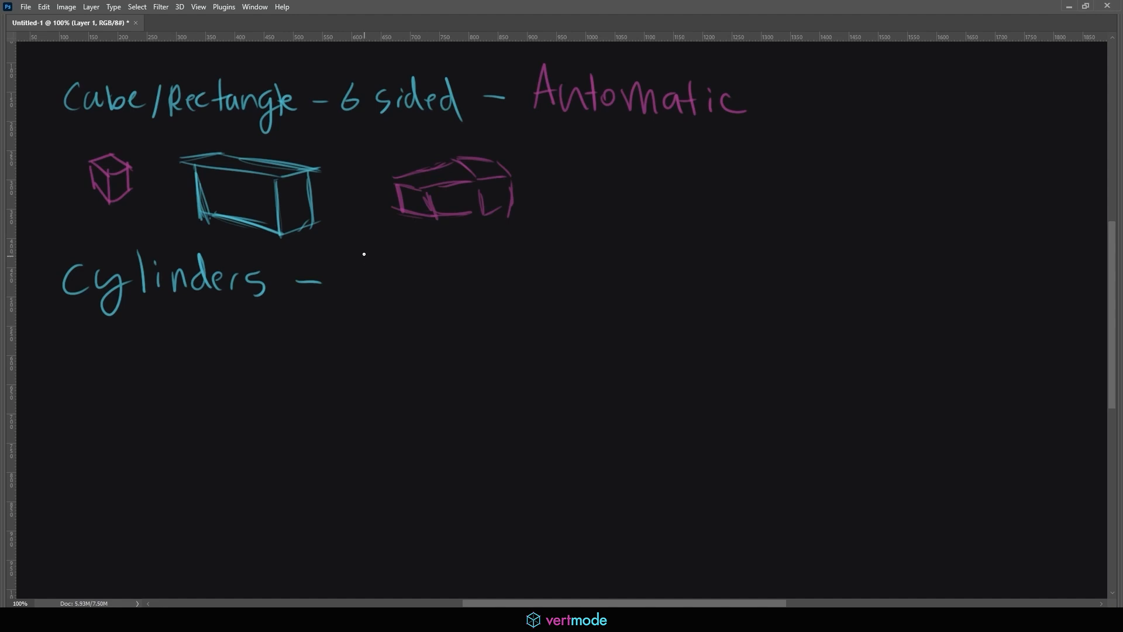
pyautogui.moveTo(366, 266)
pyautogui.mouseDown()
pyautogui.moveTo(356, 263)
pyautogui.moveTo(386, 264)
pyautogui.moveTo(359, 263)
pyautogui.moveTo(391, 294)
pyautogui.moveTo(368, 292)
pyautogui.moveTo(471, 267)
pyautogui.moveTo(491, 300)
pyautogui.moveTo(417, 298)
pyautogui.mouseUp()
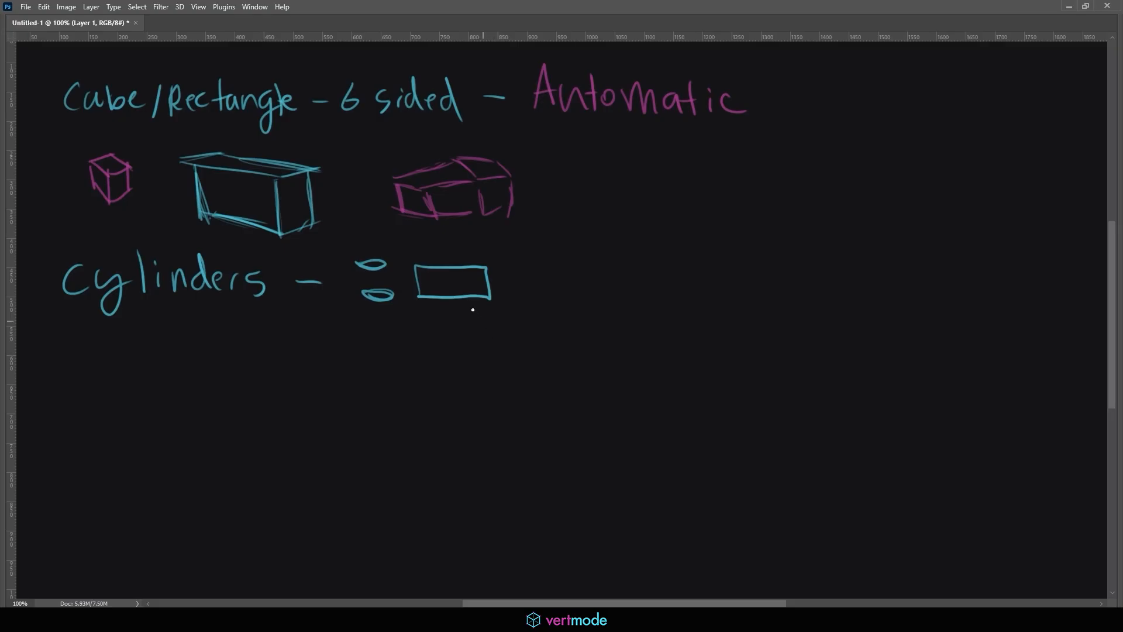
pyautogui.moveTo(166, 340)
pyautogui.mouseDown()
pyautogui.moveTo(176, 350)
pyautogui.moveTo(154, 338)
pyautogui.moveTo(142, 390)
pyautogui.moveTo(177, 396)
pyautogui.mouseUp()
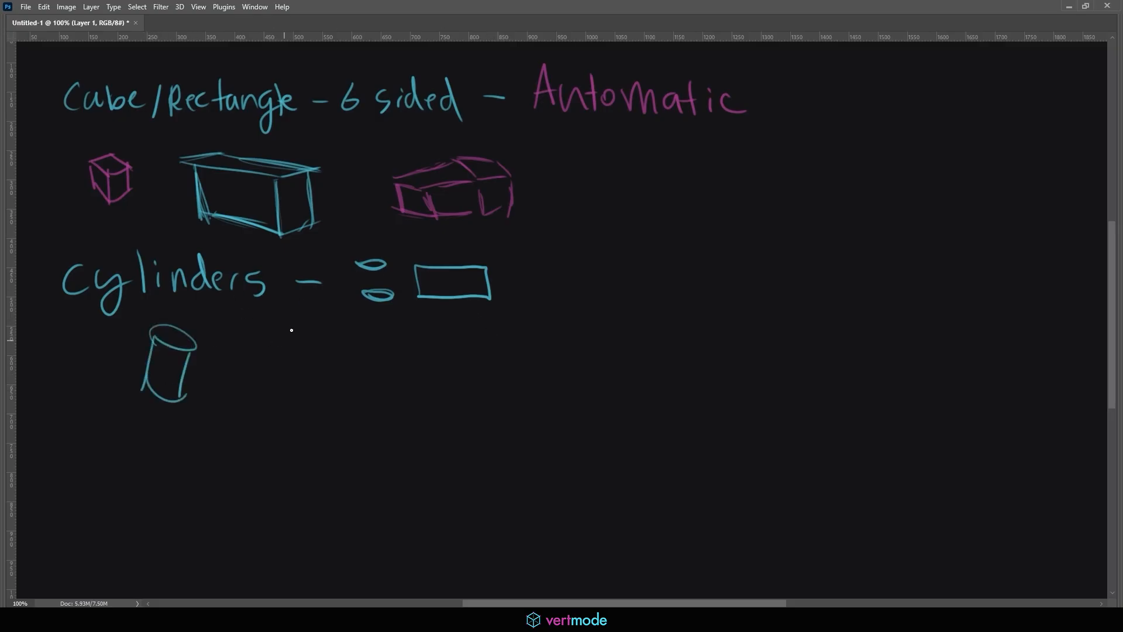
# Sketch a bent limb-like cylinder with contour lines across it
pyautogui.moveTo(273, 381)
pyautogui.mouseDown()
pyautogui.moveTo(318, 334)
pyautogui.moveTo(330, 348)
pyautogui.moveTo(335, 315)
pyautogui.mouseUp()
pyautogui.moveTo(346, 354); pyautogui.dragTo(363, 327)
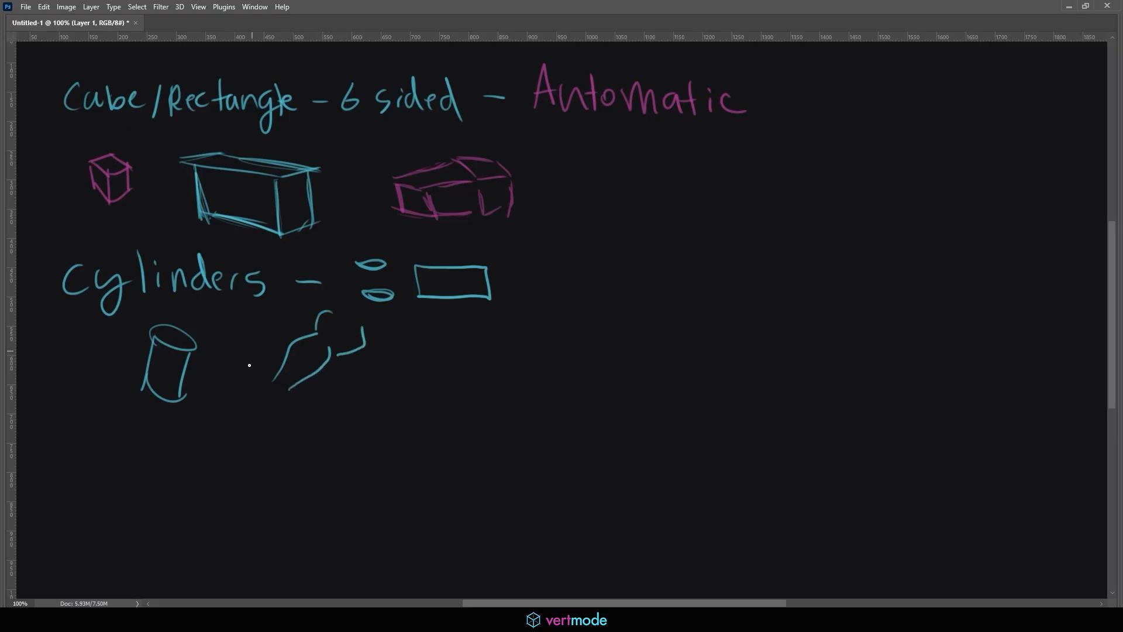
pyautogui.moveTo(268, 383); pyautogui.dragTo(248, 394)
pyautogui.moveTo(293, 352)
pyautogui.mouseDown()
pyautogui.moveTo(300, 374)
pyautogui.moveTo(334, 354)
pyautogui.mouseUp()
pyautogui.moveTo(312, 340); pyautogui.dragTo(349, 330)
# Sketch a small tube and a flat box-shaped hand to its right
pyautogui.moveTo(407, 352)
pyautogui.mouseDown()
pyautogui.moveTo(388, 389)
pyautogui.moveTo(420, 360)
pyautogui.moveTo(387, 383)
pyautogui.mouseUp()
pyautogui.moveTo(425, 350)
pyautogui.mouseDown()
pyautogui.moveTo(409, 381)
pyautogui.moveTo(419, 353)
pyautogui.mouseUp()
pyautogui.moveTo(412, 350)
pyautogui.mouseDown()
pyautogui.moveTo(533, 361)
pyautogui.moveTo(483, 363)
pyautogui.moveTo(542, 377)
pyautogui.mouseUp()
pyautogui.moveTo(496, 363)
pyautogui.mouseDown()
pyautogui.moveTo(535, 386)
pyautogui.moveTo(558, 357)
pyautogui.mouseUp()
pyautogui.moveTo(535, 389)
pyautogui.mouseDown()
pyautogui.moveTo(566, 375)
pyautogui.moveTo(569, 358)
pyautogui.mouseUp()
pyautogui.moveTo(499, 345)
pyautogui.mouseDown()
pyautogui.moveTo(544, 344)
pyautogui.moveTo(570, 363)
pyautogui.mouseUp()
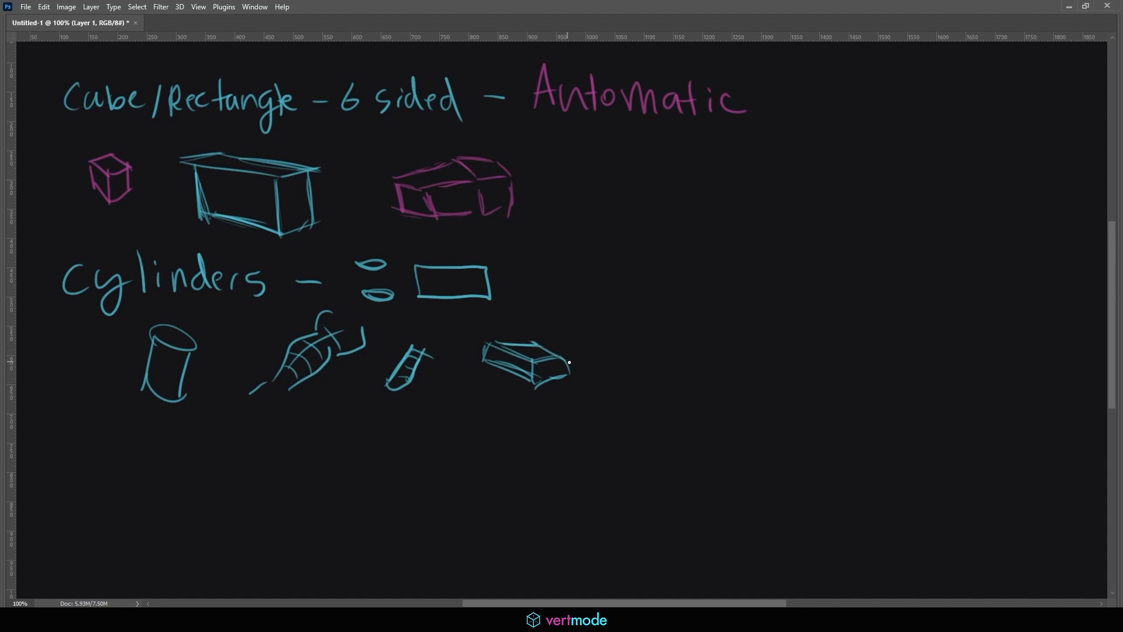
pyautogui.moveTo(490, 344)
pyautogui.mouseDown()
pyautogui.moveTo(442, 343)
pyautogui.moveTo(440, 354)
pyautogui.moveTo(495, 363)
pyautogui.moveTo(476, 354)
pyautogui.moveTo(512, 351)
pyautogui.moveTo(465, 369)
pyautogui.moveTo(511, 369)
pyautogui.moveTo(471, 371)
pyautogui.moveTo(477, 388)
pyautogui.moveTo(527, 379)
pyautogui.moveTo(494, 401)
pyautogui.moveTo(550, 402)
pyautogui.moveTo(553, 414)
pyautogui.moveTo(569, 404)
pyautogui.mouseUp()
# Switch the brush to magenta and mark contours across the finger cylinder
pyautogui.press('x')
pyautogui.moveTo(449, 348); pyautogui.dragTo(451, 360)
pyautogui.moveTo(460, 351)
pyautogui.mouseDown()
pyautogui.moveTo(493, 387)
pyautogui.moveTo(571, 398)
pyautogui.moveTo(571, 384)
pyautogui.mouseUp()
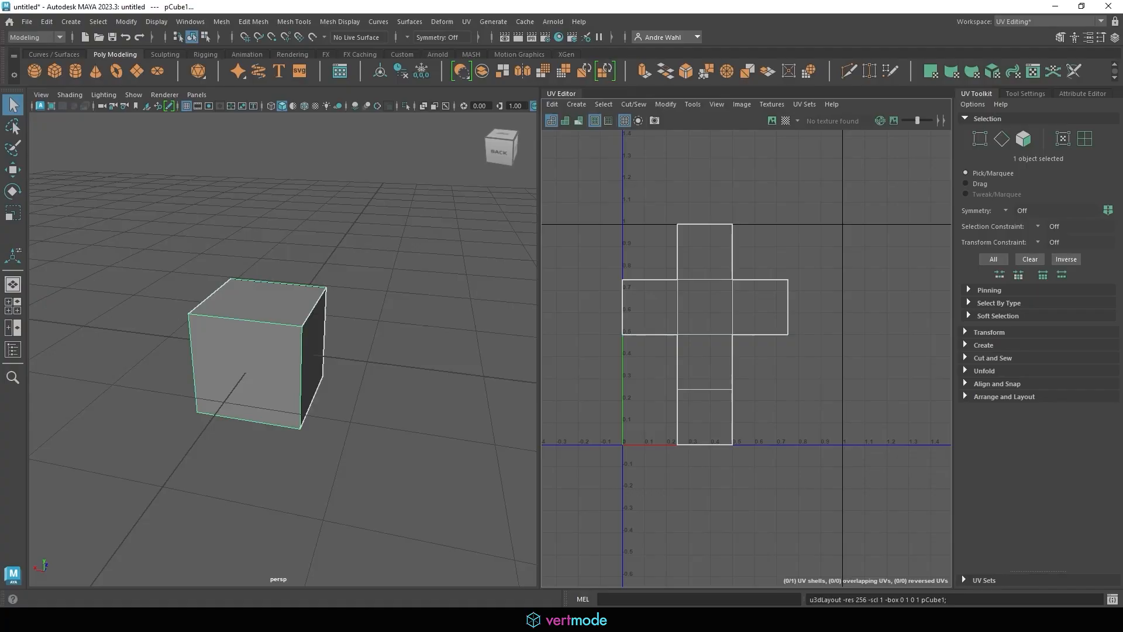
pyautogui.click(288, 220)
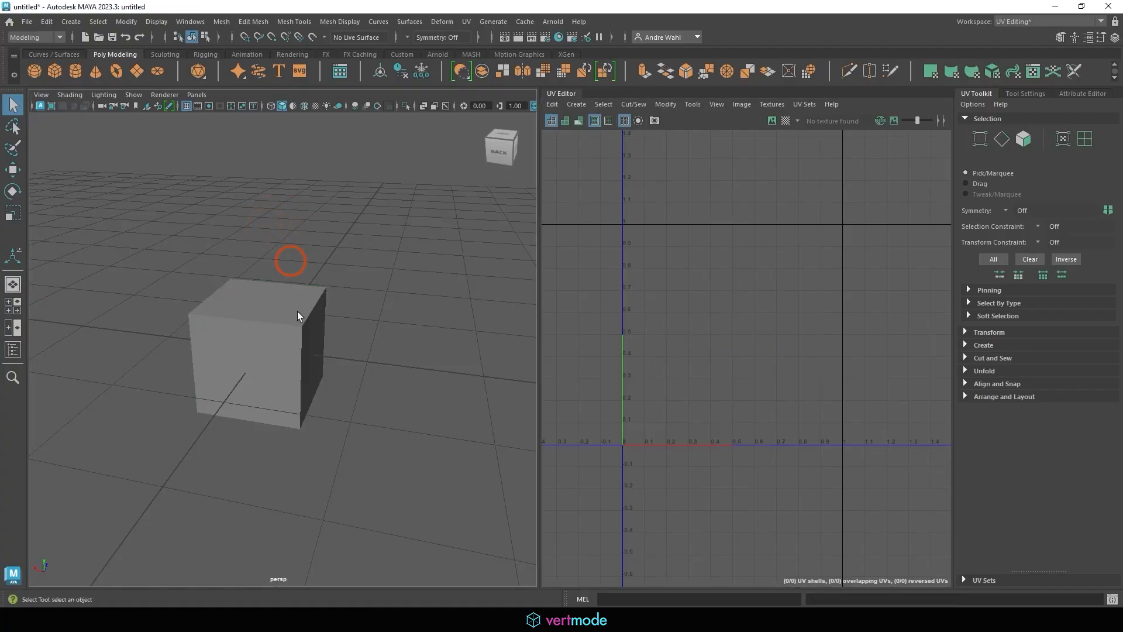
# Delete the cube and create a polygon cylinder
pyautogui.click(280, 331)
pyautogui.press('Delete')
pyautogui.click(71, 22)
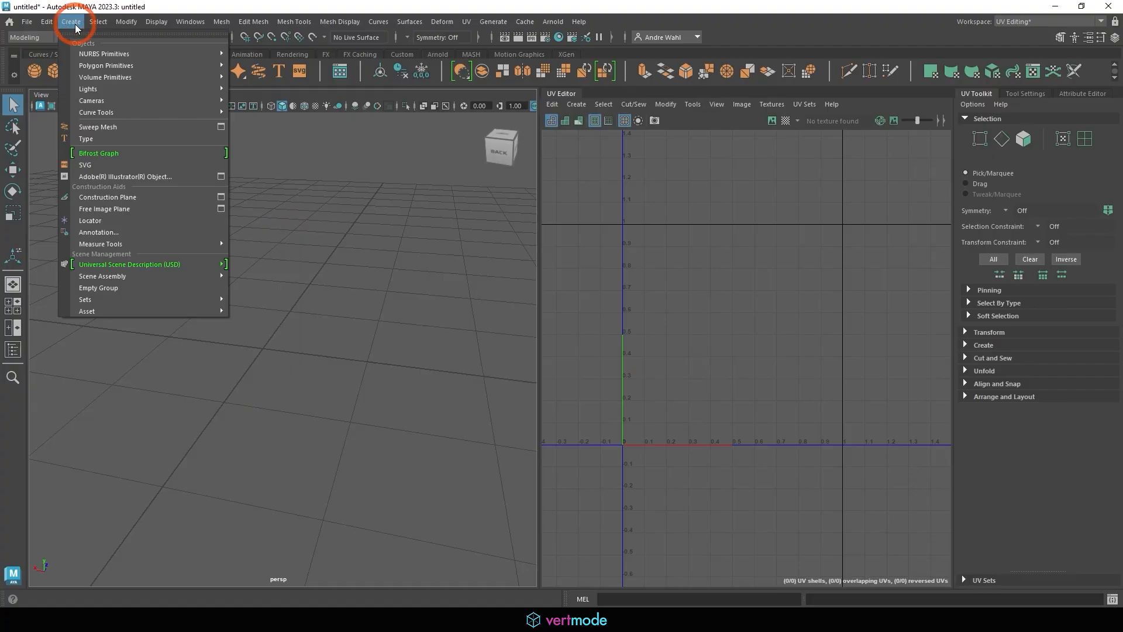
pyautogui.moveTo(92, 71)
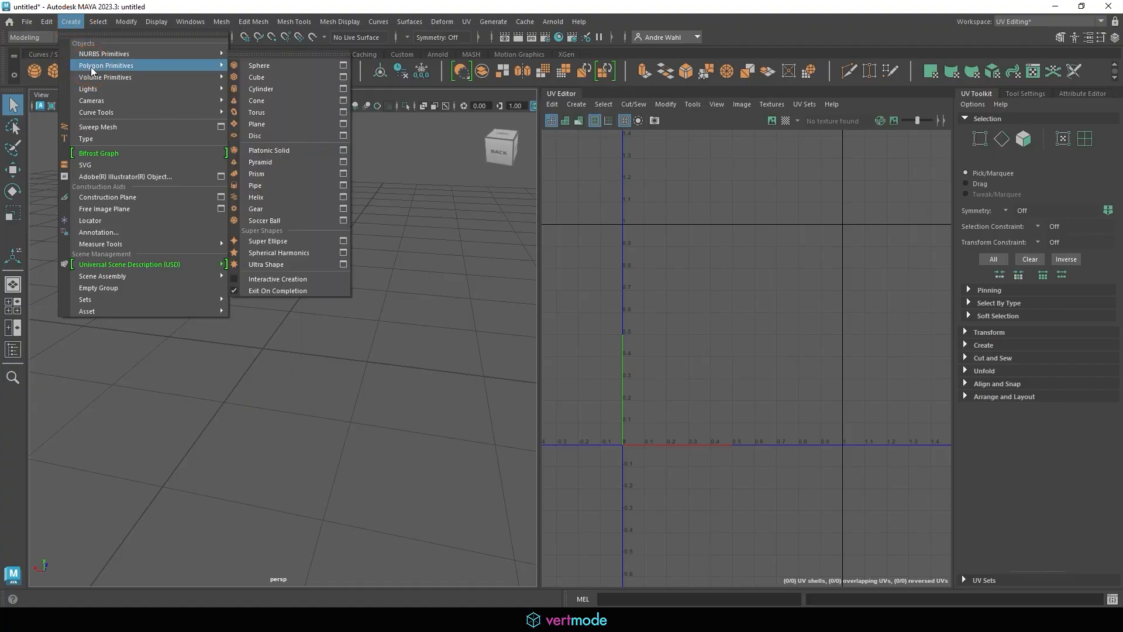
pyautogui.click(269, 90)
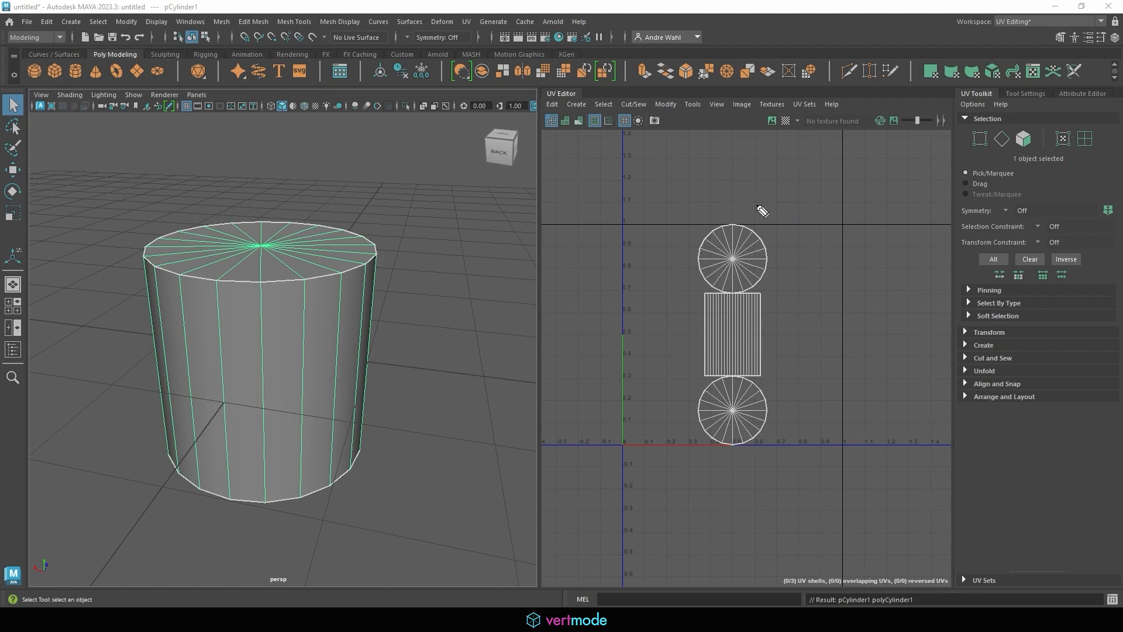
# Inspect the cylinder's default UVs: two circular cap shells and a rectangular side strip
pyautogui.moveTo(761, 221)
pyautogui.mouseDown()
pyautogui.moveTo(767, 247)
pyautogui.moveTo(772, 217)
pyautogui.mouseUp()
pyautogui.moveTo(763, 232); pyautogui.dragTo(785, 236)
pyautogui.moveTo(795, 224); pyautogui.dragTo(807, 237)
pyautogui.moveTo(801, 223); pyautogui.dragTo(817, 220)
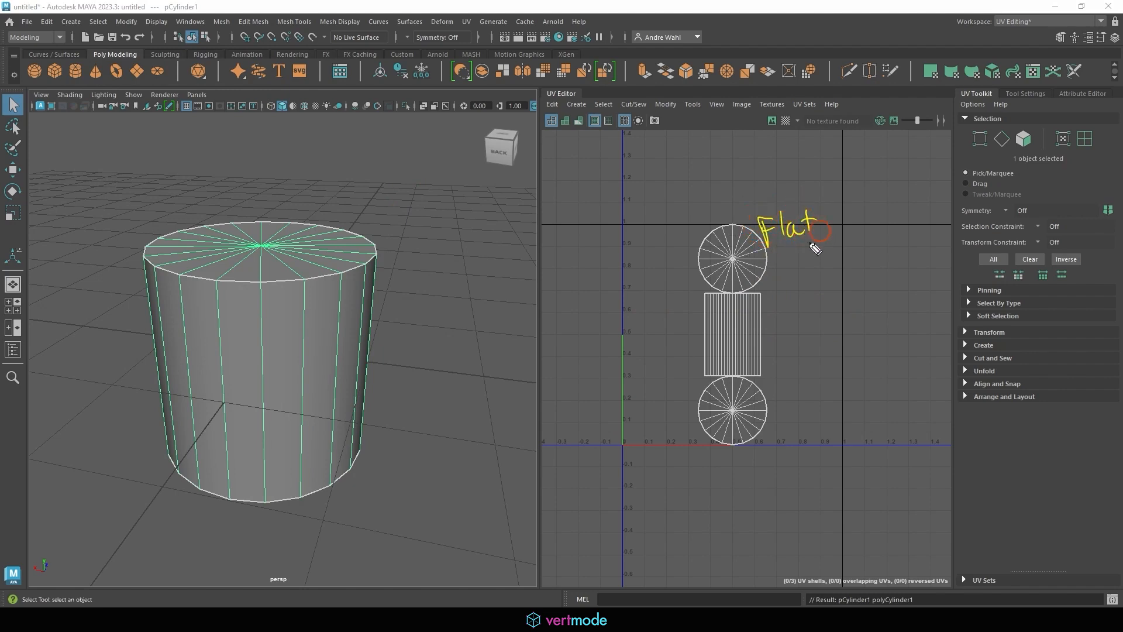
pyautogui.moveTo(768, 256); pyautogui.dragTo(791, 252)
pyautogui.moveTo(780, 255)
pyautogui.mouseDown()
pyautogui.moveTo(778, 275)
pyautogui.moveTo(810, 269)
pyautogui.mouseUp()
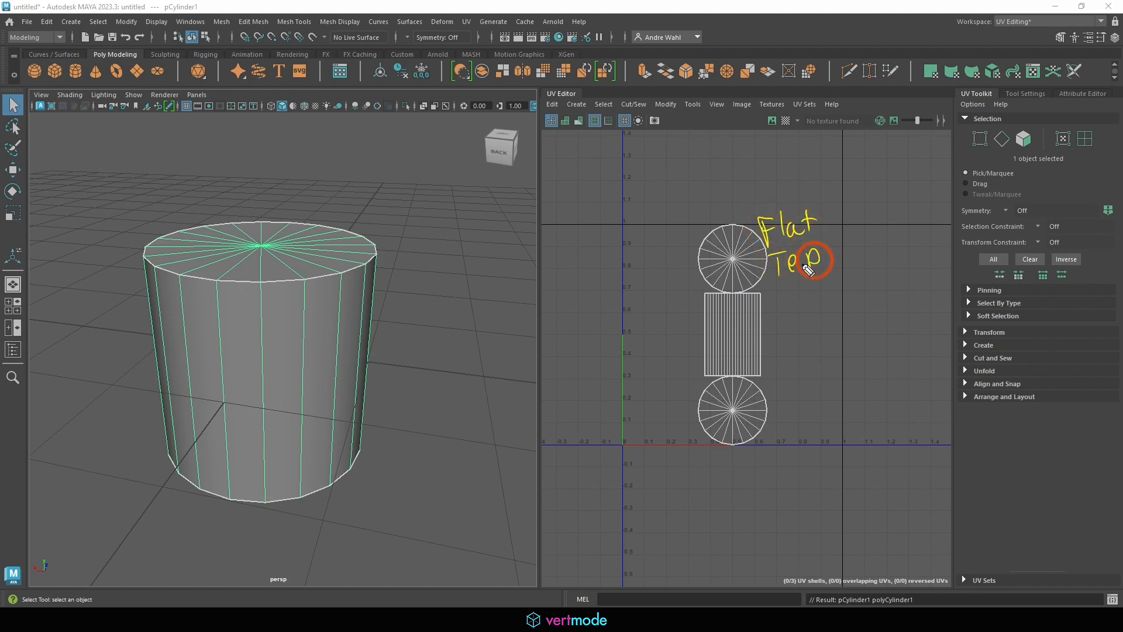
pyautogui.rightClick(794, 414)
pyautogui.moveTo(779, 404); pyautogui.dragTo(782, 427)
pyautogui.moveTo(805, 417)
pyautogui.mouseDown()
pyautogui.moveTo(811, 392)
pyautogui.moveTo(845, 410)
pyautogui.moveTo(885, 397)
pyautogui.mouseUp()
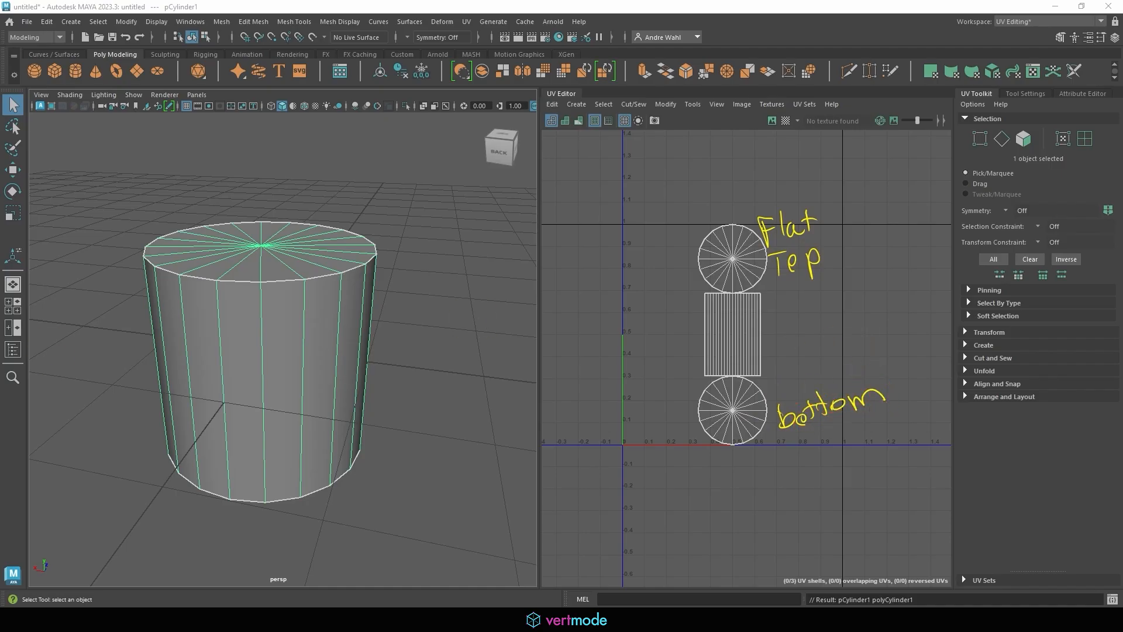
pyautogui.moveTo(771, 321)
pyautogui.mouseDown()
pyautogui.moveTo(848, 330)
pyautogui.moveTo(851, 340)
pyautogui.moveTo(769, 331)
pyautogui.mouseUp()
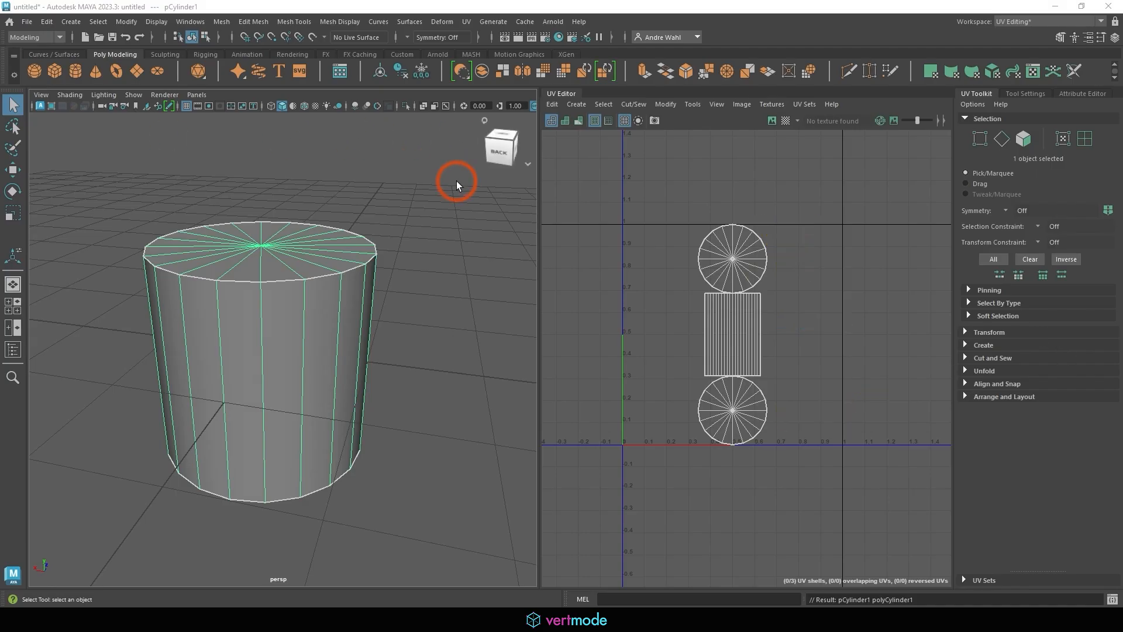
# Delete the cylinder's existing UVs and reselect the cylinder
pyautogui.click(553, 104)
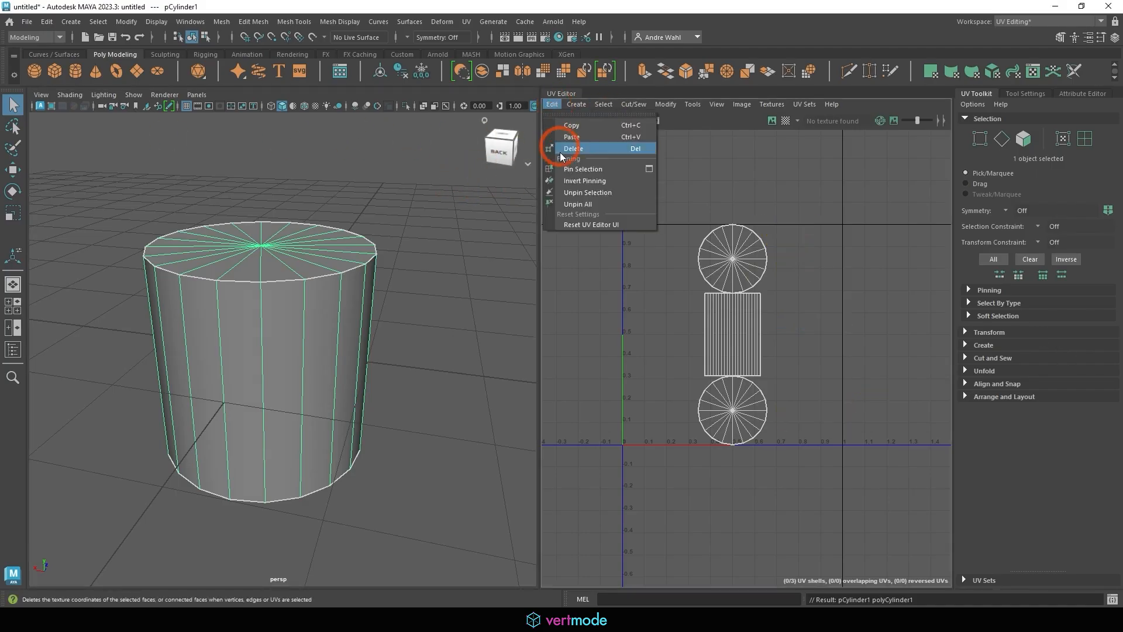
pyautogui.click(556, 143)
pyautogui.click(123, 244)
pyautogui.click(257, 269)
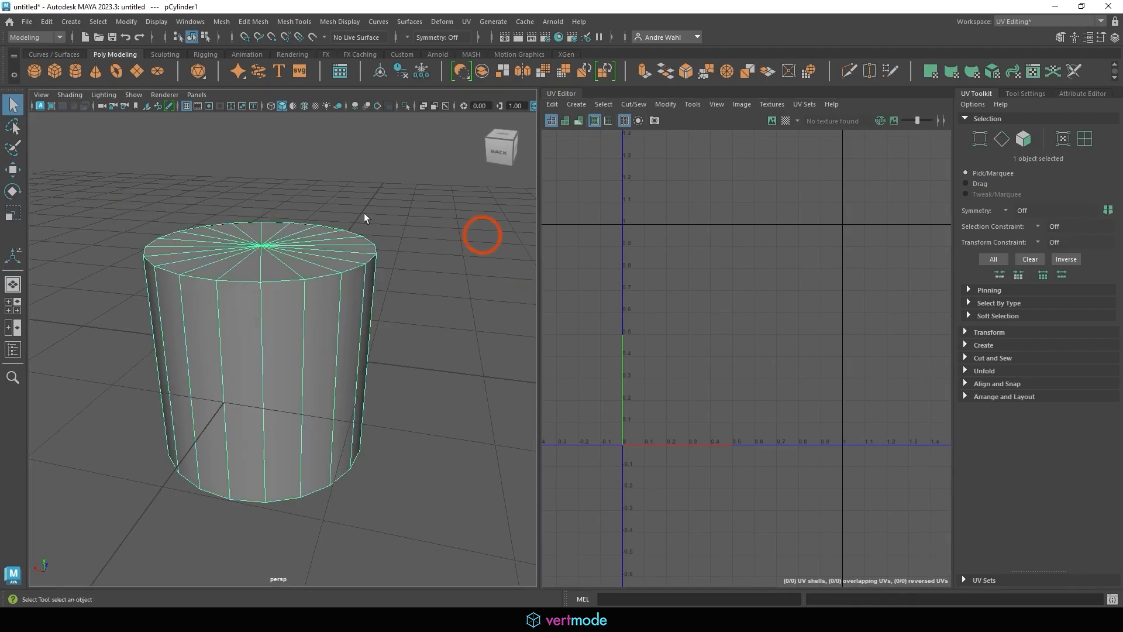
# Apply a cylindrical UV projection to the cylinder and zoom in on the new shell
pyautogui.click(577, 104)
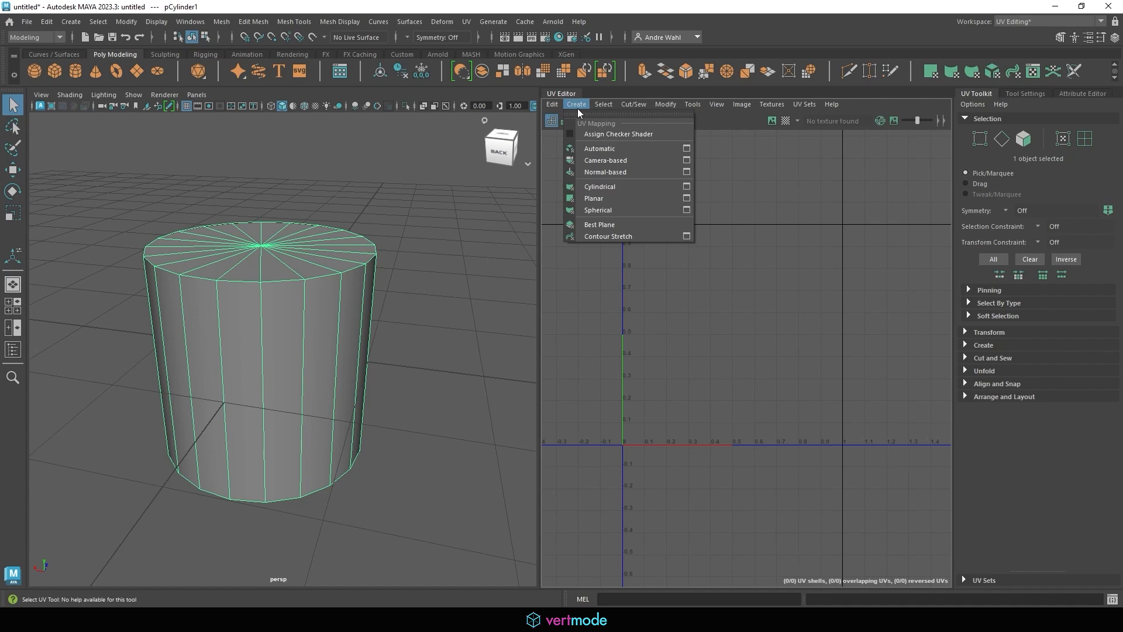
pyautogui.click(598, 191)
pyautogui.scroll(-3, 745, 258)
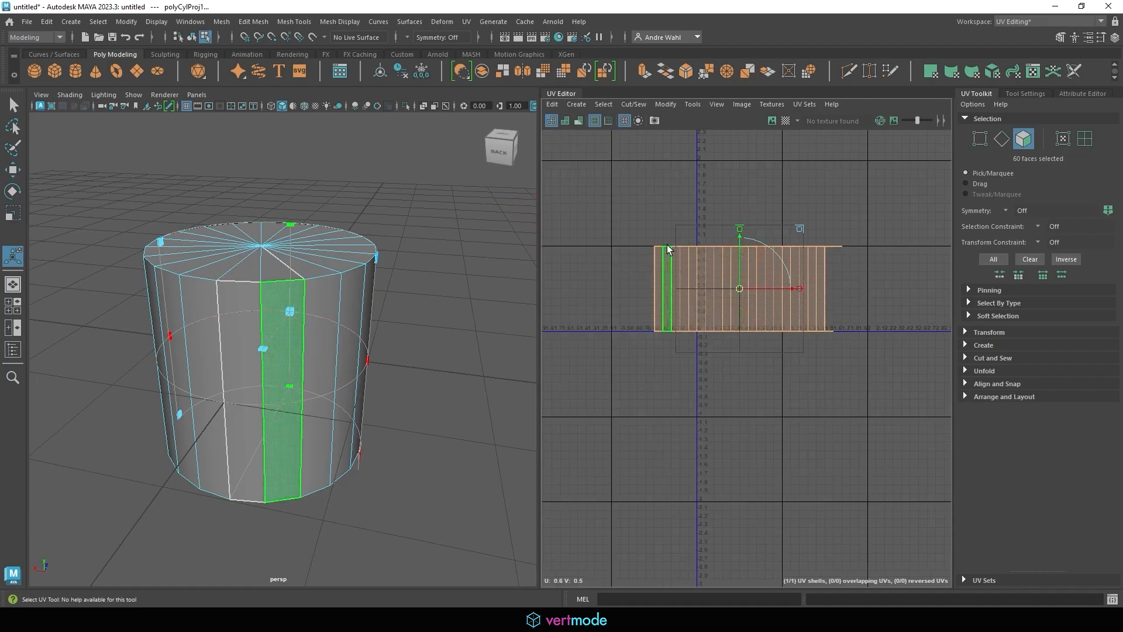
pyautogui.keyDown('alt'); pyautogui.moveTo(760, 250); pyautogui.dragTo(719, 222, button='middle'); pyautogui.keyUp('alt')
pyautogui.keyDown('alt'); pyautogui.moveTo(739, 225); pyautogui.dragTo(762, 230, button='right'); pyautogui.keyUp('alt')
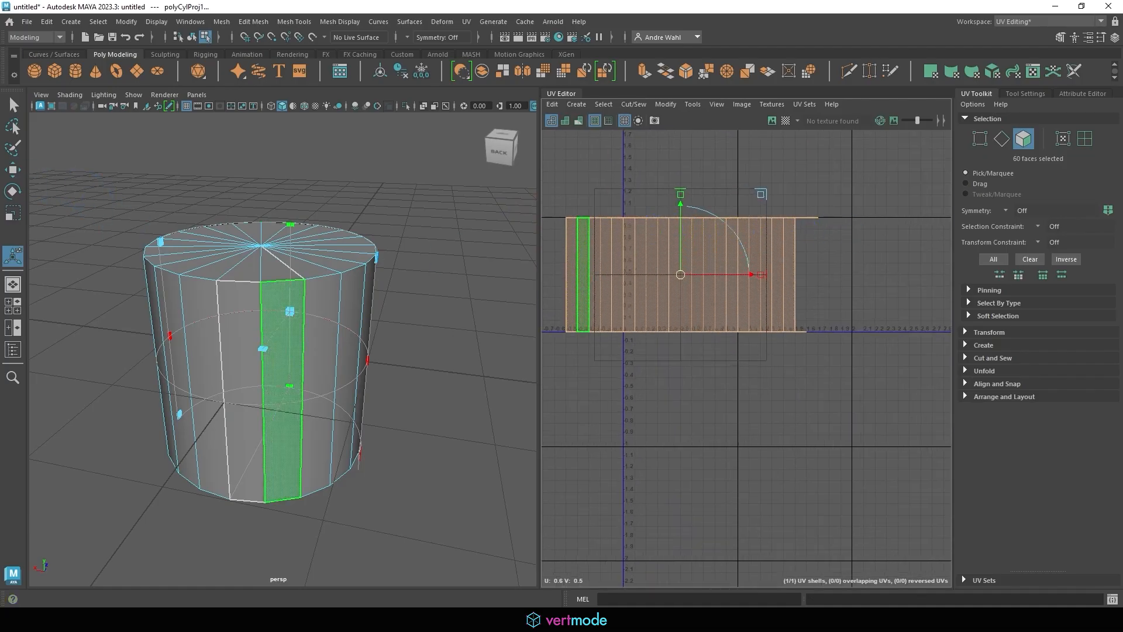
# Pan and zoom the UV Editor to frame the rectangular cylindrical shell
pyautogui.moveTo(826, 214); pyautogui.dragTo(823, 238)
pyautogui.moveTo(810, 326); pyautogui.dragTo(814, 345)
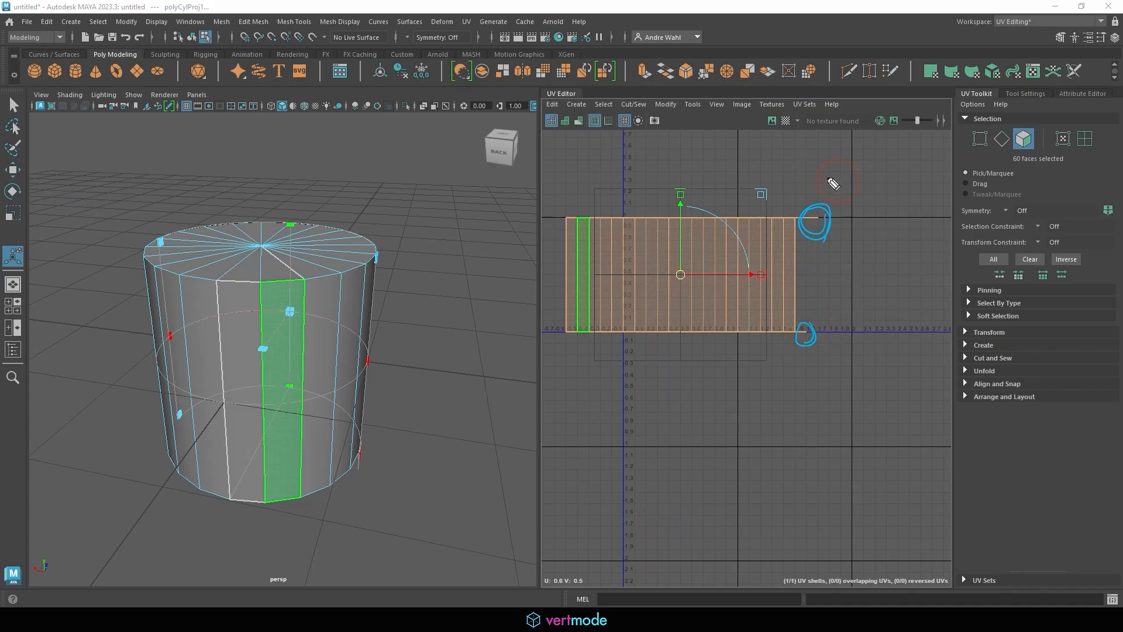
pyautogui.moveTo(551, 269)
pyautogui.mouseDown()
pyautogui.moveTo(784, 282)
pyautogui.moveTo(779, 297)
pyautogui.moveTo(902, 290)
pyautogui.mouseUp()
pyautogui.click(858, 273)
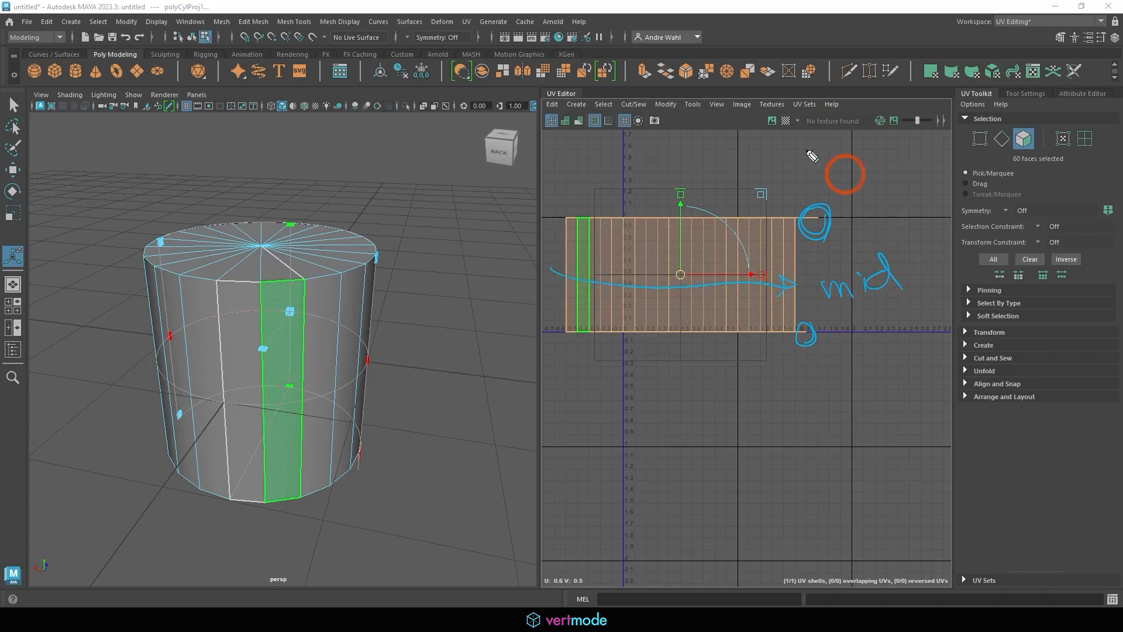
pyautogui.moveTo(812, 155)
pyautogui.mouseDown()
pyautogui.moveTo(806, 190)
pyautogui.moveTo(852, 174)
pyautogui.moveTo(885, 178)
pyautogui.mouseUp()
pyautogui.click(859, 189)
pyautogui.click(890, 196)
pyautogui.click(853, 279)
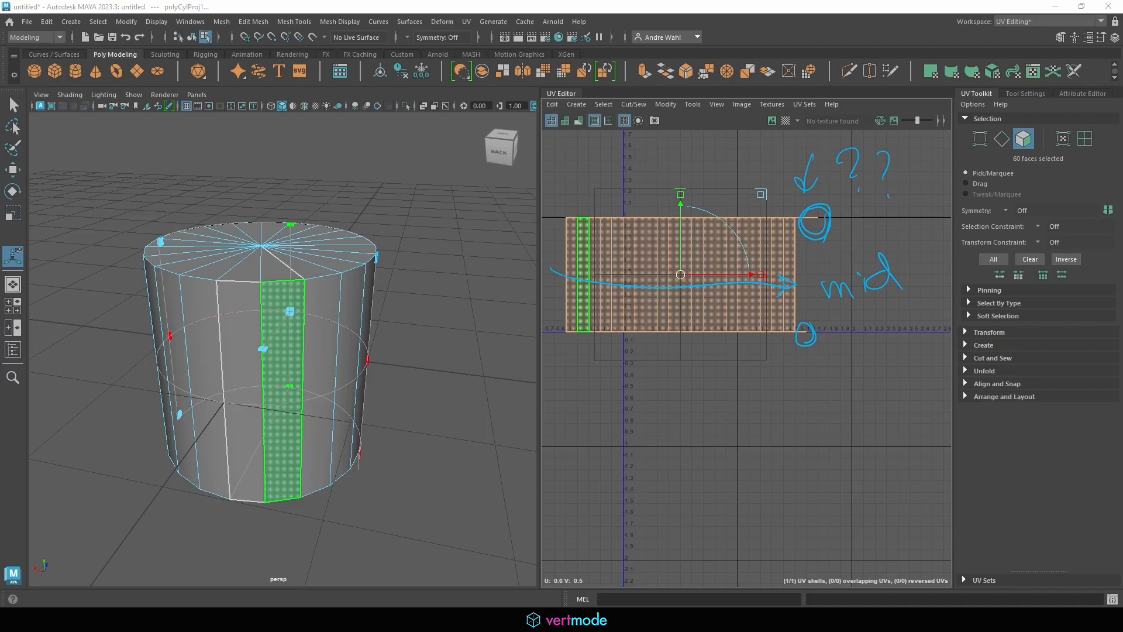
pyautogui.press('Escape')
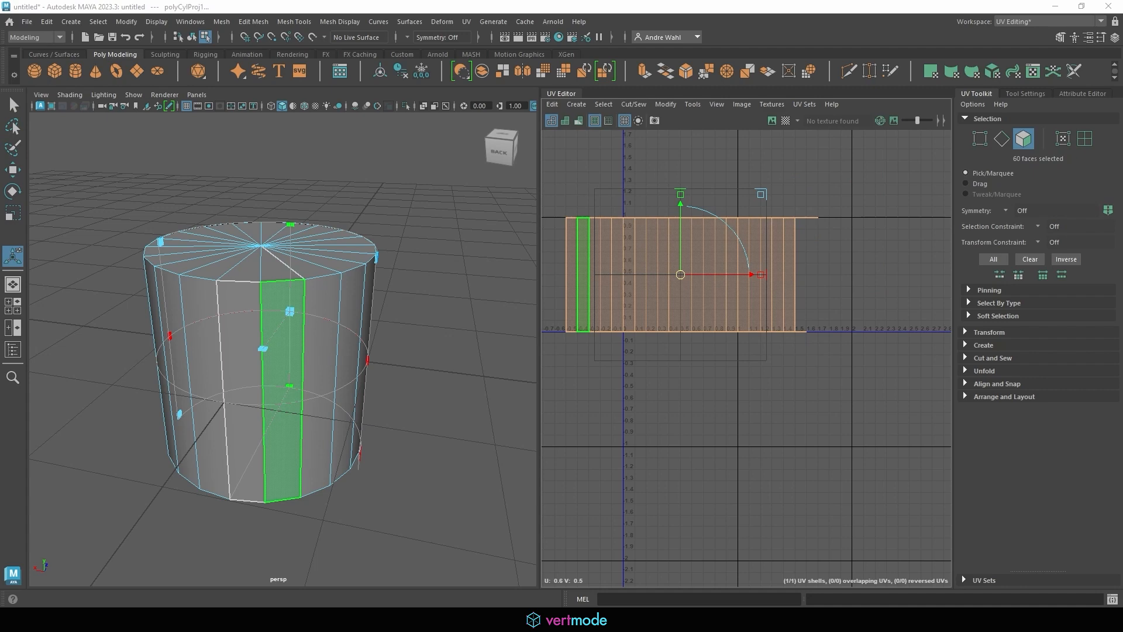
# Run Unfold on the cylinder's UVs, zoom in on the fanned shell, and return to Object Mode
pyautogui.click(666, 104)
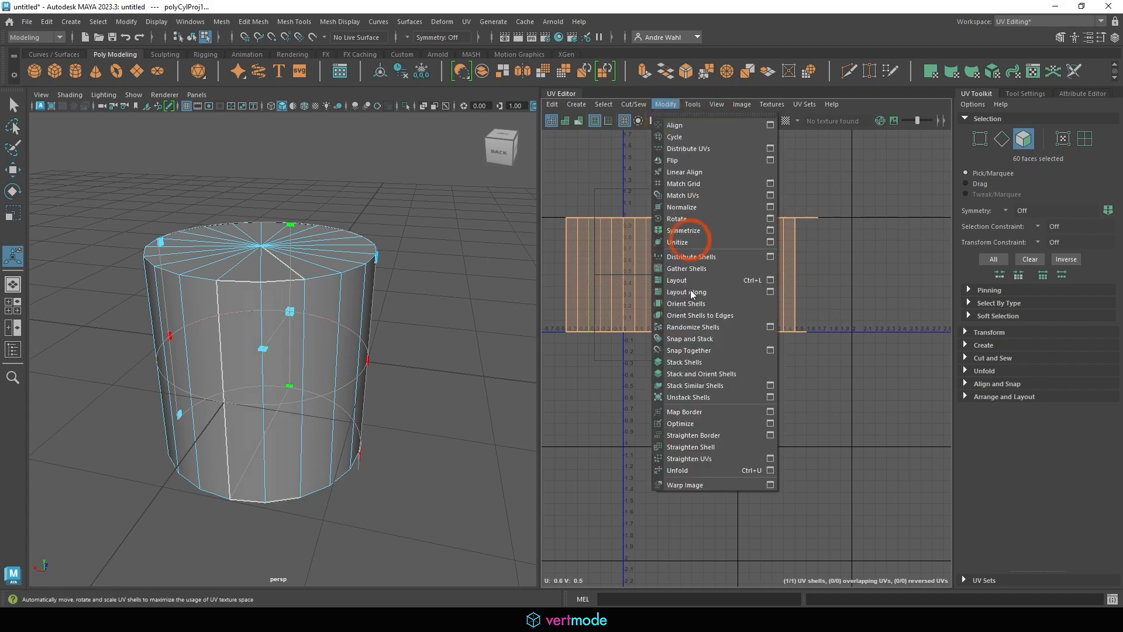
pyautogui.click(687, 471)
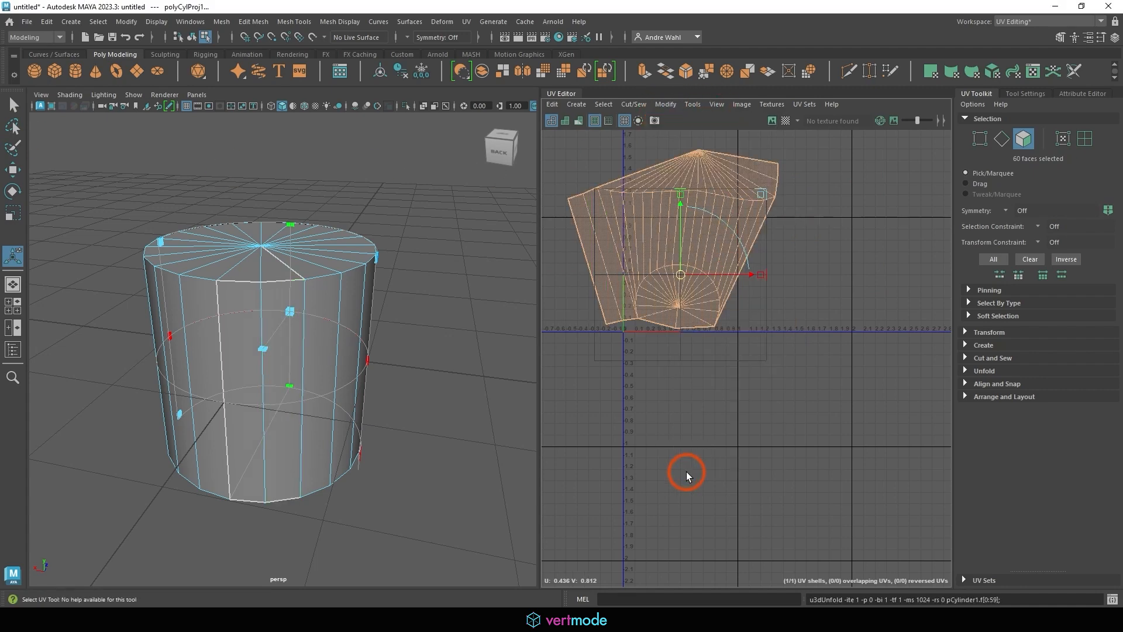
pyautogui.click(768, 319)
pyautogui.keyDown('alt'); pyautogui.moveTo(643, 303); pyautogui.dragTo(679, 363, button='middle'); pyautogui.keyUp('alt')
pyautogui.keyDown('alt'); pyautogui.moveTo(679, 363); pyautogui.dragTo(770, 363, button='right'); pyautogui.keyUp('alt')
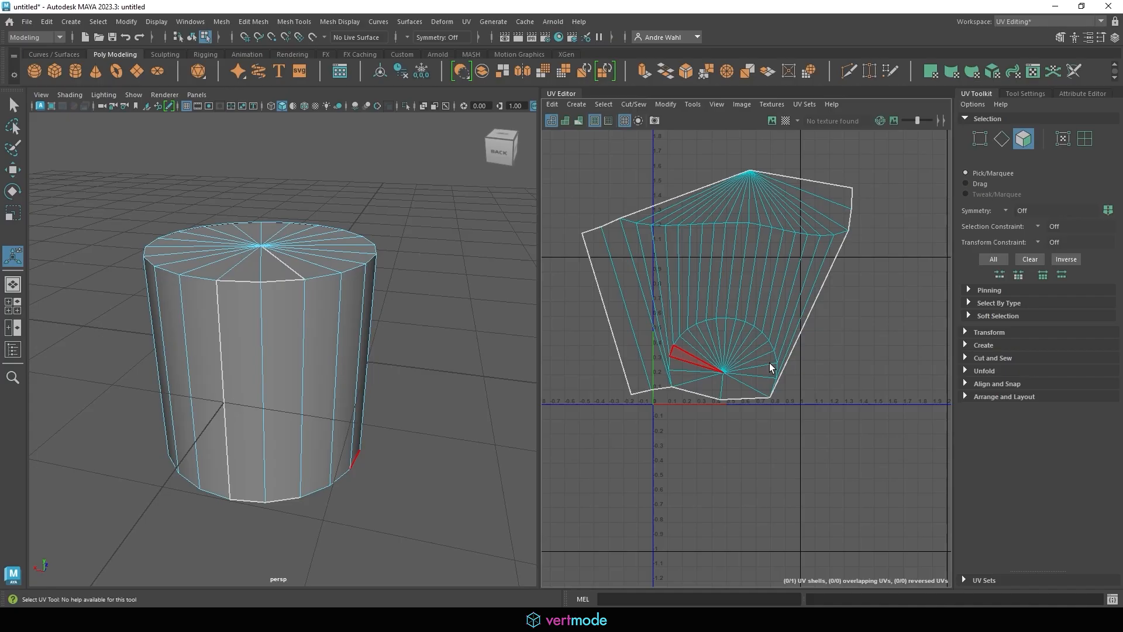
pyautogui.rightClick(258, 250)
pyautogui.click(322, 241)
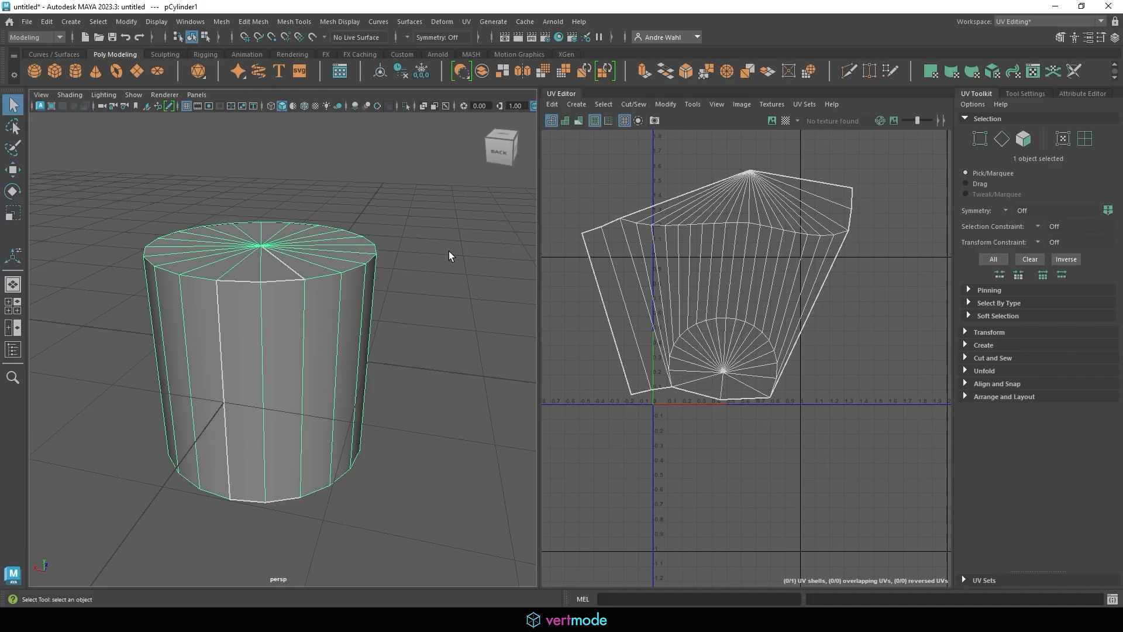
# Reproject the cylinder's UVs with a Camera-based projection
pyautogui.click(576, 105)
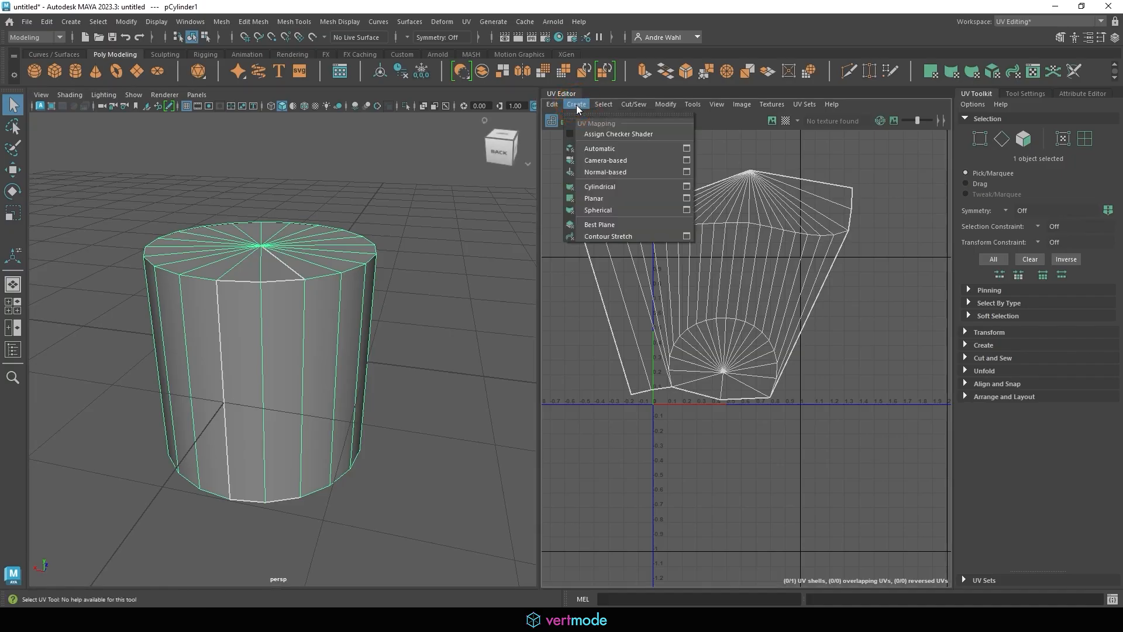
pyautogui.click(598, 157)
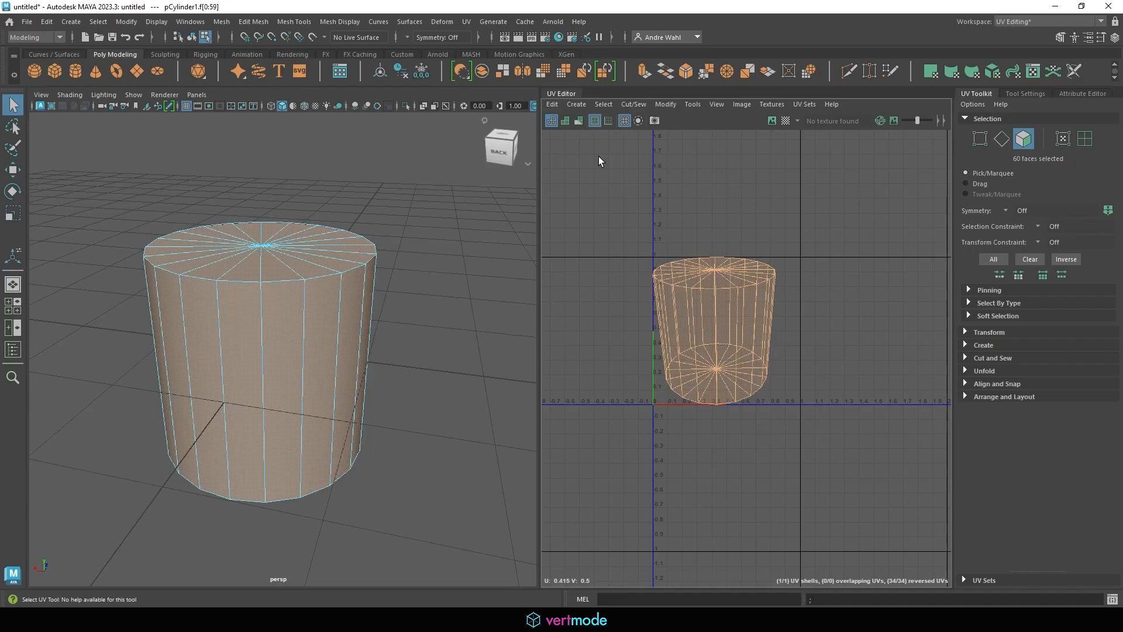
# Cut the cylinder's UVs along the top and bottom rim edge loops
pyautogui.moveTo(266, 274); pyautogui.dragTo(255, 227, button='right')
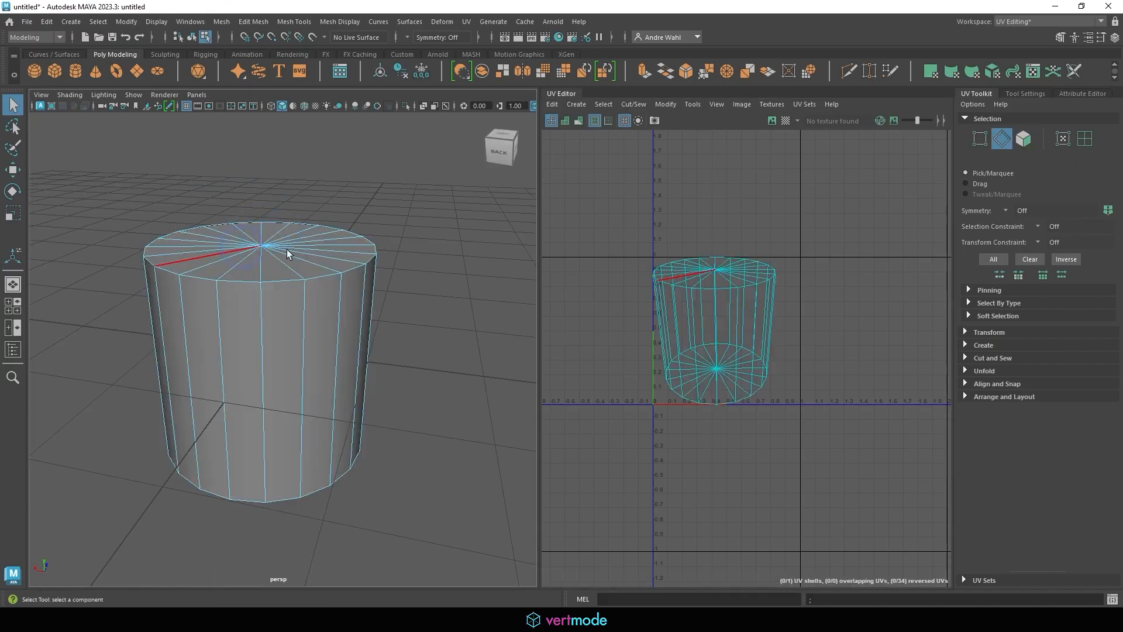
pyautogui.doubleClick(234, 280)
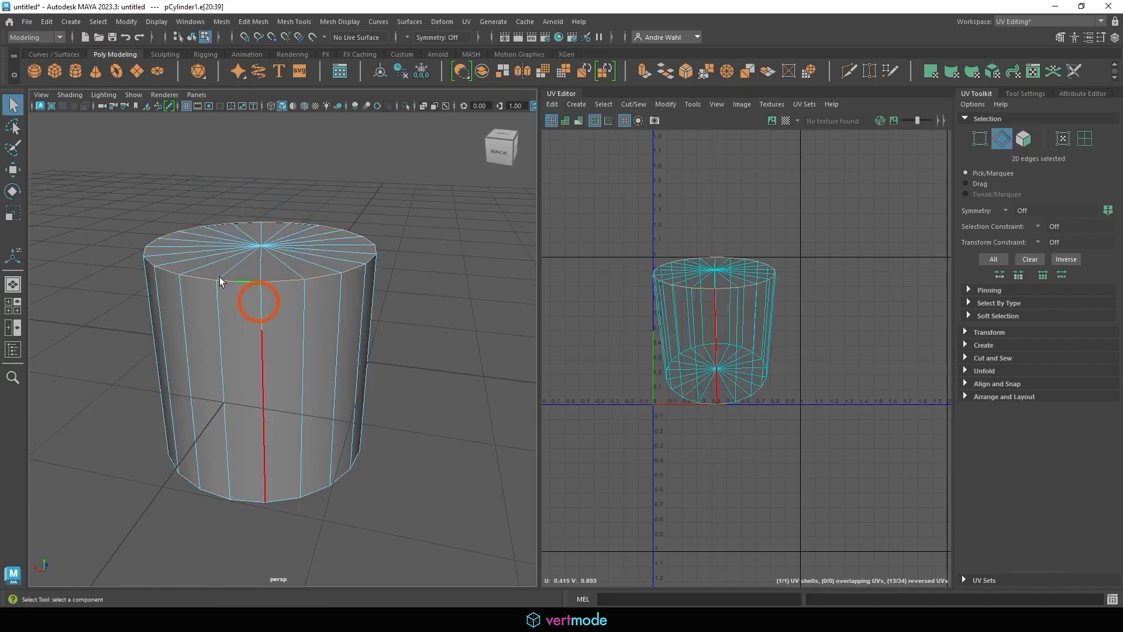
pyautogui.click(634, 104)
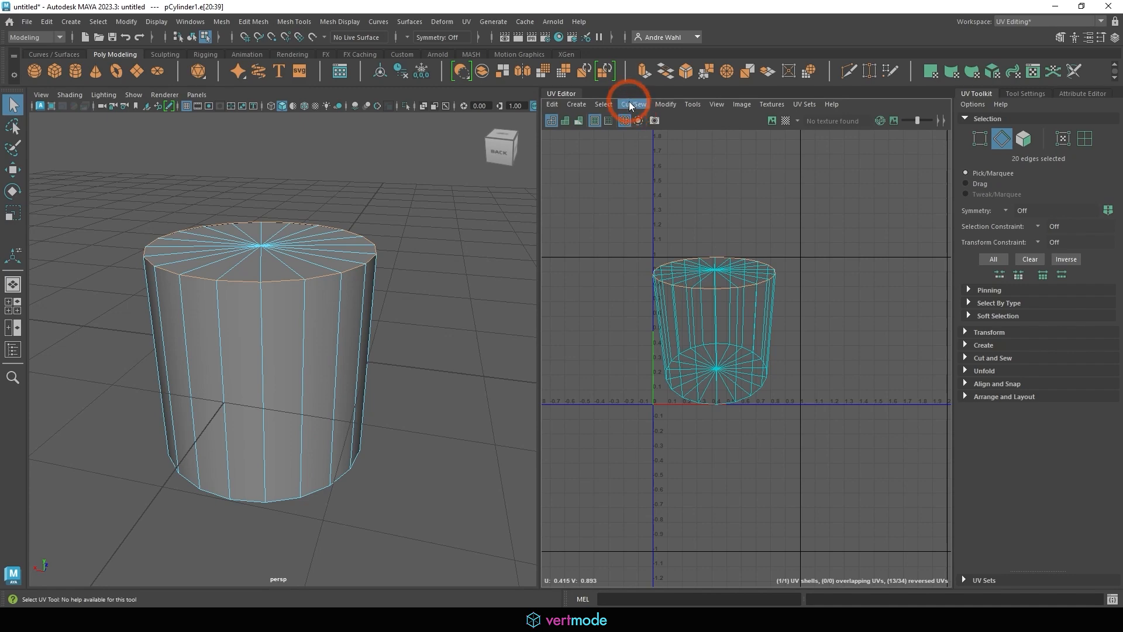
pyautogui.click(641, 167)
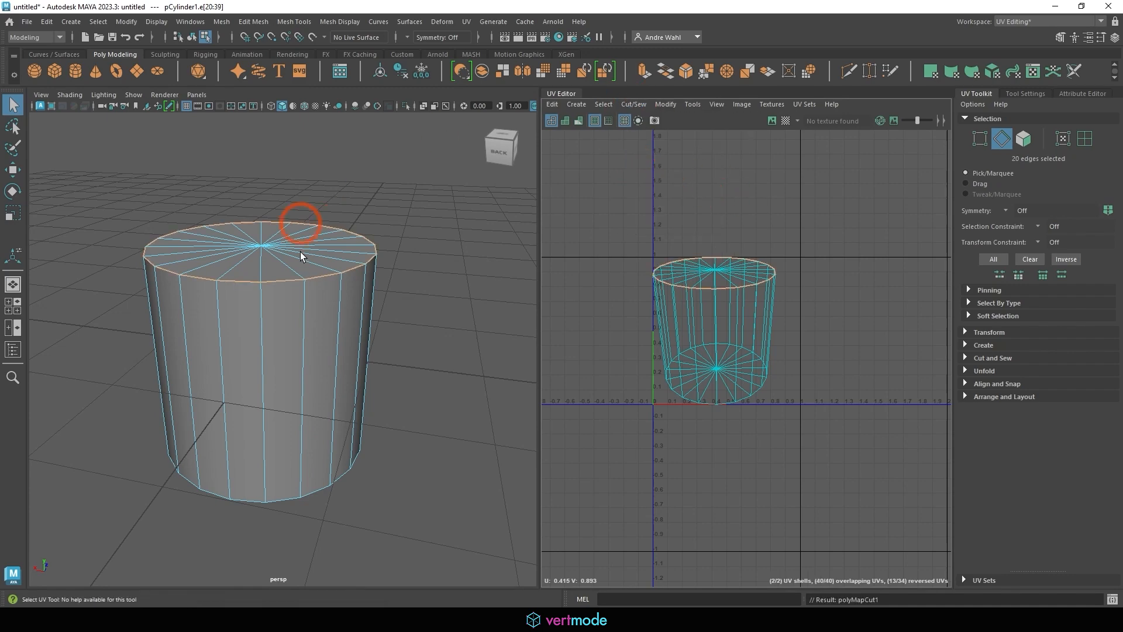
pyautogui.keyDown('alt'); pyautogui.moveTo(300, 252); pyautogui.dragTo(351, 246); pyautogui.keyUp('alt')
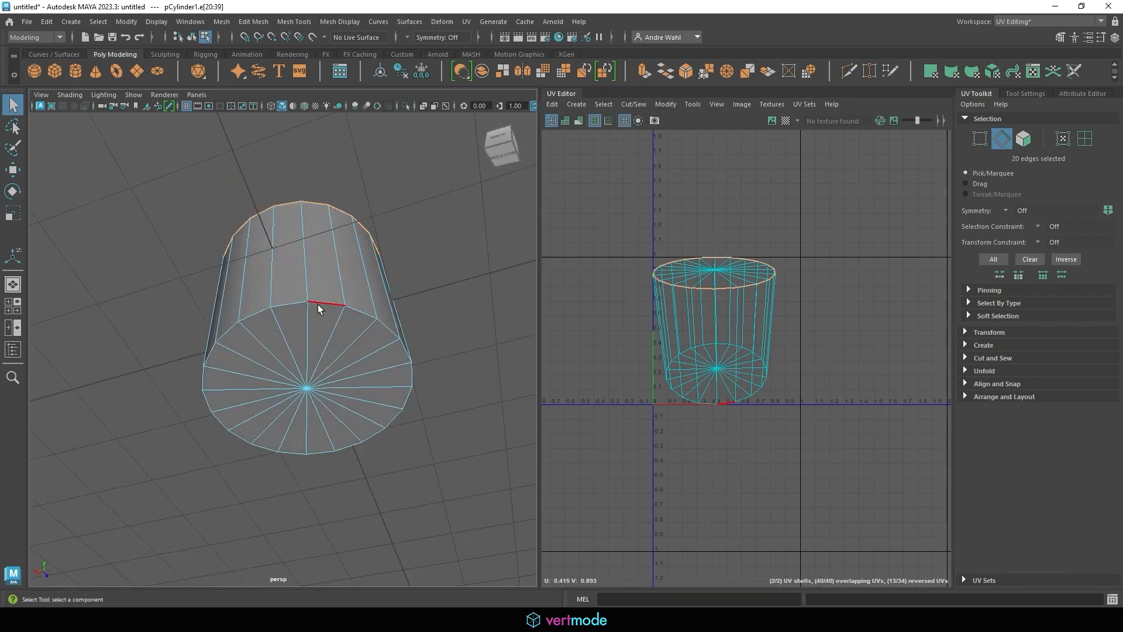
pyautogui.doubleClick(289, 302)
pyautogui.click(624, 107)
pyautogui.click(652, 171)
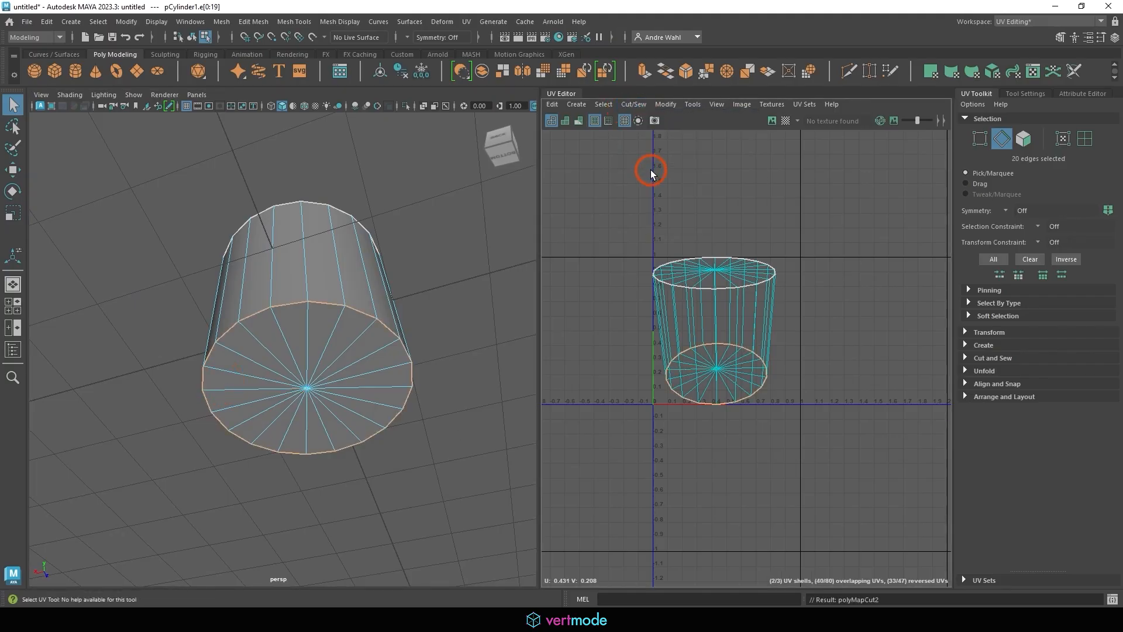
# Unfold the cut shells and move the ring shell to the right of the caps
pyautogui.moveTo(355, 261); pyautogui.dragTo(169, 227, button='right')
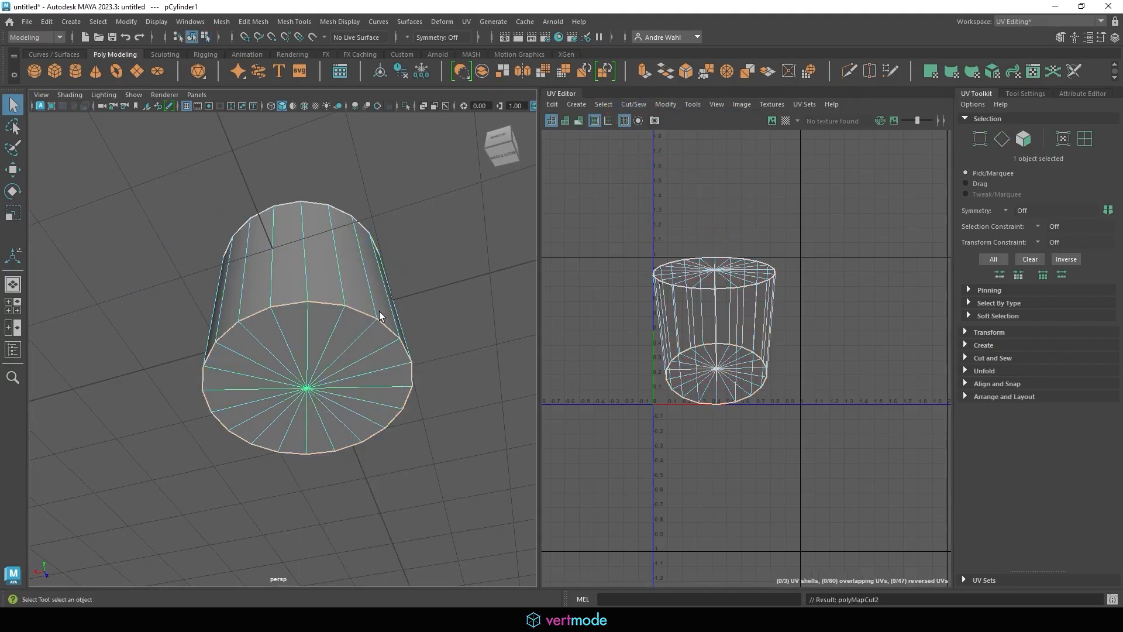
pyautogui.click(662, 105)
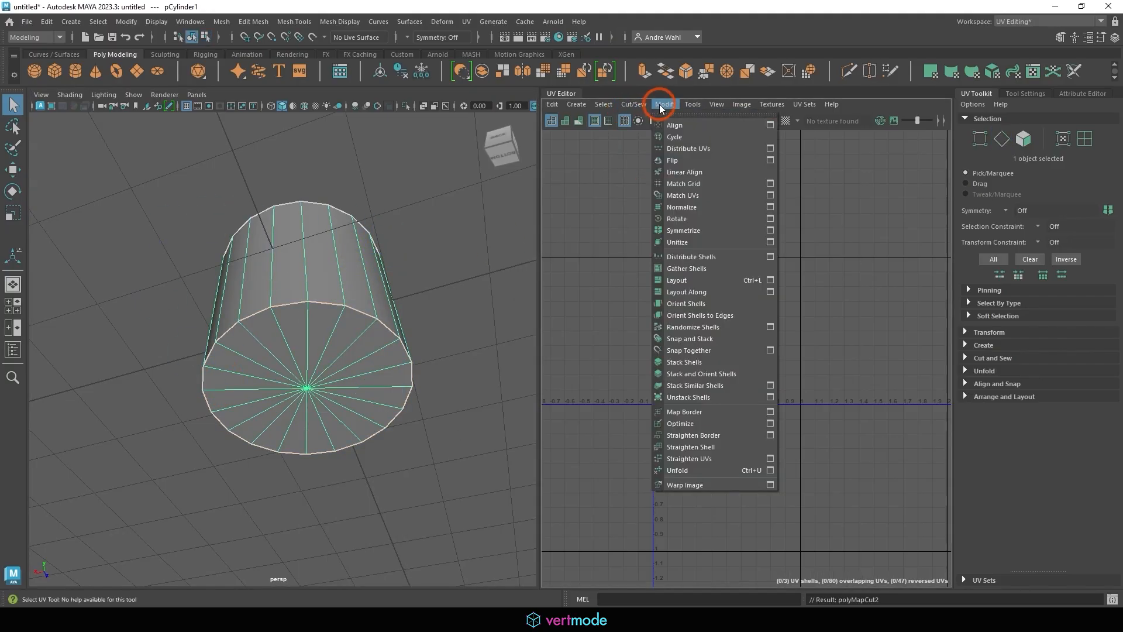
pyautogui.click(689, 470)
pyautogui.moveTo(755, 253); pyautogui.dragTo(755, 286, button='right')
pyautogui.doubleClick(760, 234)
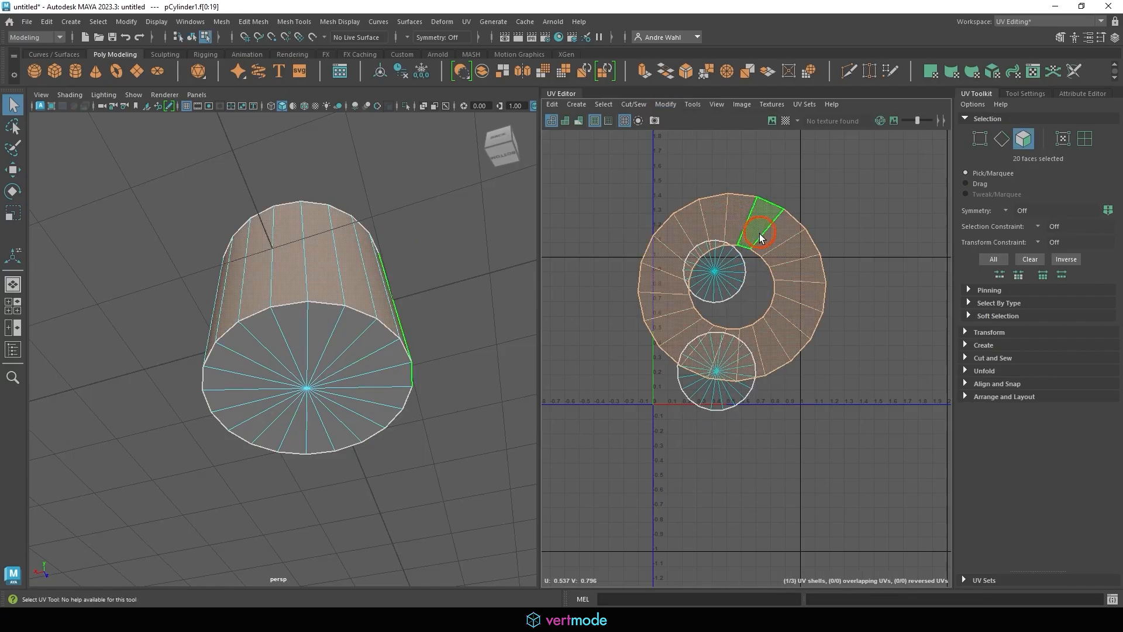
pyautogui.press('w')
pyautogui.moveTo(726, 282); pyautogui.dragTo(860, 294)
pyautogui.click(937, 278)
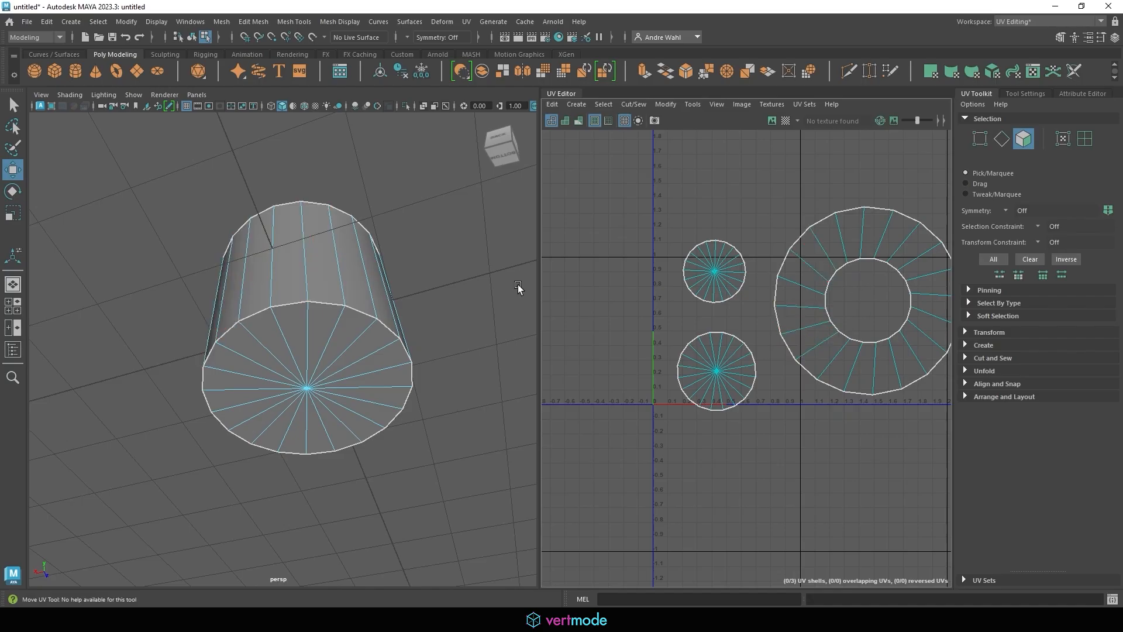
# Cut the UVs along one vertical side edge as the seam
pyautogui.keyDown('alt'); pyautogui.moveTo(518, 287); pyautogui.dragTo(261, 291); pyautogui.keyUp('alt')
pyautogui.moveTo(261, 266); pyautogui.dragTo(281, 245, button='right')
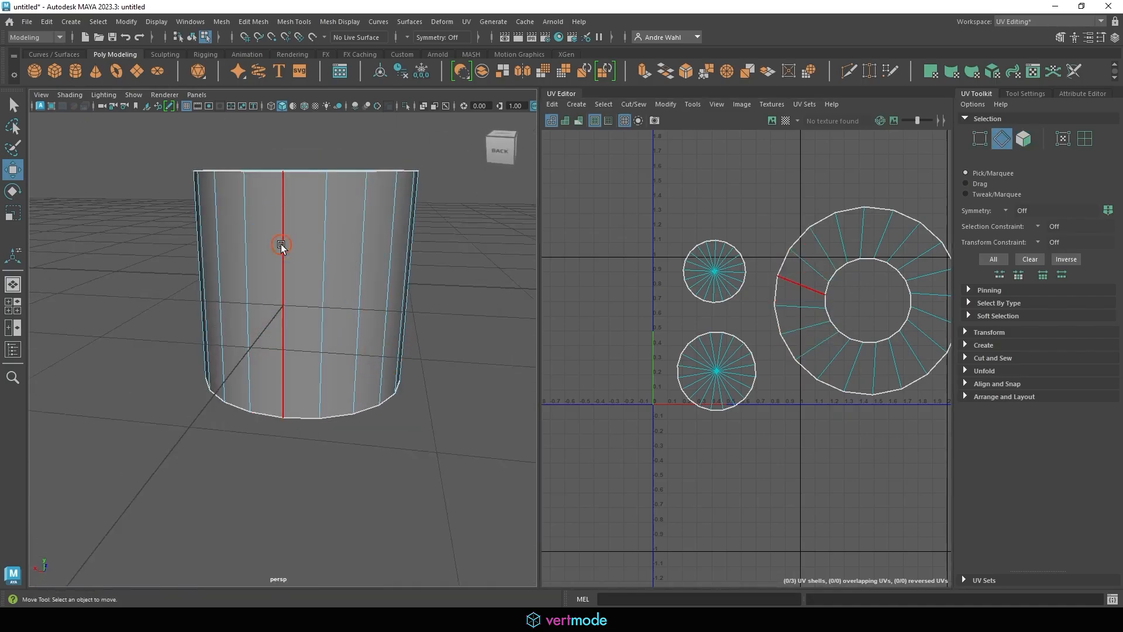
pyautogui.click(282, 246)
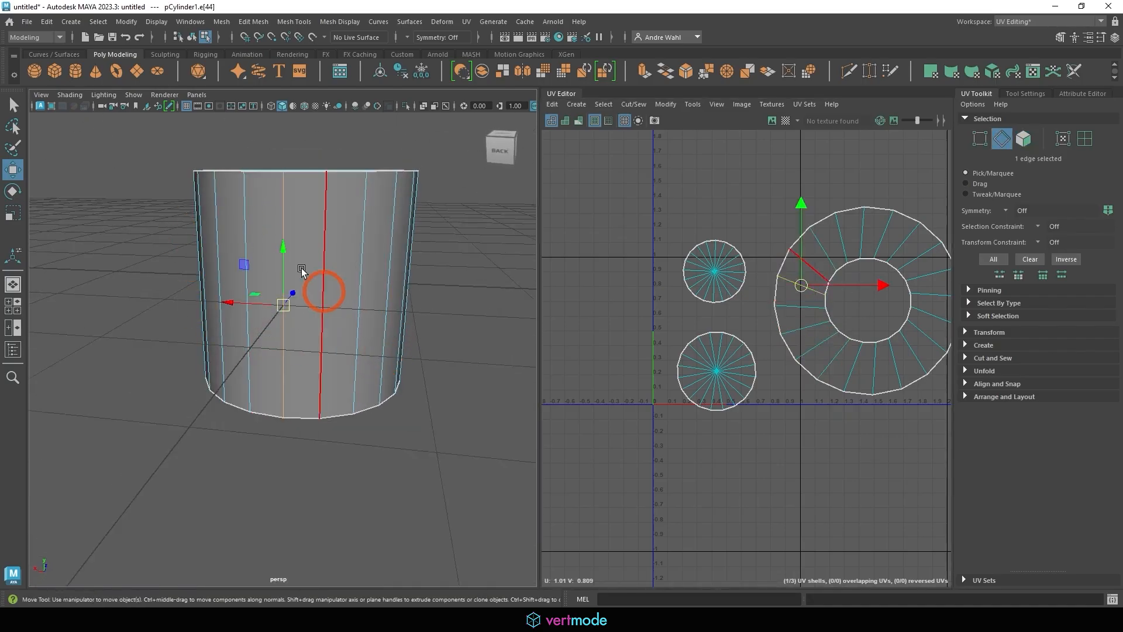
pyautogui.click(628, 110)
pyautogui.click(632, 168)
# Unfold the whole cylinder so the ring opens into a strip, and frame all shells
pyautogui.moveTo(268, 234); pyautogui.dragTo(294, 220, button='right')
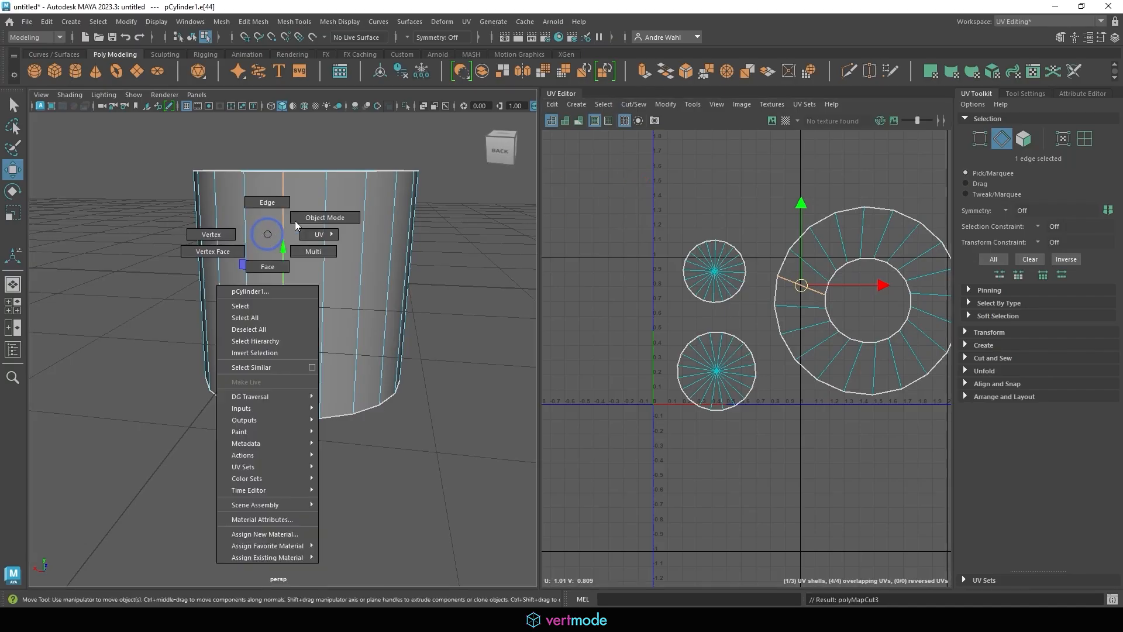
pyautogui.click(666, 104)
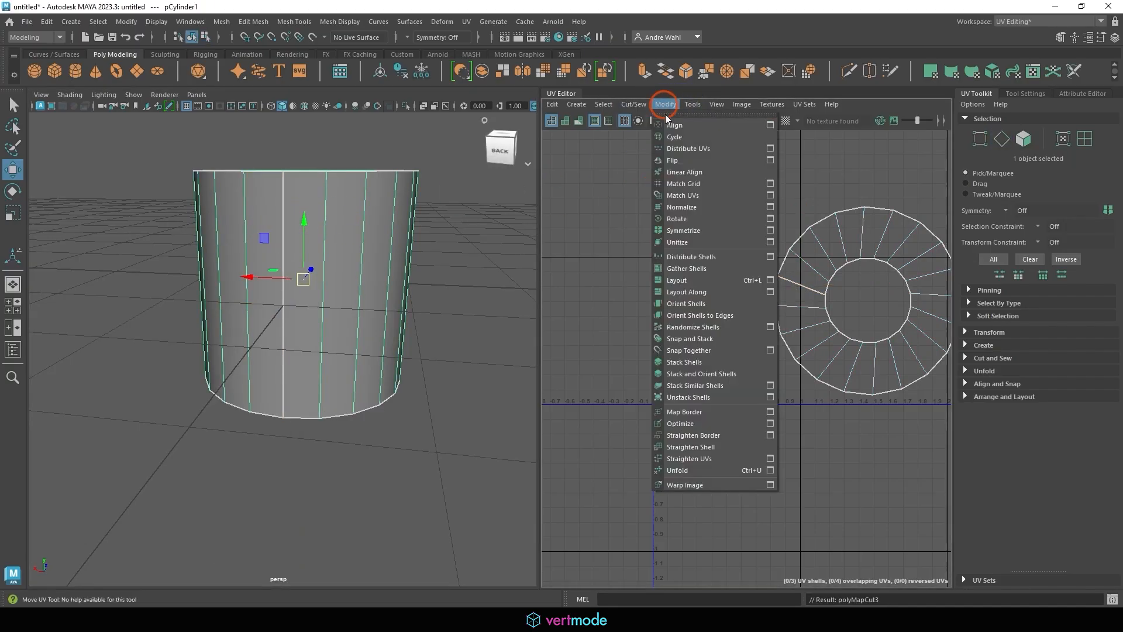
pyautogui.click(684, 469)
pyautogui.keyDown('alt'); pyautogui.moveTo(727, 313); pyautogui.dragTo(572, 321, button='middle'); pyautogui.keyUp('alt')
pyautogui.keyDown('alt'); pyautogui.moveTo(705, 330); pyautogui.dragTo(603, 321, button='right'); pyautogui.keyUp('alt')
pyautogui.keyDown('alt'); pyautogui.moveTo(656, 317); pyautogui.dragTo(697, 302, button='middle'); pyautogui.keyUp('alt')
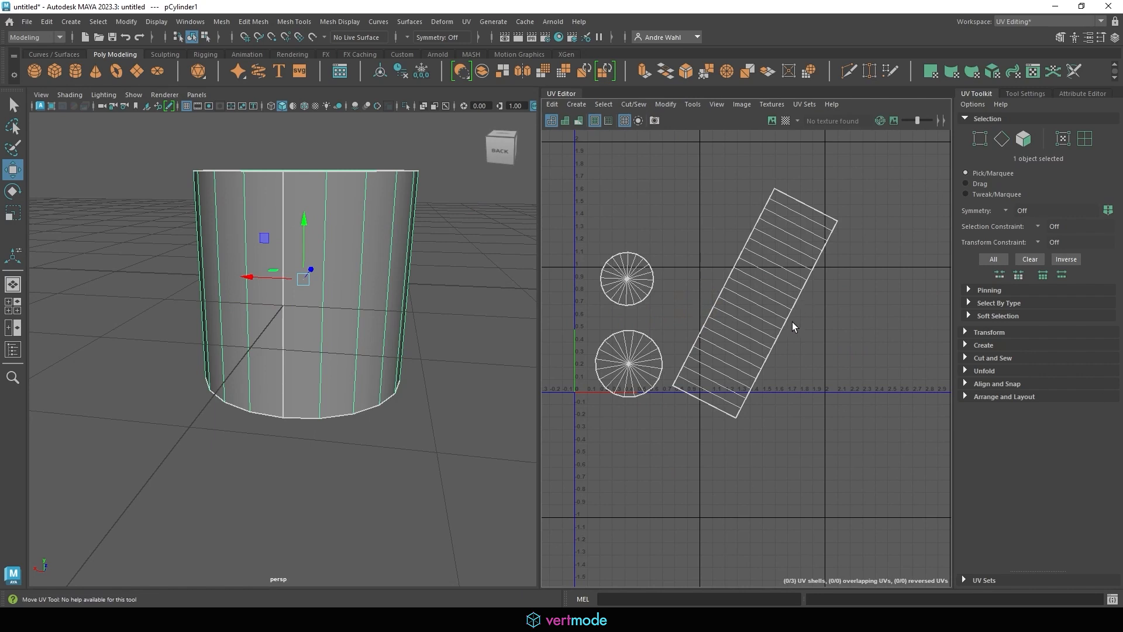
# Rotate the side strip shell to lie horizontal and straighten it
pyautogui.moveTo(764, 299); pyautogui.dragTo(765, 329, button='right')
pyautogui.doubleClick(753, 283)
pyautogui.press('e')
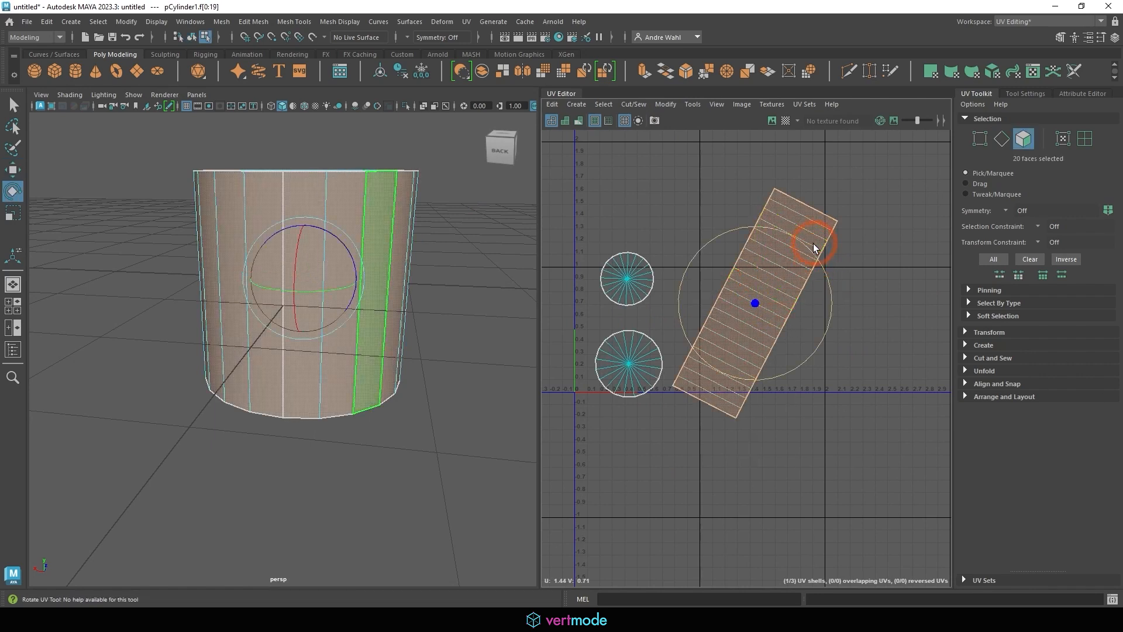
pyautogui.moveTo(816, 245)
pyautogui.mouseDown()
pyautogui.moveTo(833, 281)
pyautogui.moveTo(833, 325)
pyautogui.mouseUp()
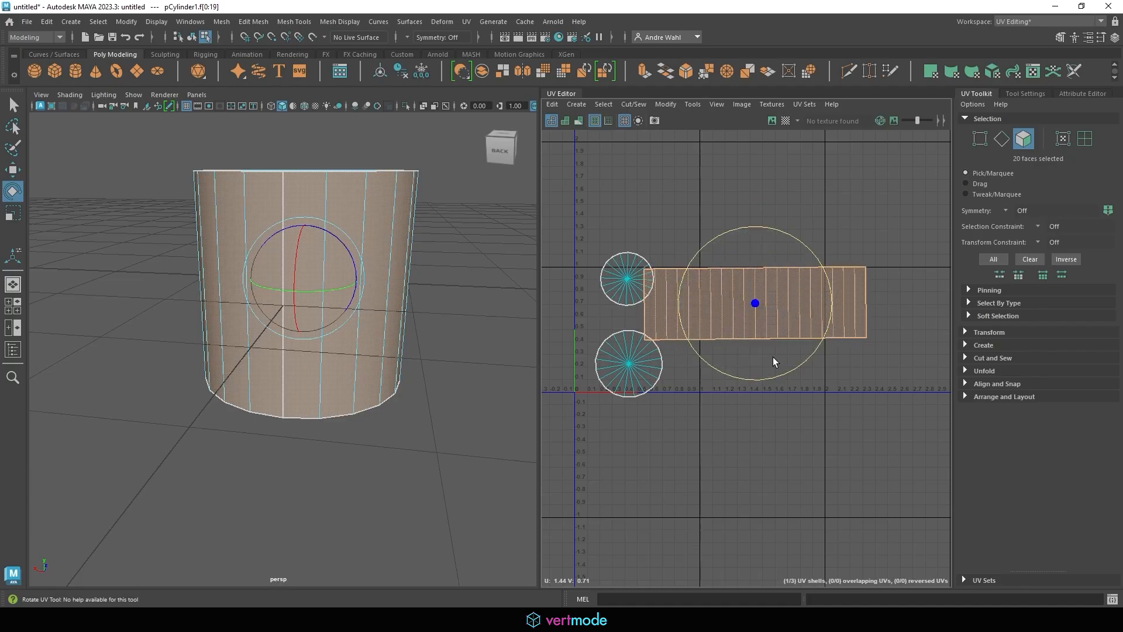
pyautogui.click(665, 104)
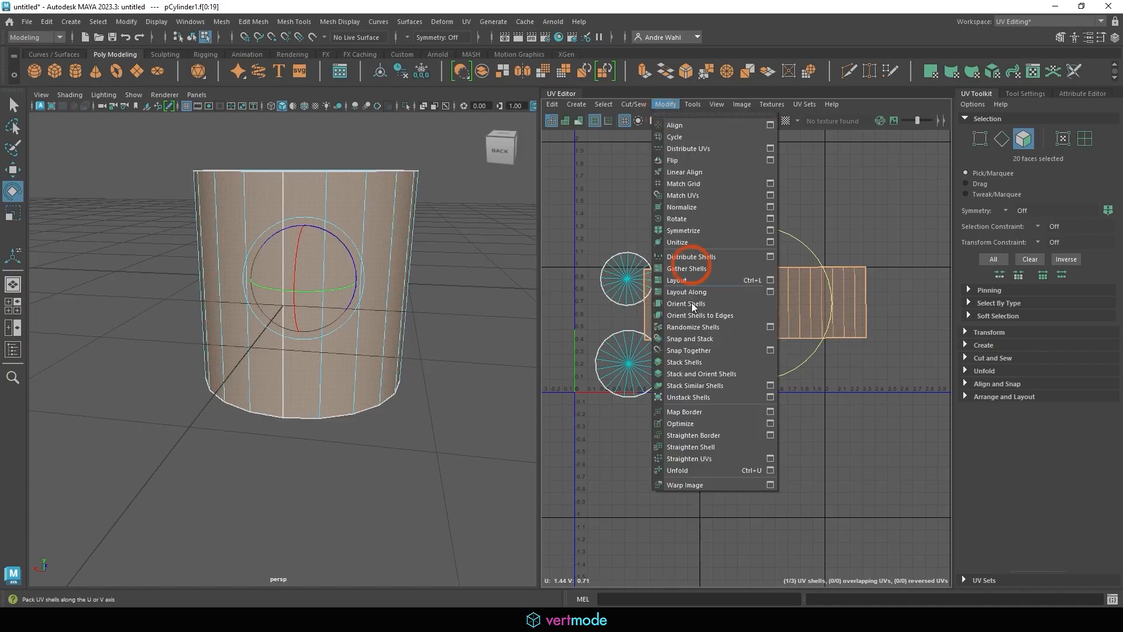
pyautogui.click(696, 448)
pyautogui.click(753, 304)
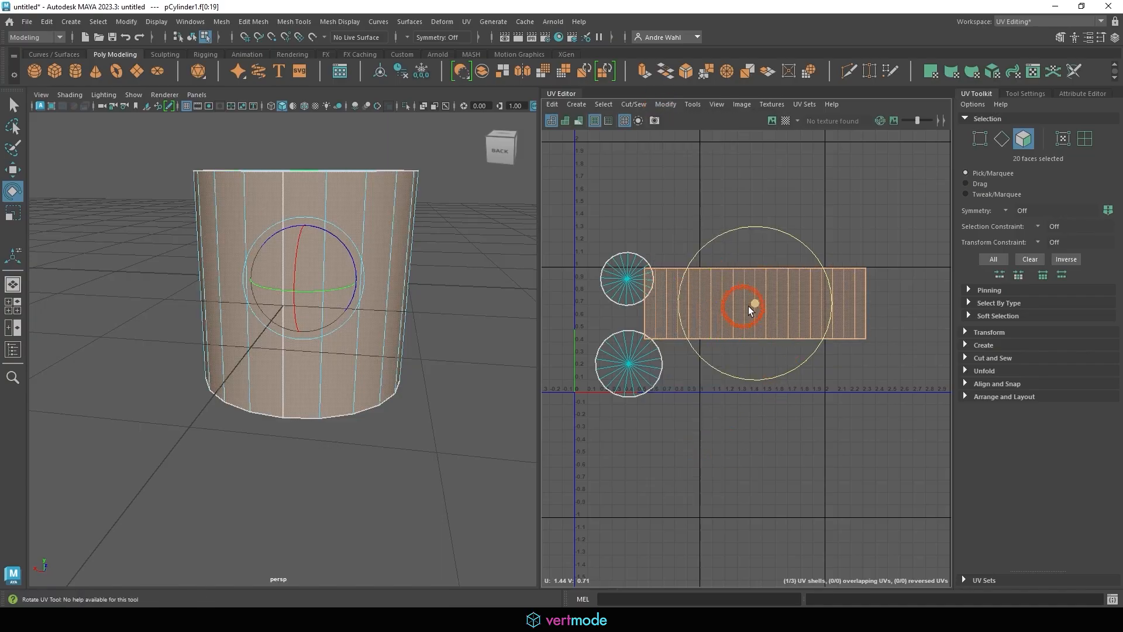
# Lay out all the cylinder's UV shells inside 0–1 space
pyautogui.moveTo(352, 242); pyautogui.dragTo(409, 219, button='right')
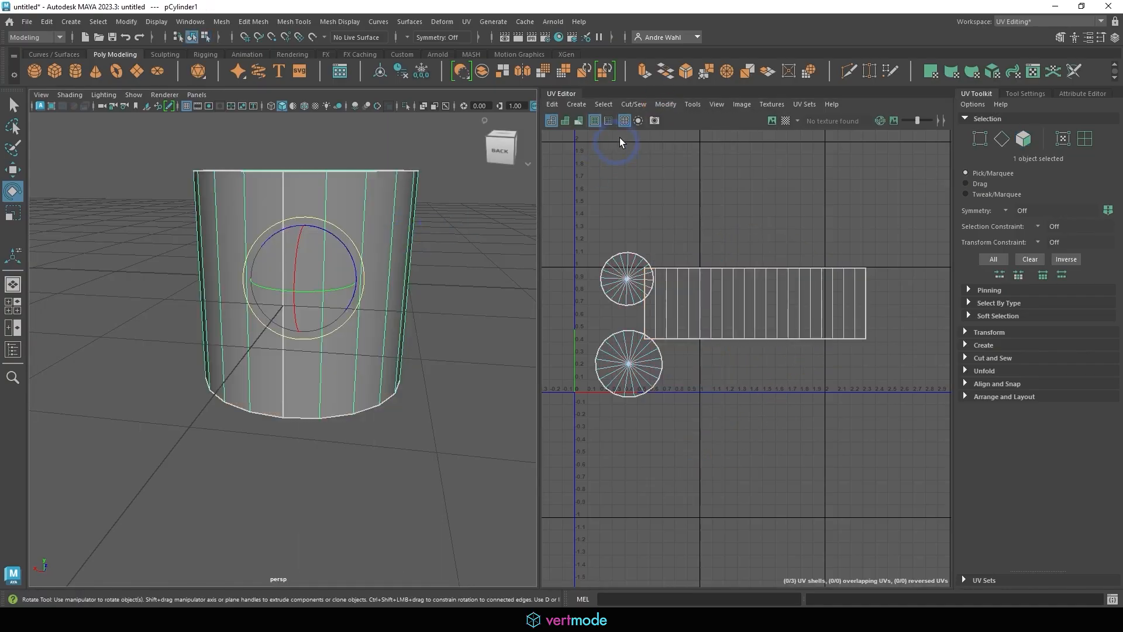
pyautogui.click(665, 105)
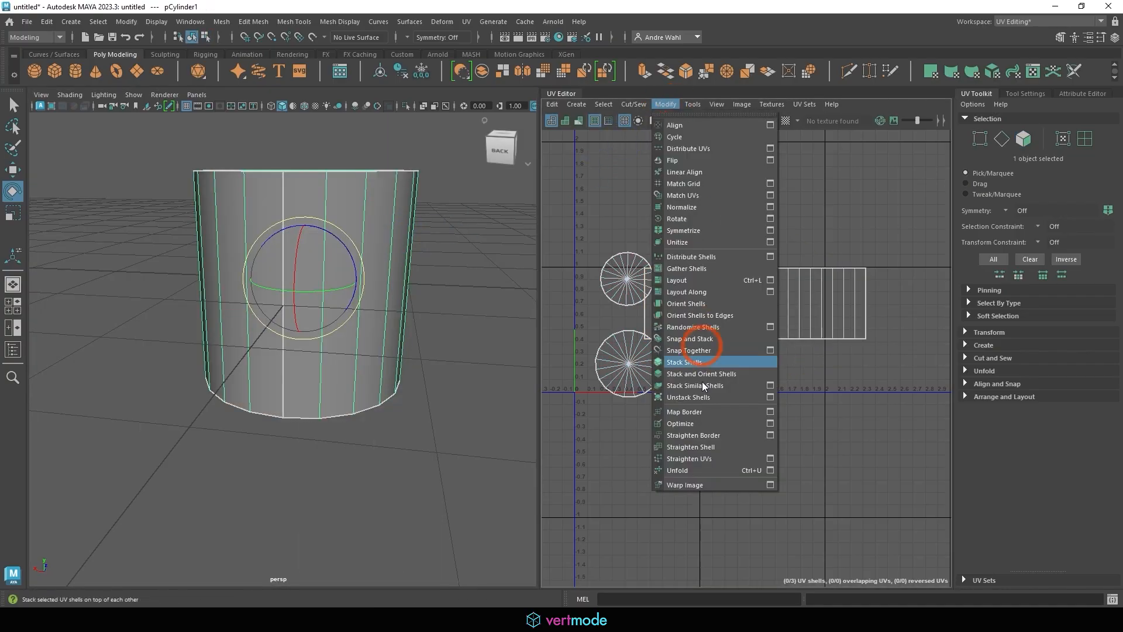
pyautogui.click(686, 279)
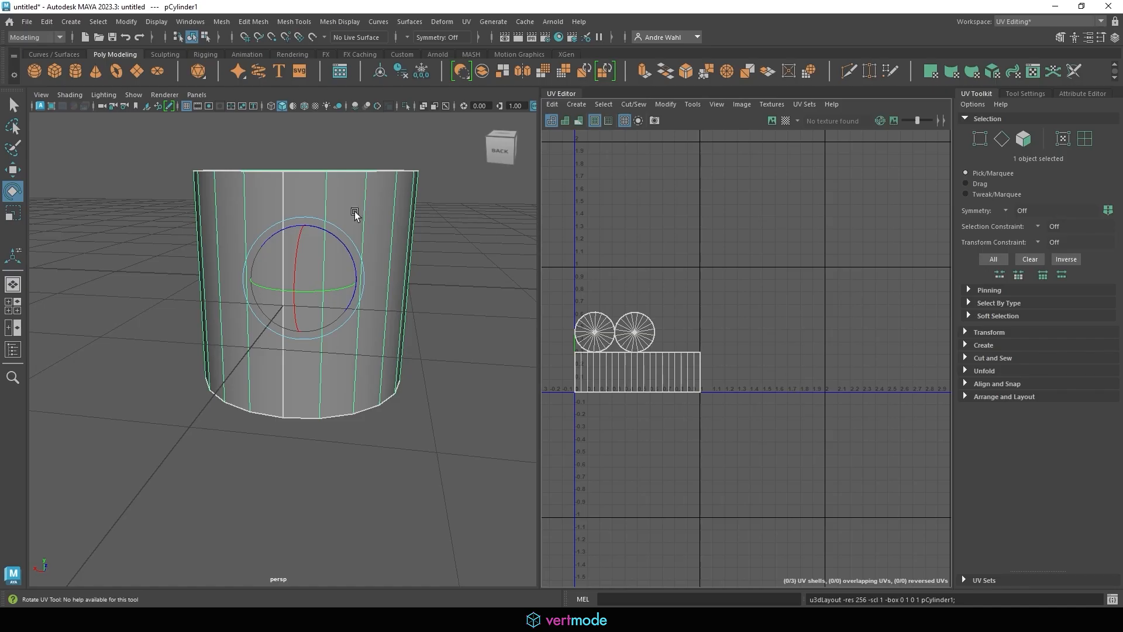
# Unfold the whole cylinder's UVs in Object Mode
pyautogui.click(253, 22)
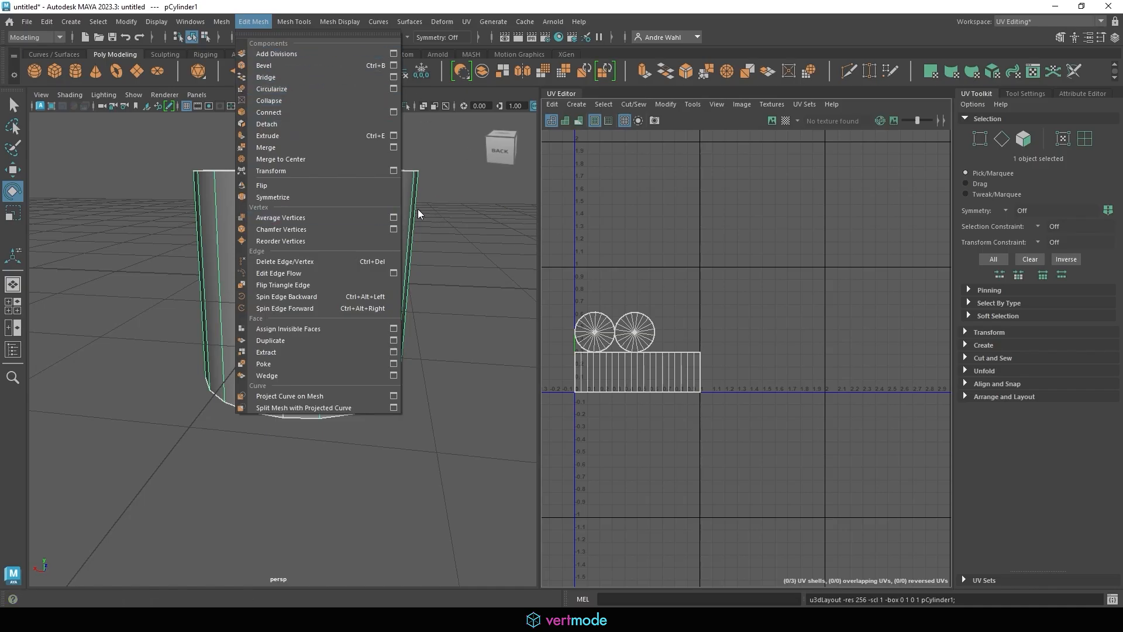
pyautogui.click(296, 197)
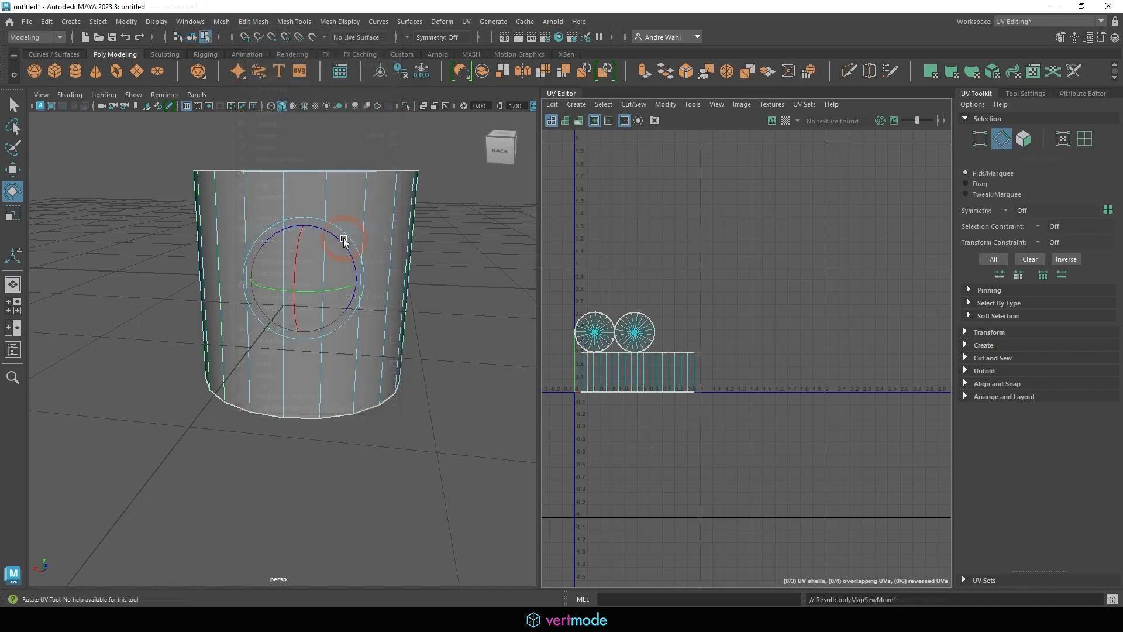
pyautogui.moveTo(343, 237); pyautogui.dragTo(419, 209, button='right')
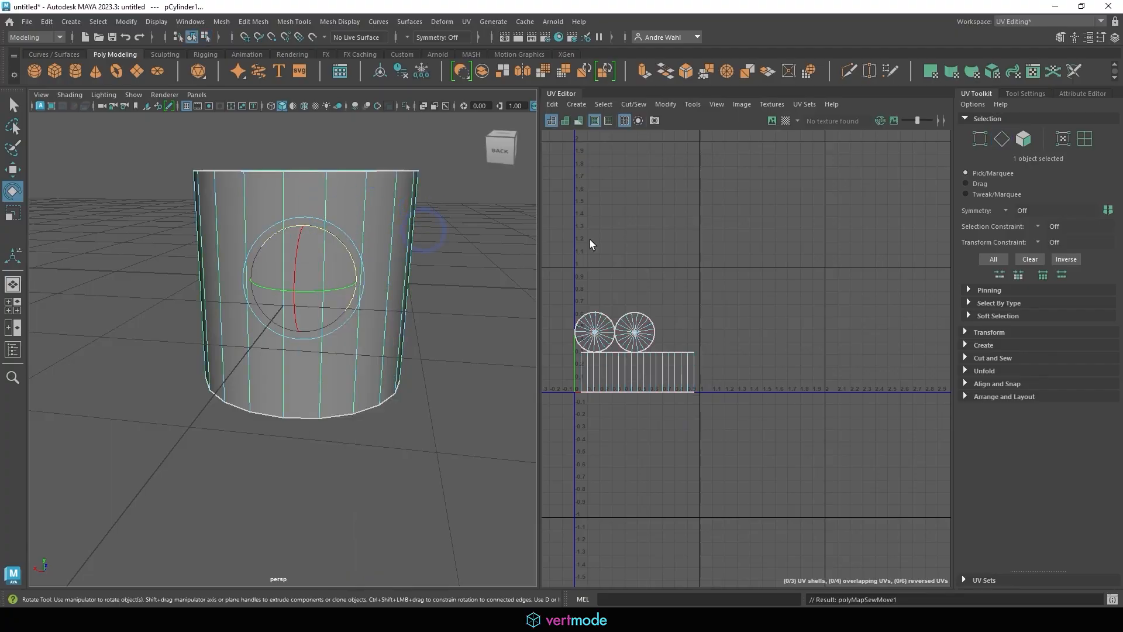
pyautogui.click(665, 107)
pyautogui.click(696, 469)
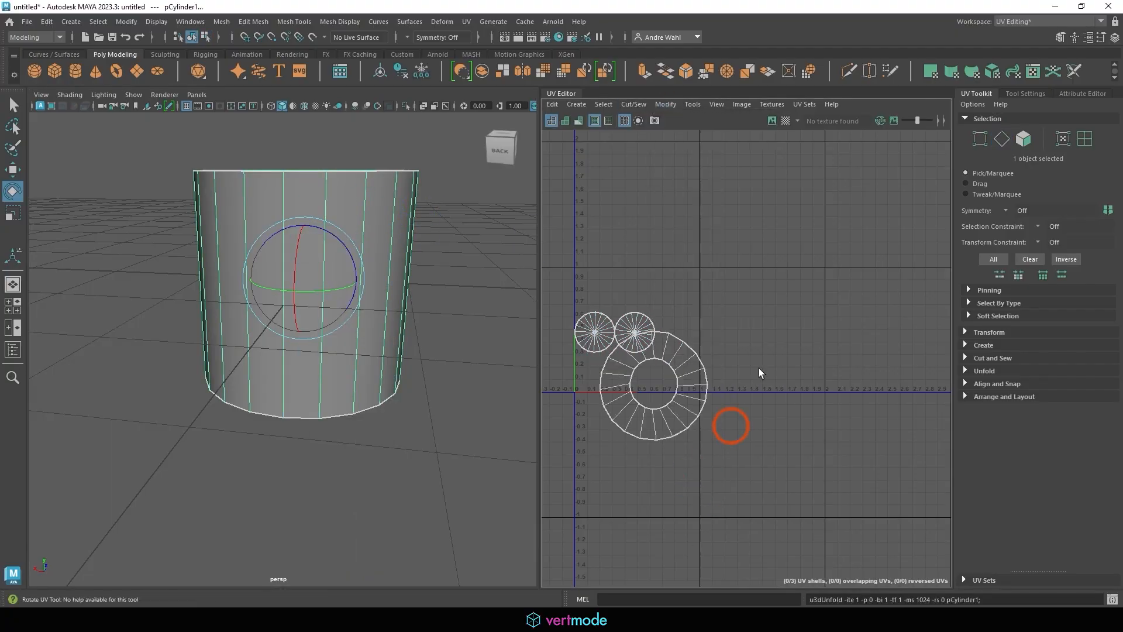
# Move the ring-shaped side shell up and to the right, then reselect it
pyautogui.moveTo(681, 353); pyautogui.dragTo(682, 371, button='right')
pyautogui.doubleClick(682, 370)
pyautogui.press('w')
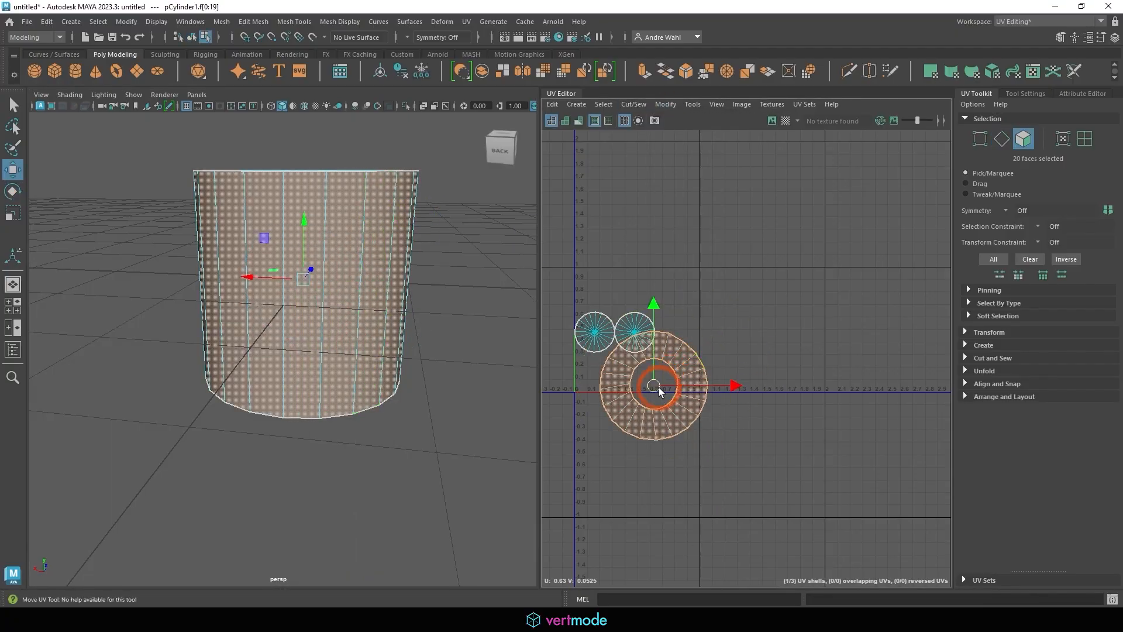
pyautogui.moveTo(656, 387); pyautogui.dragTo(779, 278)
pyautogui.click(632, 242)
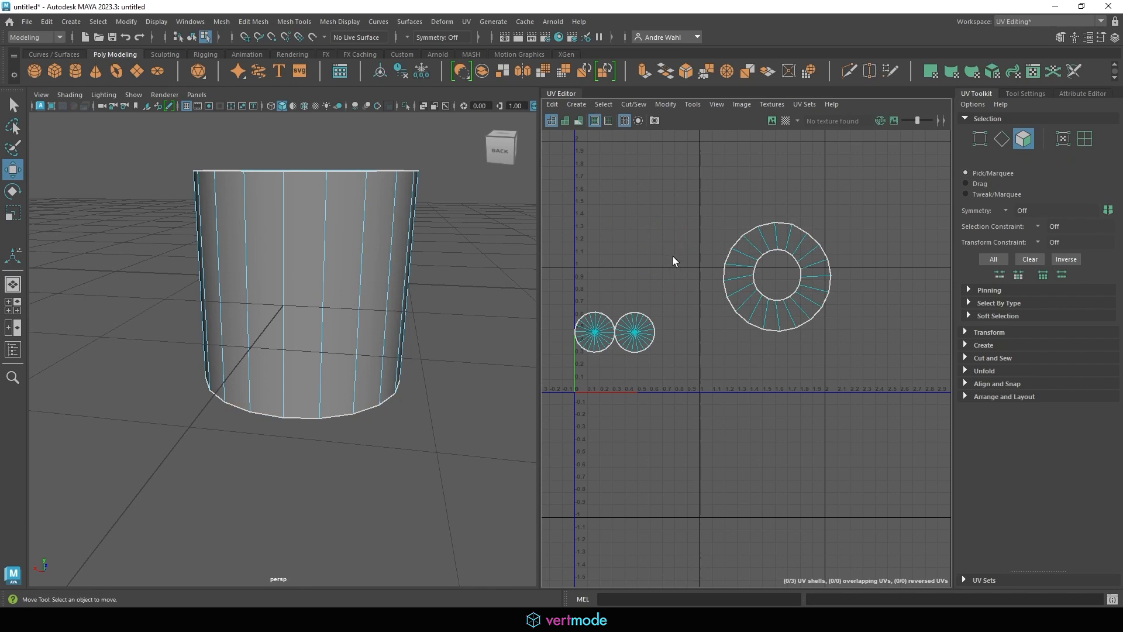
pyautogui.doubleClick(755, 239)
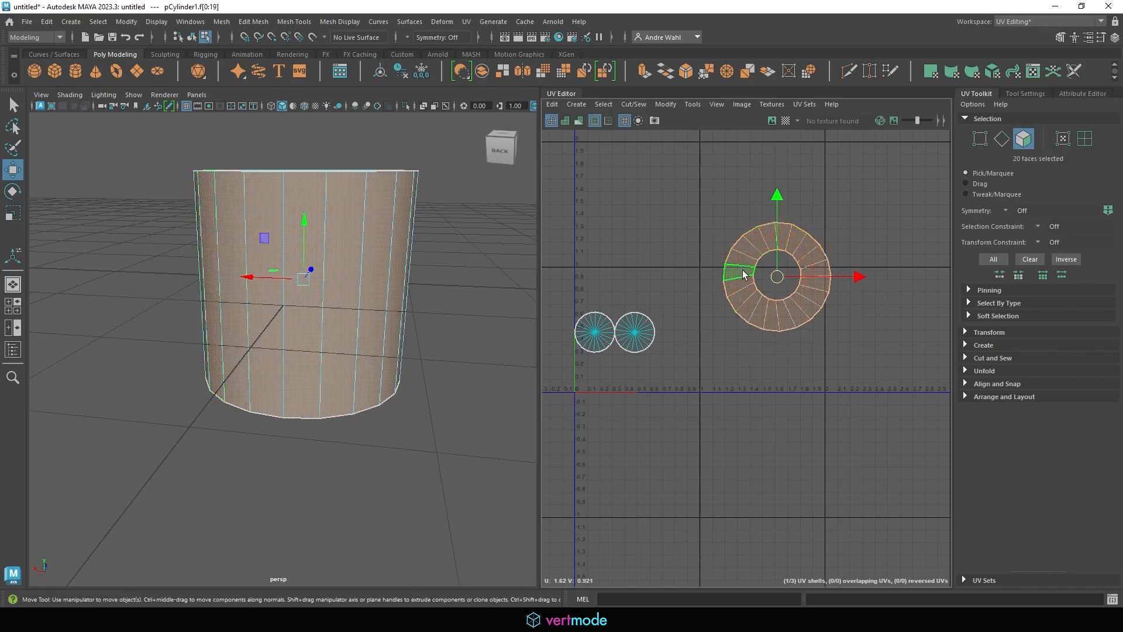
# Project the selected side faces cylindrically into a rectangular strip
pyautogui.click(576, 104)
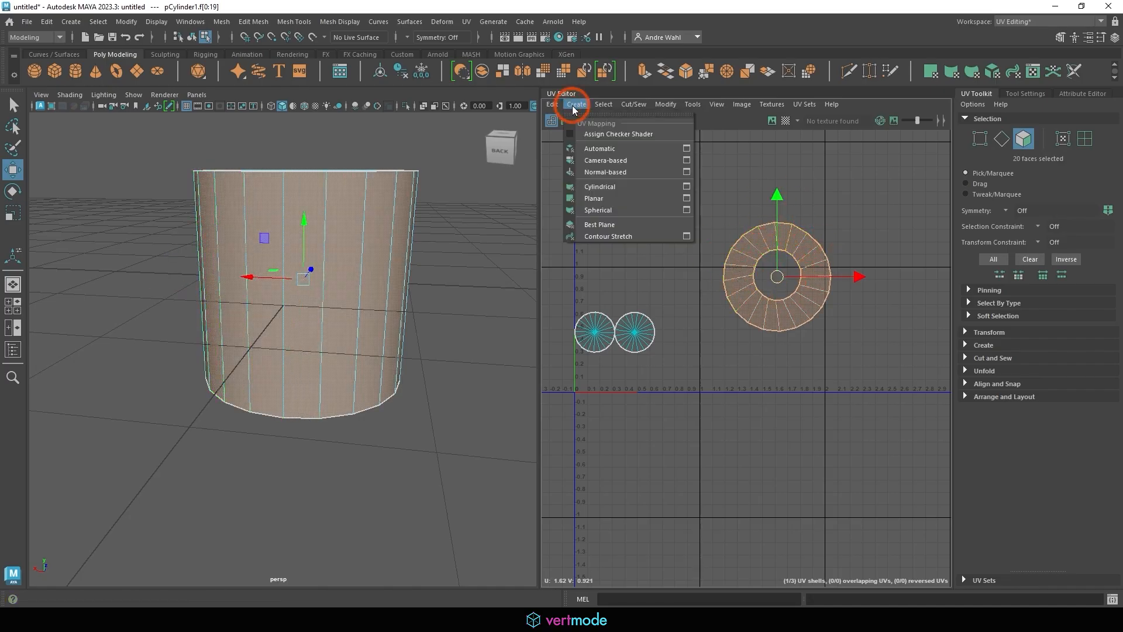
pyautogui.click(620, 187)
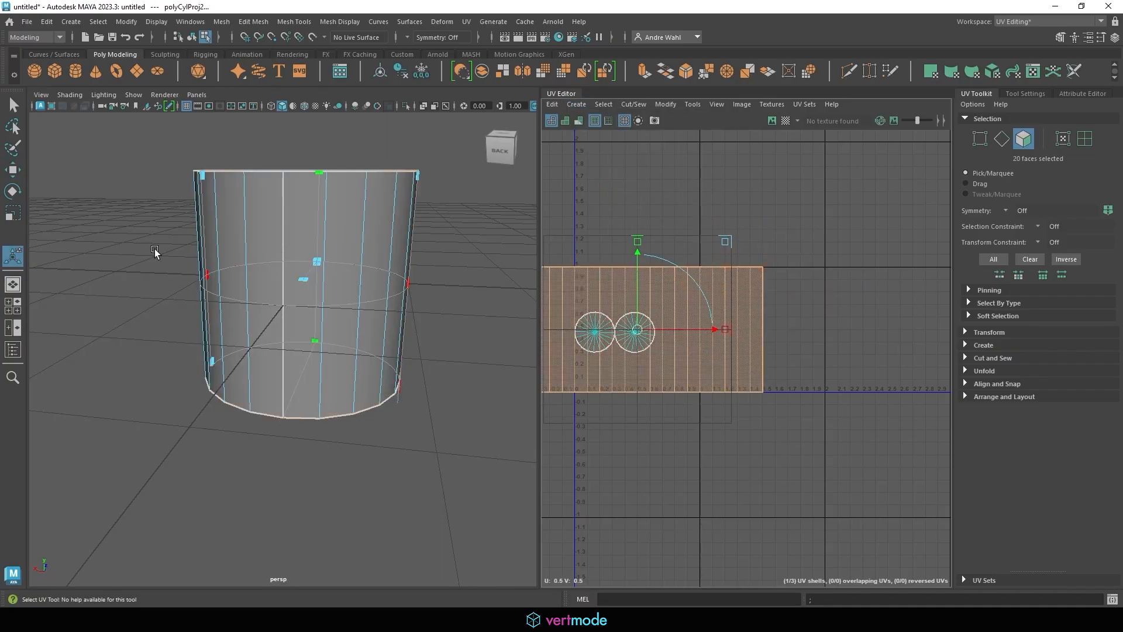
pyautogui.keyDown('alt'); pyautogui.moveTo(214, 211); pyautogui.dragTo(283, 250); pyautogui.keyUp('alt')
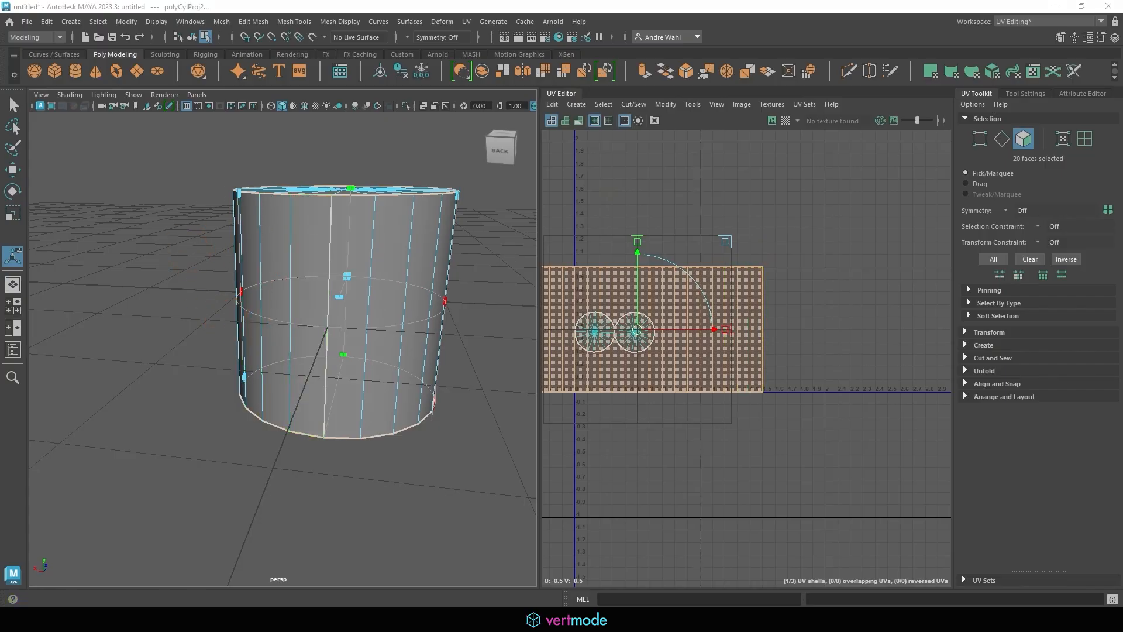
# Turn on the checker tiles display on the cylinder and centre the UV strip
pyautogui.click(786, 121)
pyautogui.click(785, 121)
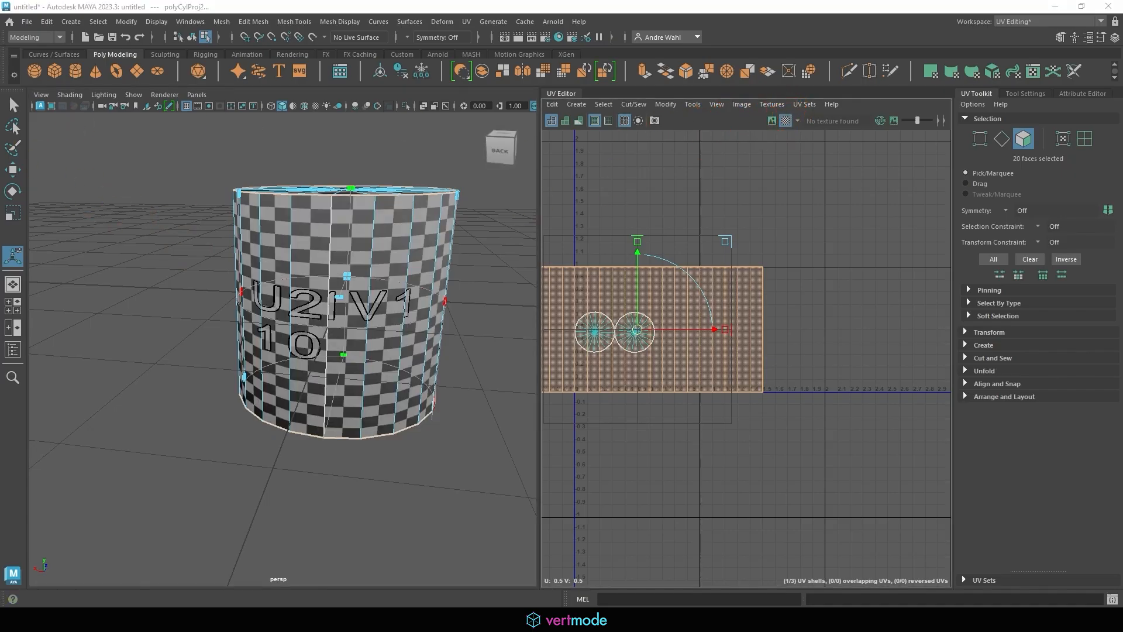
pyautogui.moveTo(401, 224); pyautogui.dragTo(401, 242)
pyautogui.keyDown('alt'); pyautogui.moveTo(682, 292); pyautogui.dragTo(745, 278, button='middle'); pyautogui.keyUp('alt')
# Stretch the side strip wider along U and unfold it twice to even the checkers
pyautogui.press('r')
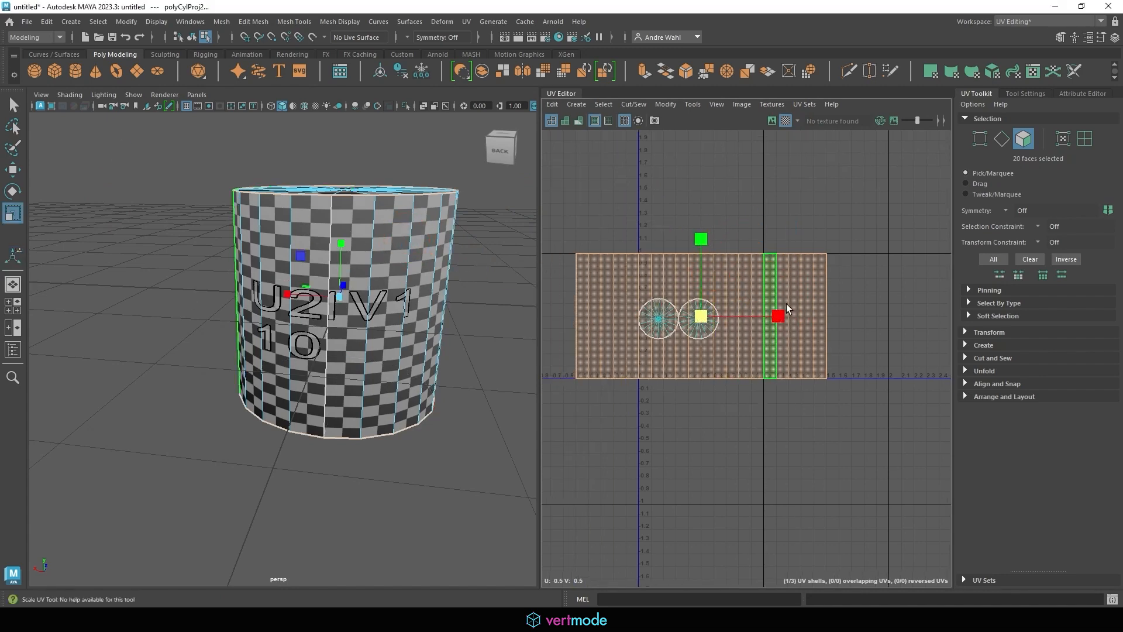
pyautogui.moveTo(781, 315); pyautogui.dragTo(806, 318)
pyautogui.click(665, 104)
pyautogui.click(697, 467)
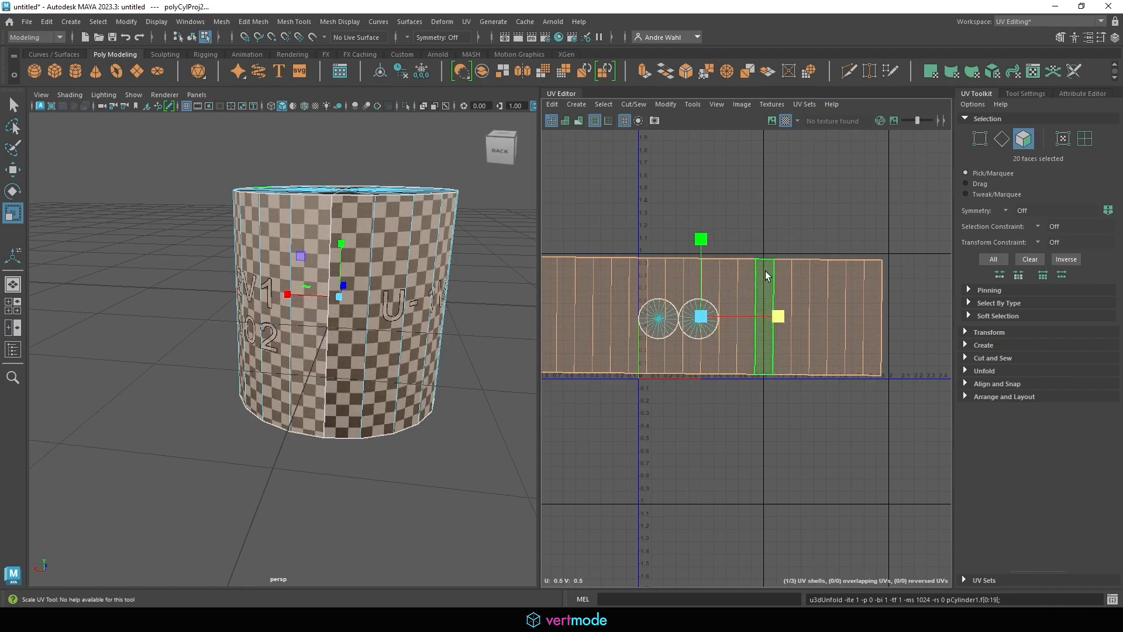
pyautogui.click(666, 104)
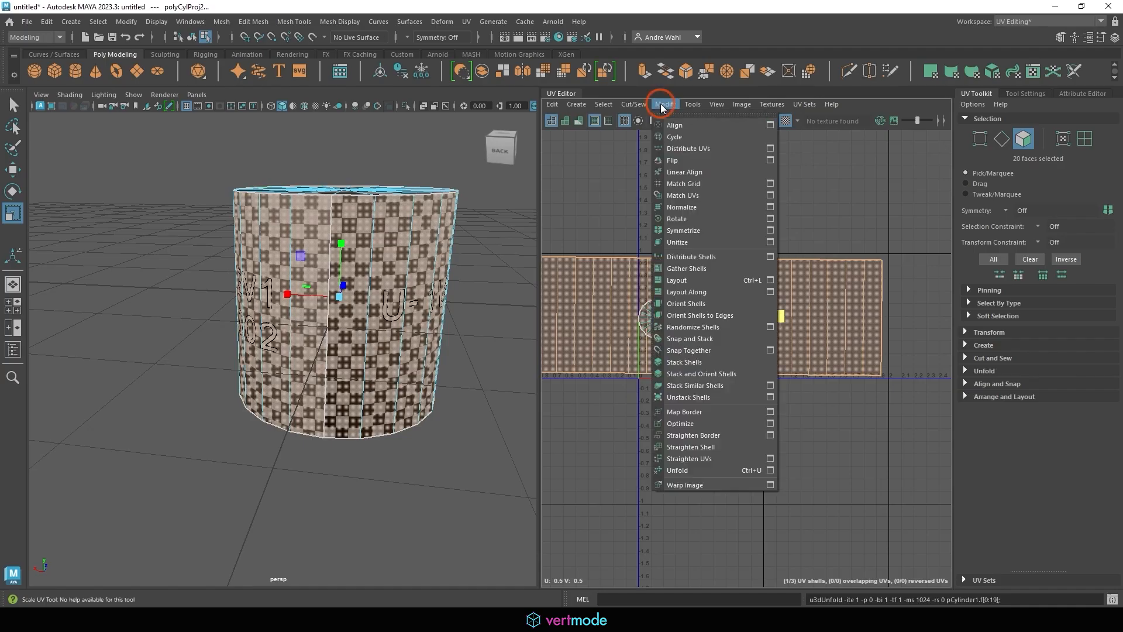
pyautogui.click(694, 462)
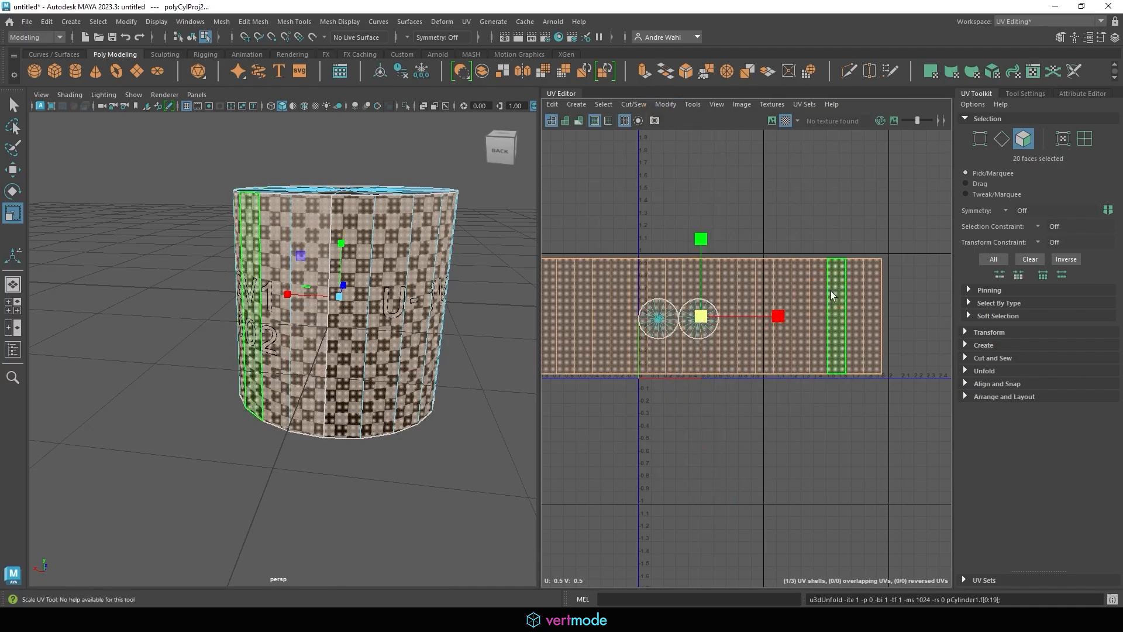
# Lay out all the cylinder's UV shells within 0–1 from Object Mode
pyautogui.moveTo(374, 215); pyautogui.dragTo(466, 208, button='right')
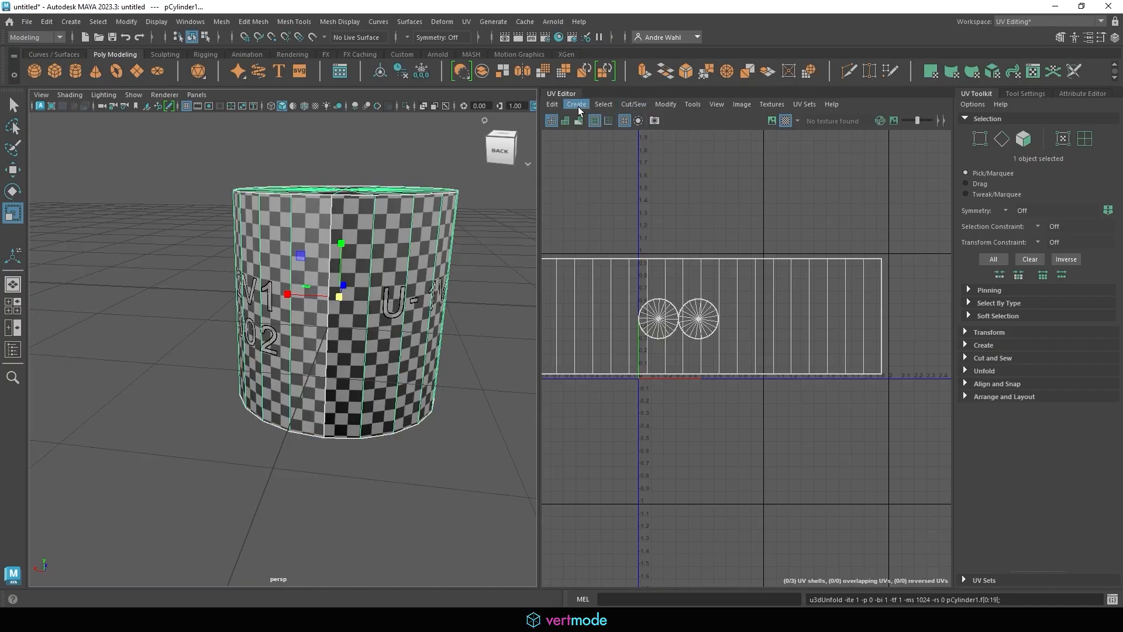
pyautogui.click(665, 104)
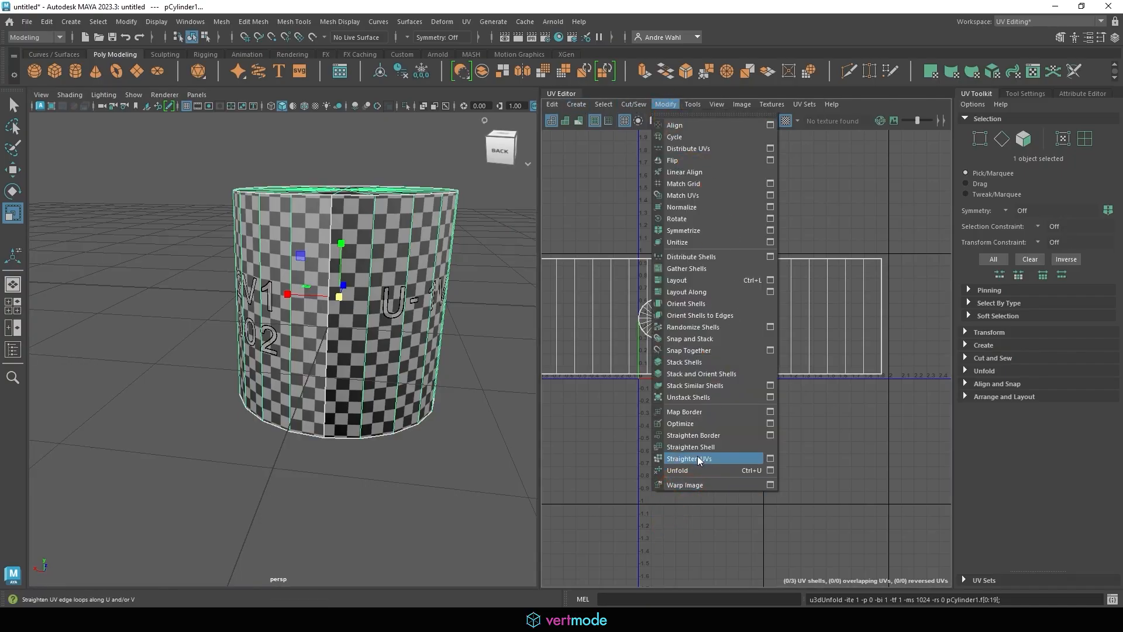
pyautogui.click(736, 281)
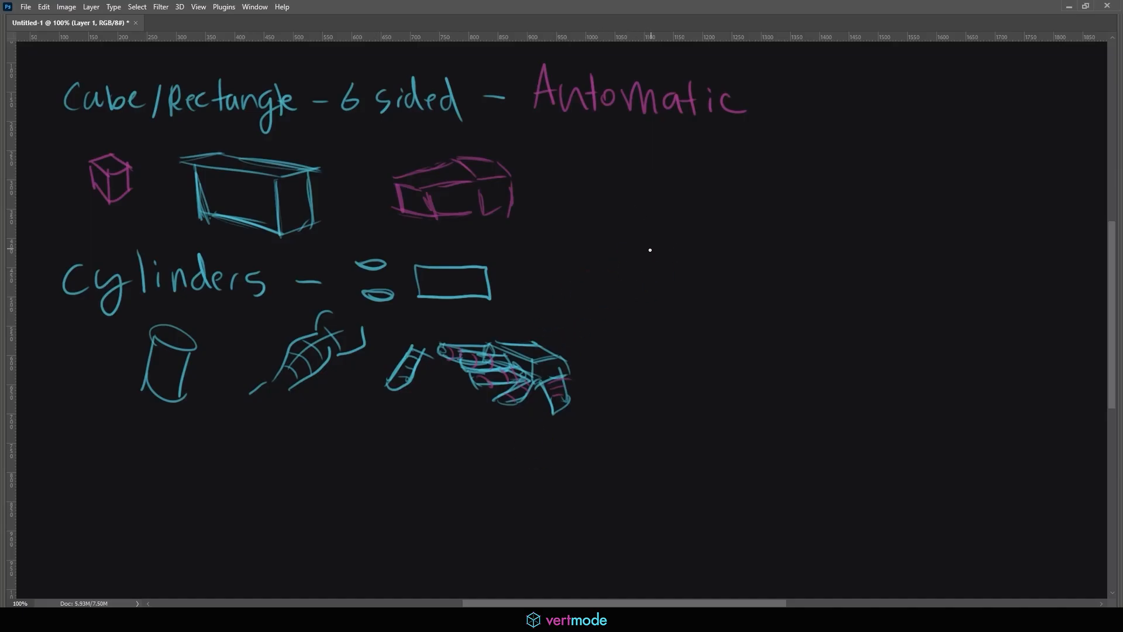
# Write 'method 1' and 'camera based', and sketch a cylinder with a cut line
pyautogui.moveTo(650, 250)
pyautogui.mouseDown()
pyautogui.moveTo(665, 266)
pyautogui.moveTo(747, 244)
pyautogui.moveTo(754, 271)
pyautogui.mouseUp()
pyautogui.moveTo(776, 242); pyautogui.dragTo(775, 257)
pyautogui.click(777, 273)
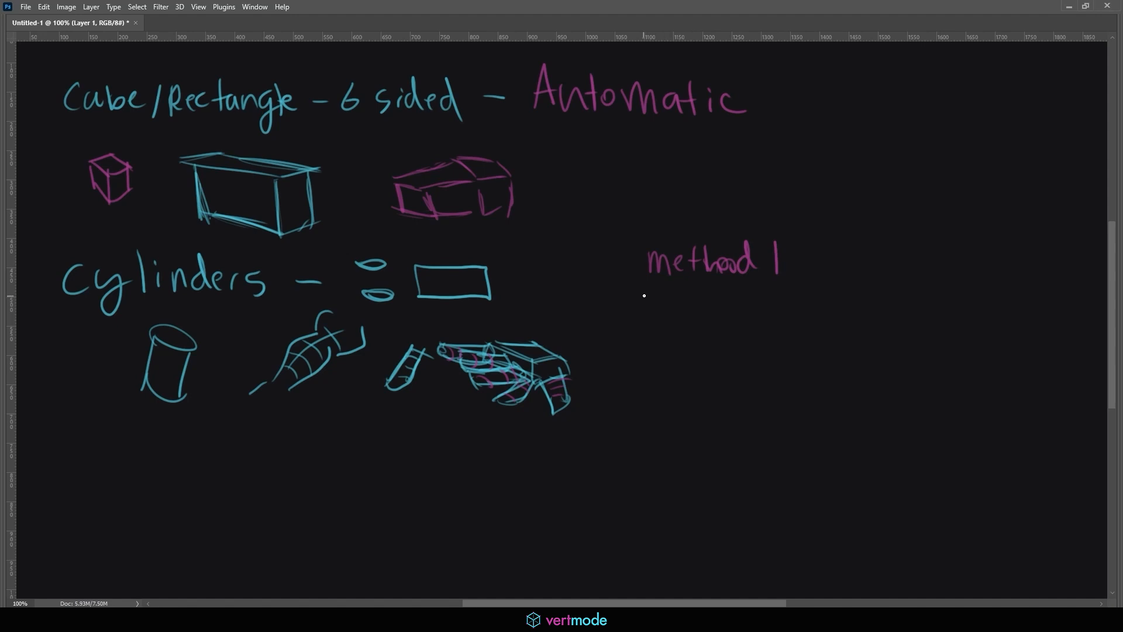
pyautogui.moveTo(673, 294)
pyautogui.mouseDown()
pyautogui.moveTo(835, 303)
pyautogui.moveTo(843, 317)
pyautogui.mouseUp()
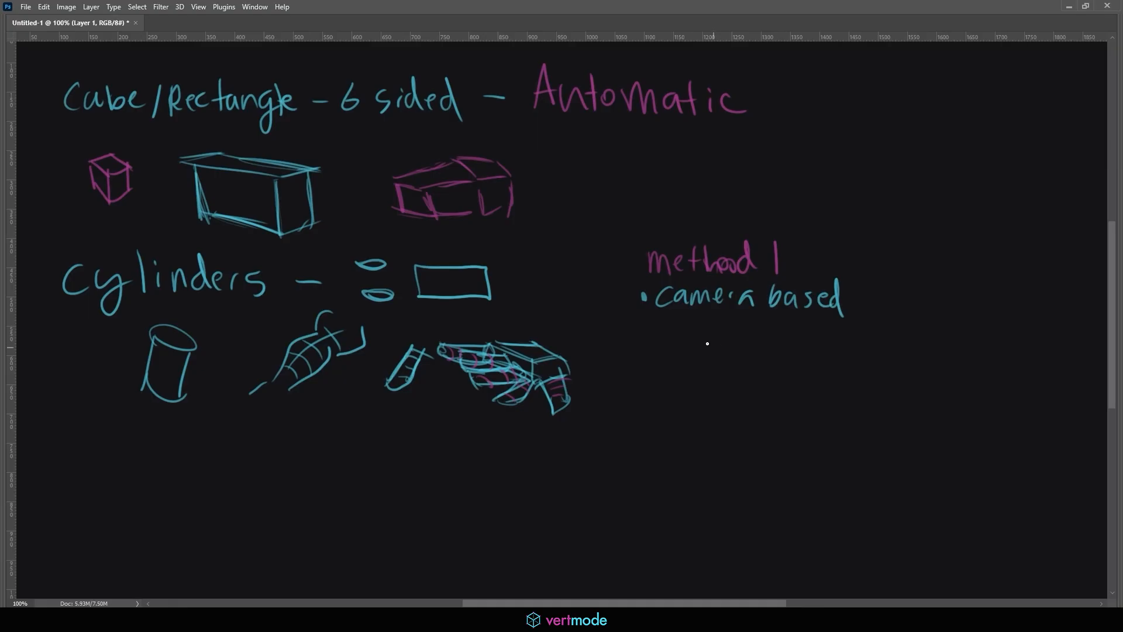
pyautogui.moveTo(707, 343)
pyautogui.mouseDown()
pyautogui.moveTo(709, 375)
pyautogui.moveTo(732, 366)
pyautogui.moveTo(721, 349)
pyautogui.moveTo(724, 378)
pyautogui.moveTo(750, 385)
pyautogui.mouseUp()
pyautogui.moveTo(714, 349); pyautogui.dragTo(715, 377)
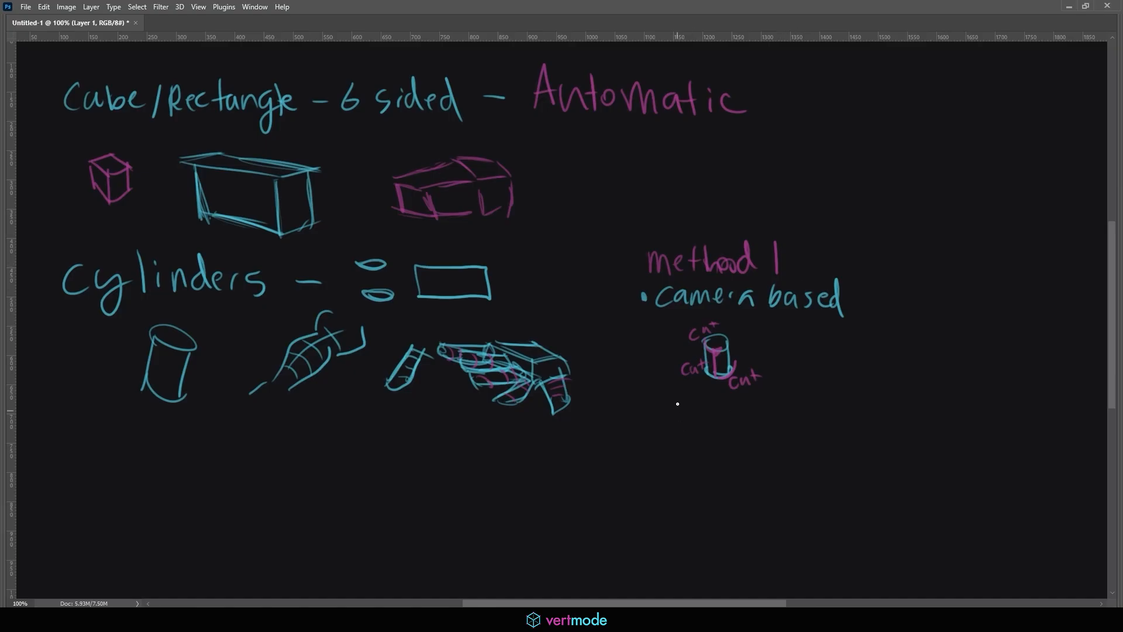
# Write 'unfold' beside circle and rectangle shell sketches, then start the 'method 2' heading
pyautogui.moveTo(656, 405)
pyautogui.mouseDown()
pyautogui.moveTo(689, 407)
pyautogui.moveTo(705, 389)
pyautogui.moveTo(758, 416)
pyautogui.mouseUp()
pyautogui.moveTo(786, 338)
pyautogui.mouseDown()
pyautogui.moveTo(841, 401)
pyautogui.moveTo(787, 386)
pyautogui.moveTo(797, 403)
pyautogui.mouseUp()
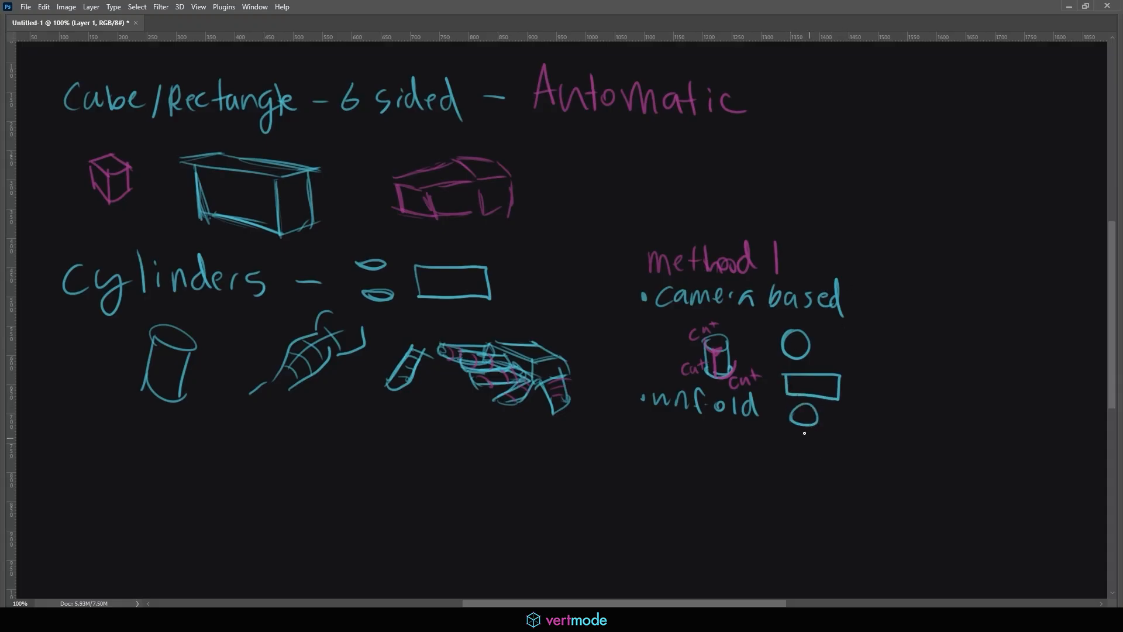
pyautogui.moveTo(937, 253)
pyautogui.mouseDown()
pyautogui.moveTo(1016, 255)
pyautogui.moveTo(1043, 234)
pyautogui.moveTo(1072, 260)
pyautogui.mouseUp()
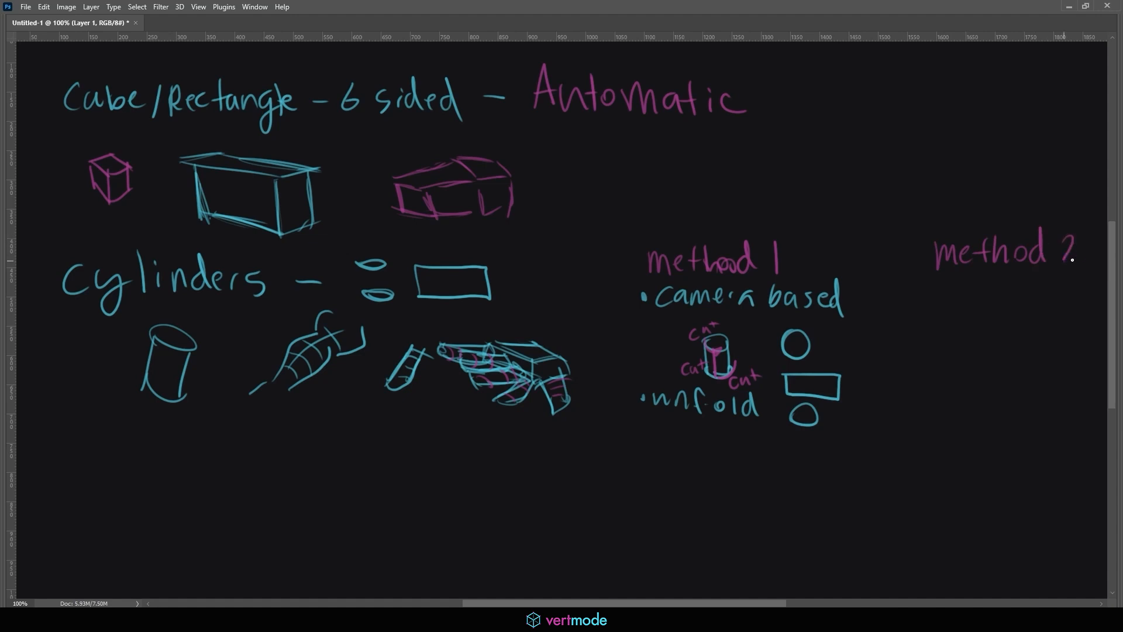
# Write 'camera' and bulleted 'unfold' under method 2, with seamed cylinder, circle sketches and check mark
pyautogui.moveTo(924, 296); pyautogui.dragTo(1043, 300)
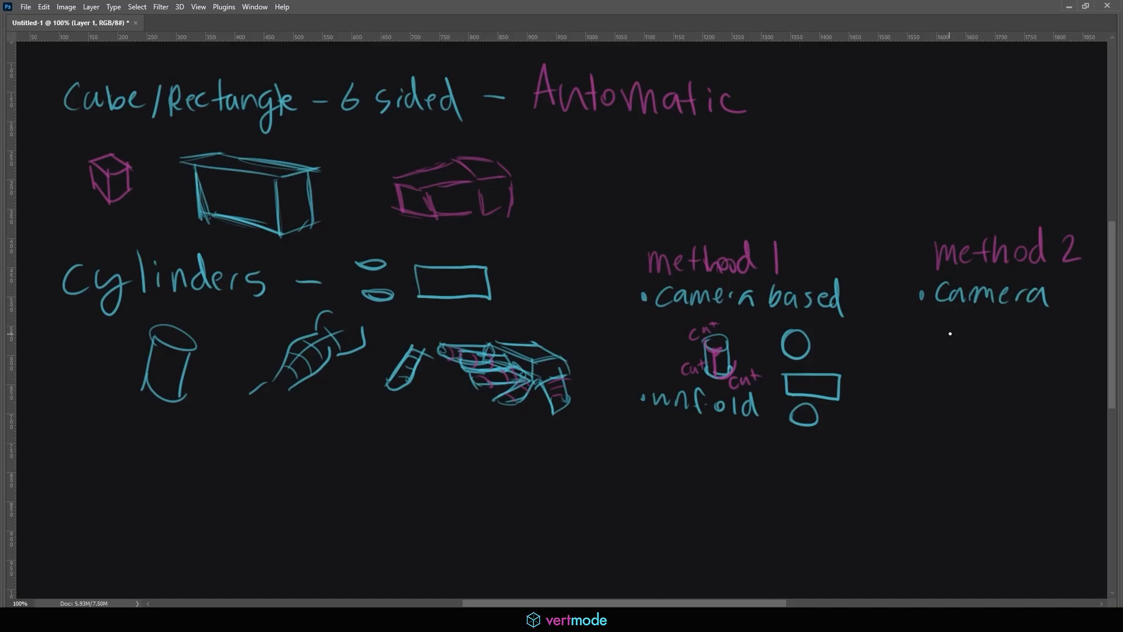
pyautogui.moveTo(950, 334)
pyautogui.mouseDown()
pyautogui.moveTo(960, 344)
pyautogui.moveTo(946, 332)
pyautogui.moveTo(945, 369)
pyautogui.moveTo(969, 367)
pyautogui.moveTo(949, 367)
pyautogui.moveTo(969, 339)
pyautogui.moveTo(945, 371)
pyautogui.mouseUp()
pyautogui.moveTo(960, 347)
pyautogui.mouseDown()
pyautogui.moveTo(960, 377)
pyautogui.moveTo(933, 408)
pyautogui.moveTo(955, 409)
pyautogui.moveTo(966, 393)
pyautogui.moveTo(981, 406)
pyautogui.mouseUp()
pyautogui.click(909, 391)
pyautogui.moveTo(994, 387)
pyautogui.mouseDown()
pyautogui.moveTo(996, 408)
pyautogui.moveTo(1011, 379)
pyautogui.mouseUp()
pyautogui.moveTo(949, 426)
pyautogui.mouseDown()
pyautogui.moveTo(938, 436)
pyautogui.moveTo(946, 426)
pyautogui.moveTo(1011, 456)
pyautogui.moveTo(964, 456)
pyautogui.mouseUp()
pyautogui.moveTo(1030, 436); pyautogui.dragTo(1028, 450)
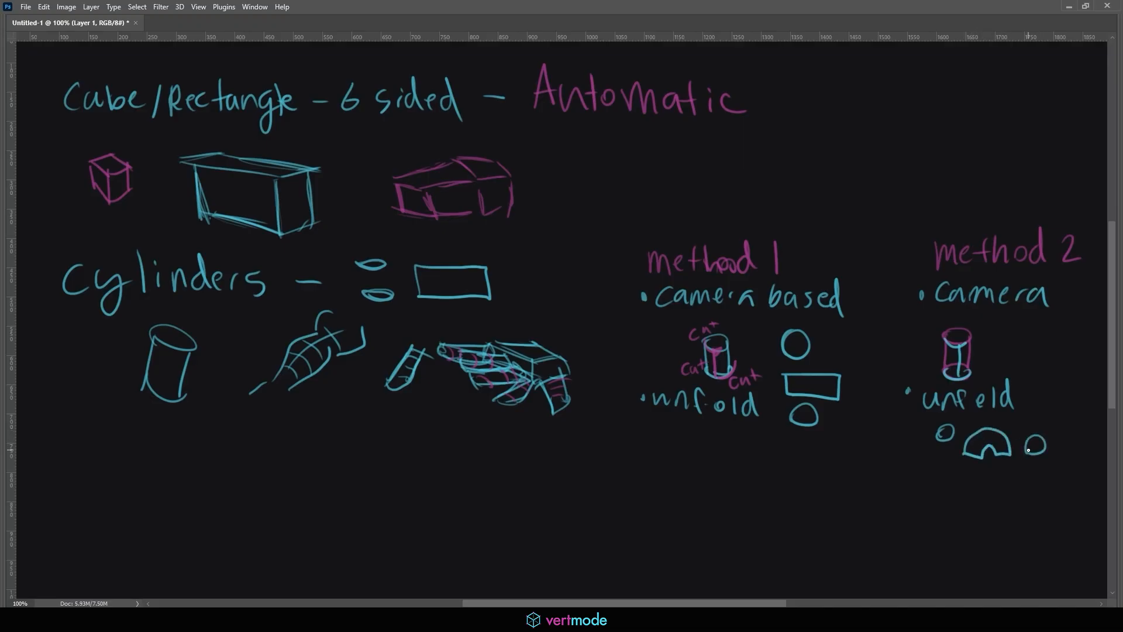
pyautogui.click(910, 391)
pyautogui.moveTo(1017, 433); pyautogui.dragTo(1045, 412)
pyautogui.click(1045, 417)
# Add notes 'select mid' and 'Cylindrical projection', switching to the magenta brush
pyautogui.moveTo(905, 474); pyautogui.dragTo(946, 486)
pyautogui.moveTo(953, 470)
pyautogui.mouseDown()
pyautogui.moveTo(951, 487)
pyautogui.moveTo(969, 485)
pyautogui.mouseUp()
pyautogui.moveTo(984, 467)
pyautogui.mouseDown()
pyautogui.moveTo(983, 487)
pyautogui.moveTo(998, 477)
pyautogui.moveTo(1030, 509)
pyautogui.moveTo(992, 508)
pyautogui.moveTo(1016, 489)
pyautogui.moveTo(1026, 502)
pyautogui.mouseUp()
pyautogui.press('x')
pyautogui.moveTo(923, 515)
pyautogui.mouseDown()
pyautogui.moveTo(966, 516)
pyautogui.moveTo(940, 548)
pyautogui.moveTo(955, 556)
pyautogui.moveTo(1041, 547)
pyautogui.mouseUp()
pyautogui.click(905, 539)
pyautogui.moveTo(1052, 535)
pyautogui.mouseDown()
pyautogui.moveTo(1046, 546)
pyautogui.moveTo(1072, 546)
pyautogui.mouseUp()
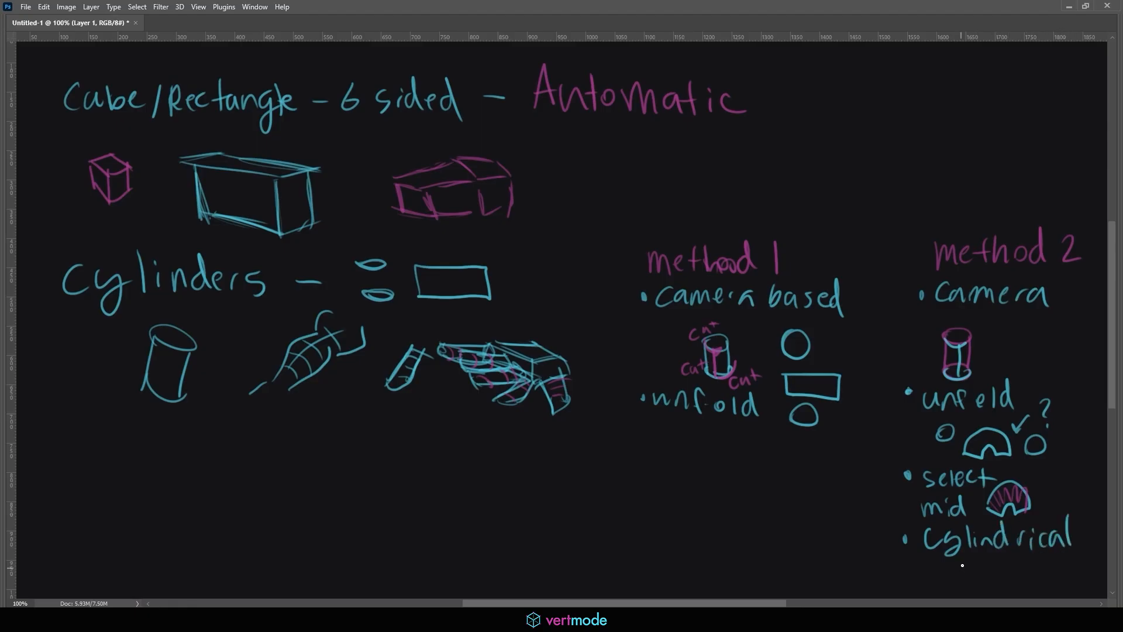
pyautogui.moveTo(964, 562); pyautogui.dragTo(966, 587)
pyautogui.moveTo(967, 563)
pyautogui.mouseDown()
pyautogui.moveTo(975, 574)
pyautogui.moveTo(990, 566)
pyautogui.mouseUp()
pyautogui.moveTo(1002, 567)
pyautogui.mouseDown()
pyautogui.moveTo(1011, 584)
pyautogui.moveTo(1046, 576)
pyautogui.mouseUp()
pyautogui.moveTo(1040, 567); pyautogui.dragTo(1063, 576)
pyautogui.moveTo(1074, 563); pyautogui.dragTo(1107, 577)
# Hide the notes layer and create a new empty Layer 2 on a clear canvas
pyautogui.press('Tab')
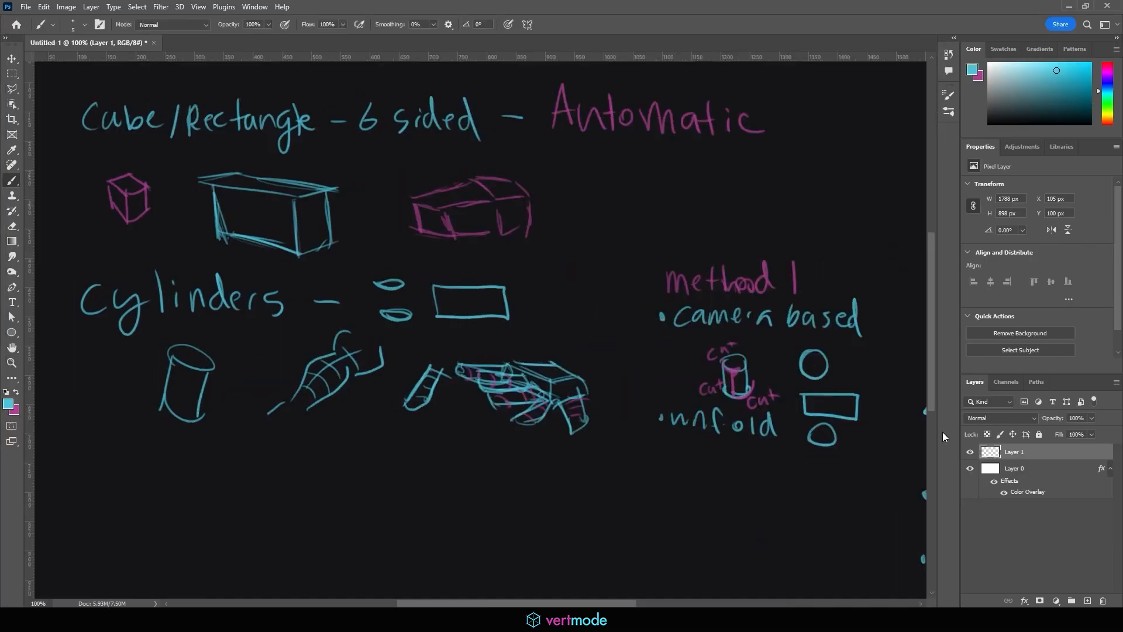
pyautogui.click(970, 451)
pyautogui.click(1088, 601)
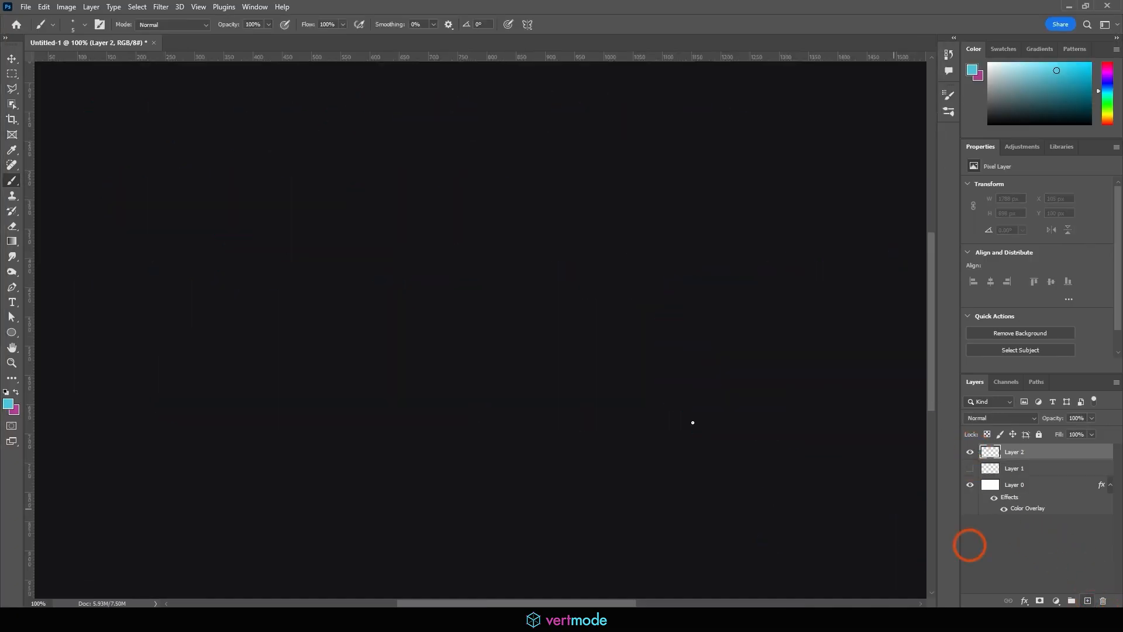
pyautogui.press('Tab')
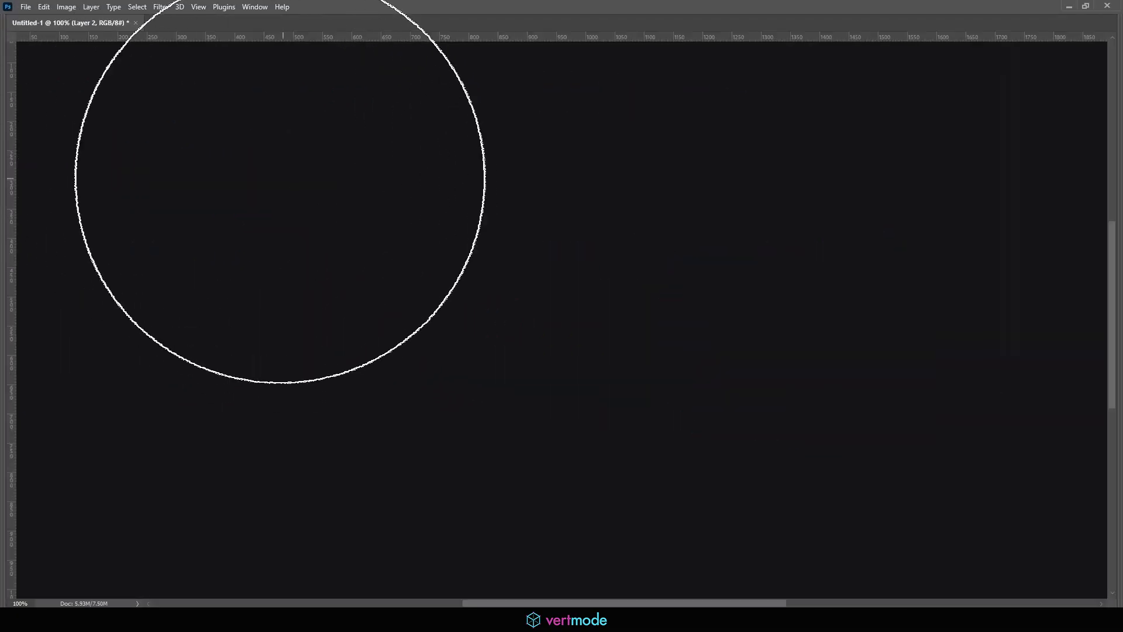
# With a smaller brush, handwrite the heading 'Sphere' and doodle a ball beside it
pyautogui.press('b')
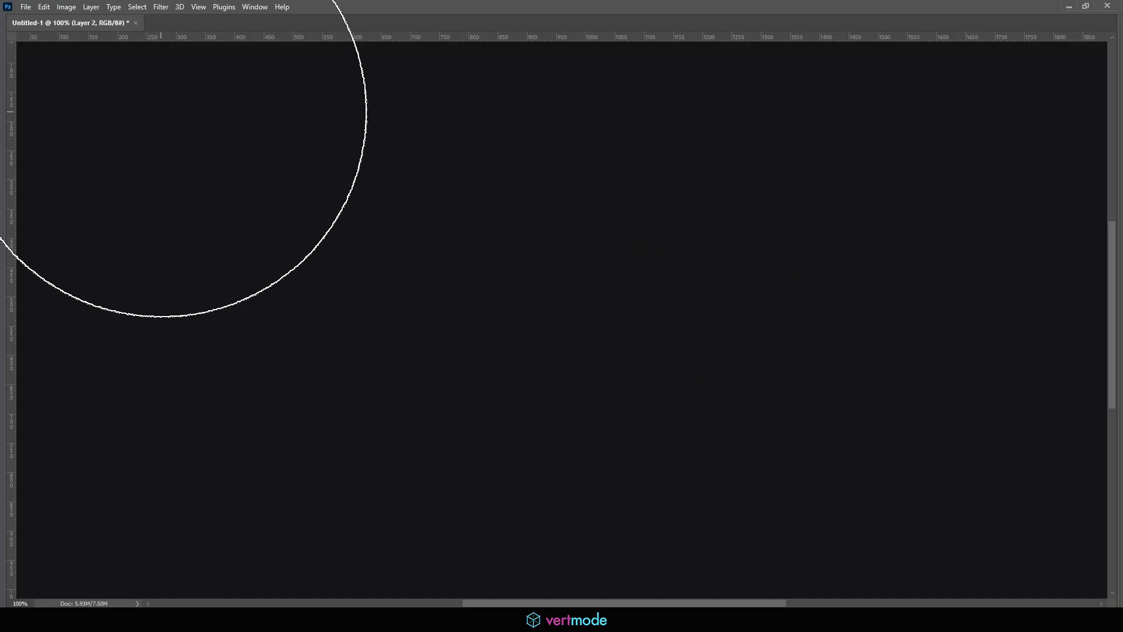
pyautogui.moveTo(129, 73)
pyautogui.mouseDown()
pyautogui.moveTo(135, 106)
pyautogui.moveTo(155, 112)
pyautogui.mouseUp()
pyautogui.moveTo(179, 75); pyautogui.dragTo(199, 120)
pyautogui.moveTo(209, 101); pyautogui.dragTo(223, 115)
pyautogui.moveTo(228, 117)
pyautogui.mouseDown()
pyautogui.moveTo(239, 96)
pyautogui.moveTo(268, 110)
pyautogui.mouseUp()
pyautogui.moveTo(351, 67)
pyautogui.mouseDown()
pyautogui.moveTo(364, 117)
pyautogui.moveTo(360, 96)
pyautogui.moveTo(322, 117)
pyautogui.moveTo(334, 116)
pyautogui.moveTo(316, 100)
pyautogui.moveTo(334, 86)
pyautogui.mouseUp()
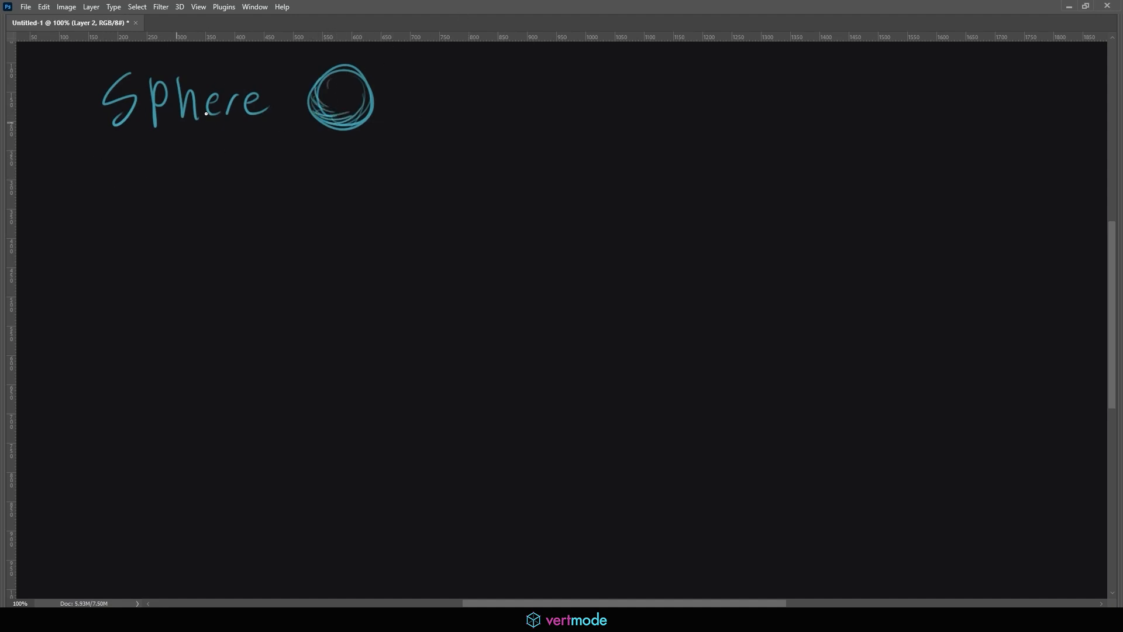
# Sketch an eye below the heading and a hatched magenta circle next to it
pyautogui.moveTo(70, 178)
pyautogui.mouseDown()
pyautogui.moveTo(107, 158)
pyautogui.moveTo(58, 185)
pyautogui.moveTo(100, 210)
pyautogui.moveTo(100, 184)
pyautogui.mouseUp()
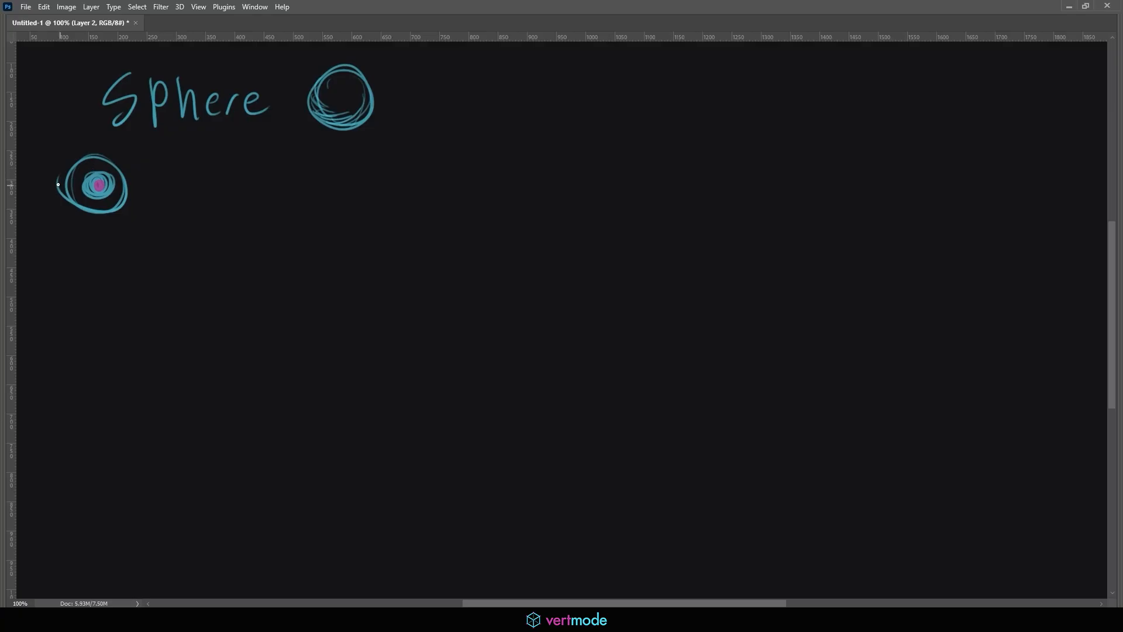
pyautogui.moveTo(58, 185)
pyautogui.mouseDown()
pyautogui.moveTo(96, 161)
pyautogui.moveTo(142, 183)
pyautogui.moveTo(108, 214)
pyautogui.moveTo(147, 196)
pyautogui.moveTo(77, 202)
pyautogui.mouseUp()
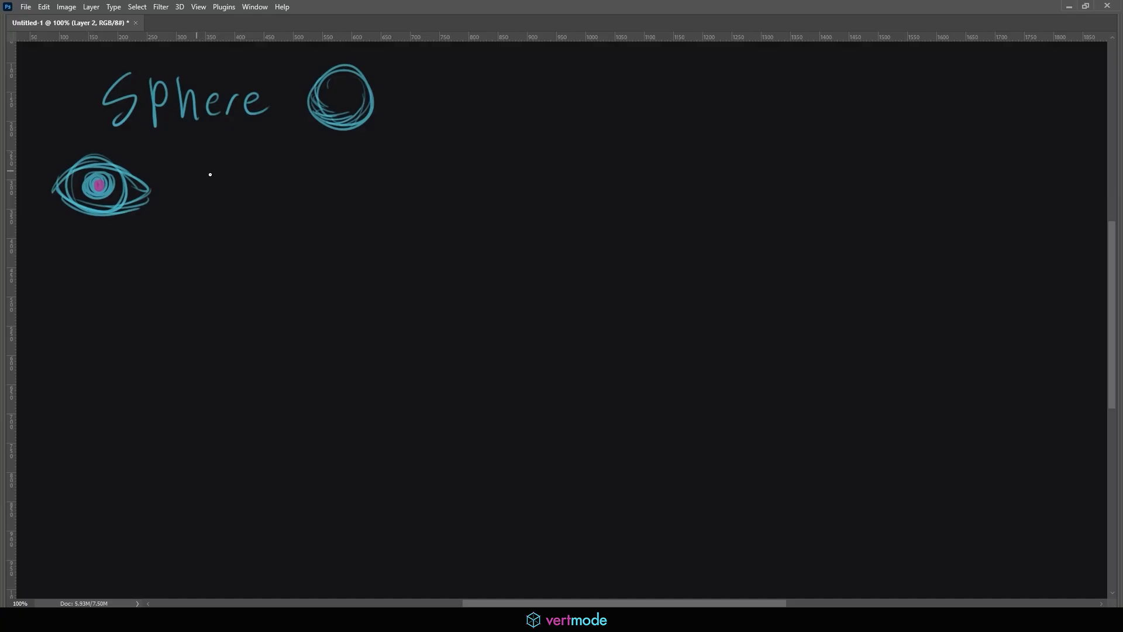
pyautogui.moveTo(179, 189)
pyautogui.mouseDown()
pyautogui.moveTo(209, 153)
pyautogui.moveTo(219, 205)
pyautogui.moveTo(237, 204)
pyautogui.mouseUp()
pyautogui.moveTo(196, 169)
pyautogui.mouseDown()
pyautogui.moveTo(193, 191)
pyautogui.moveTo(202, 166)
pyautogui.moveTo(221, 203)
pyautogui.moveTo(241, 193)
pyautogui.moveTo(202, 201)
pyautogui.moveTo(199, 176)
pyautogui.moveTo(199, 205)
pyautogui.moveTo(193, 177)
pyautogui.moveTo(199, 196)
pyautogui.moveTo(209, 157)
pyautogui.moveTo(204, 167)
pyautogui.moveTo(225, 161)
pyautogui.moveTo(215, 156)
pyautogui.moveTo(233, 199)
pyautogui.moveTo(243, 174)
pyautogui.moveTo(232, 203)
pyautogui.mouseUp()
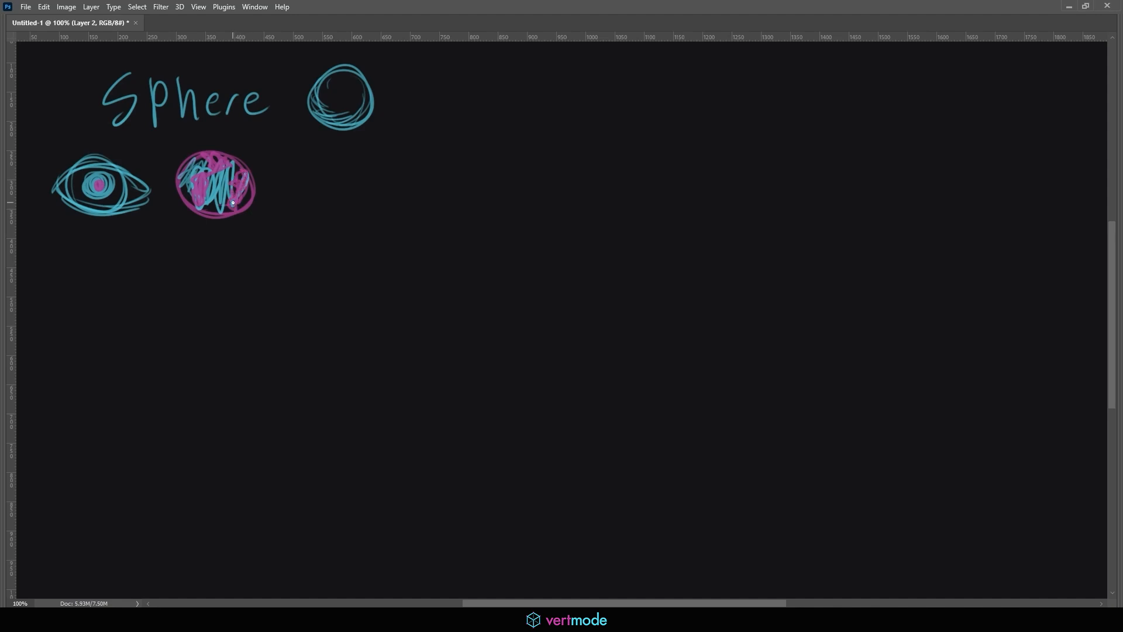
# Draw a shaded mushroom shape beside the hatched circle
pyautogui.moveTo(318, 217)
pyautogui.mouseDown()
pyautogui.moveTo(333, 156)
pyautogui.moveTo(339, 218)
pyautogui.moveTo(333, 154)
pyautogui.moveTo(348, 220)
pyautogui.mouseUp()
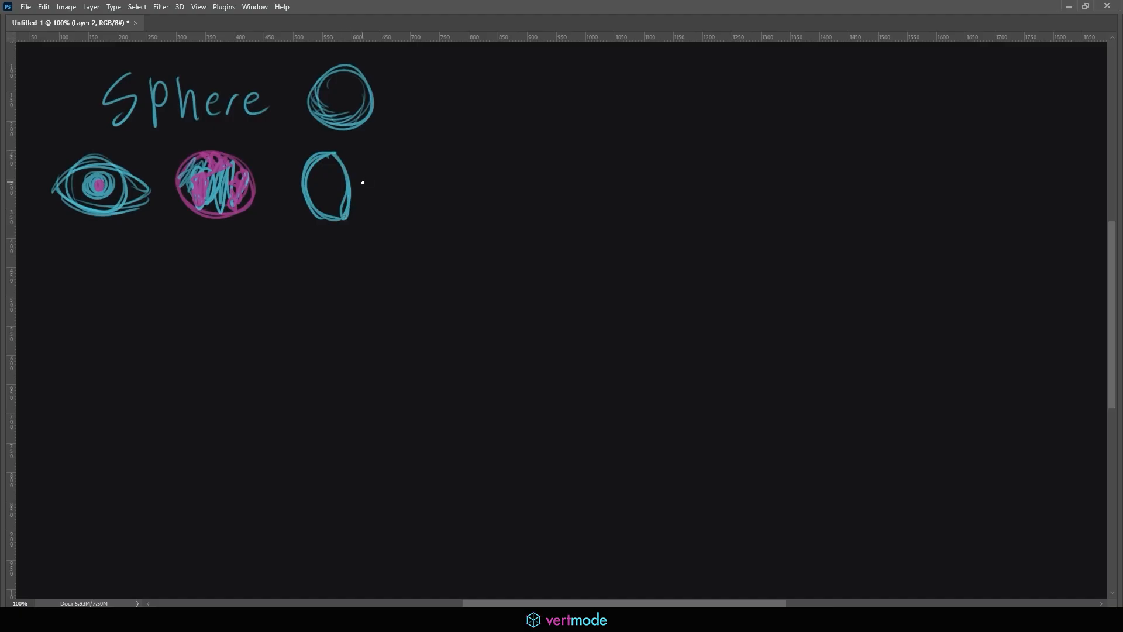
pyautogui.moveTo(350, 174)
pyautogui.mouseDown()
pyautogui.moveTo(381, 171)
pyautogui.moveTo(383, 194)
pyautogui.moveTo(382, 169)
pyautogui.moveTo(389, 193)
pyautogui.moveTo(350, 199)
pyautogui.mouseUp()
pyautogui.moveTo(355, 195)
pyautogui.mouseDown()
pyautogui.moveTo(390, 191)
pyautogui.moveTo(386, 171)
pyautogui.mouseUp()
pyautogui.moveTo(362, 161); pyautogui.dragTo(377, 170)
pyautogui.moveTo(316, 178); pyautogui.dragTo(317, 210)
pyautogui.moveTo(323, 178); pyautogui.dragTo(322, 211)
# Back in Maya, delete the checkered cylinder from the scene
pyautogui.click(1069, 6)
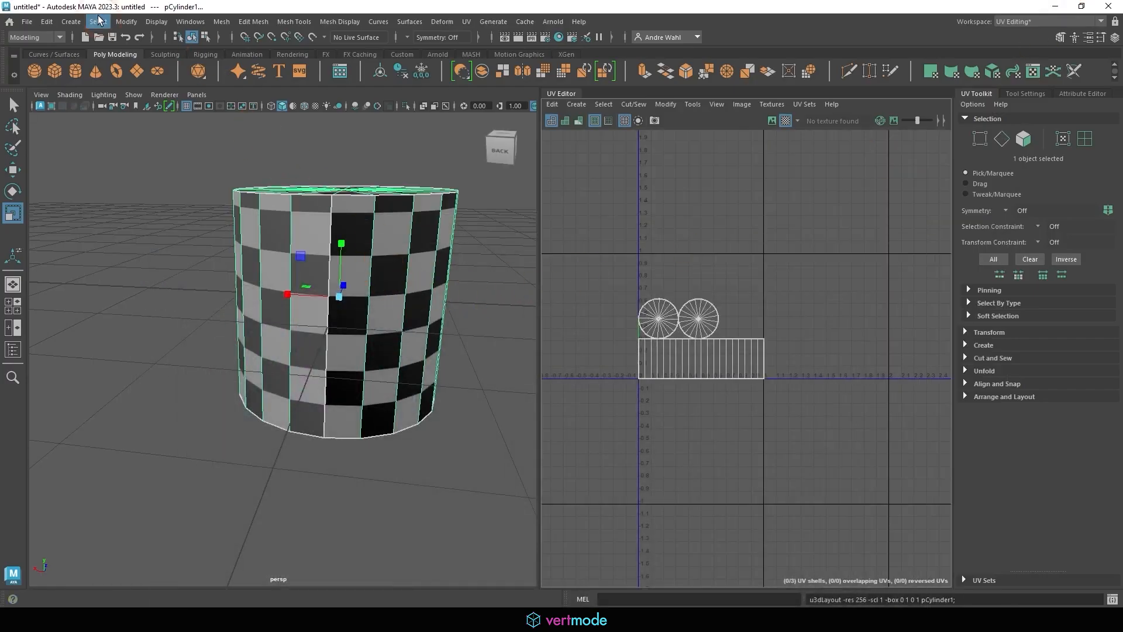
pyautogui.press('Delete')
pyautogui.click(331, 278)
pyautogui.press('Delete')
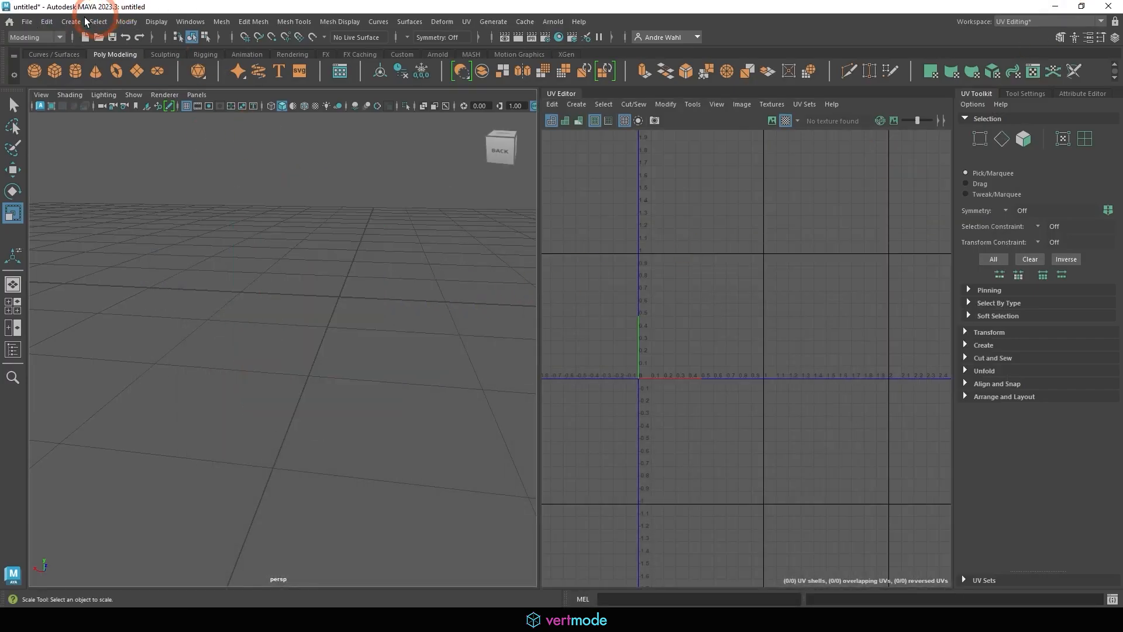
# Create a polygon sphere, turn off its checker map and start assigning it a new material
pyautogui.click(76, 22)
pyautogui.moveTo(173, 63)
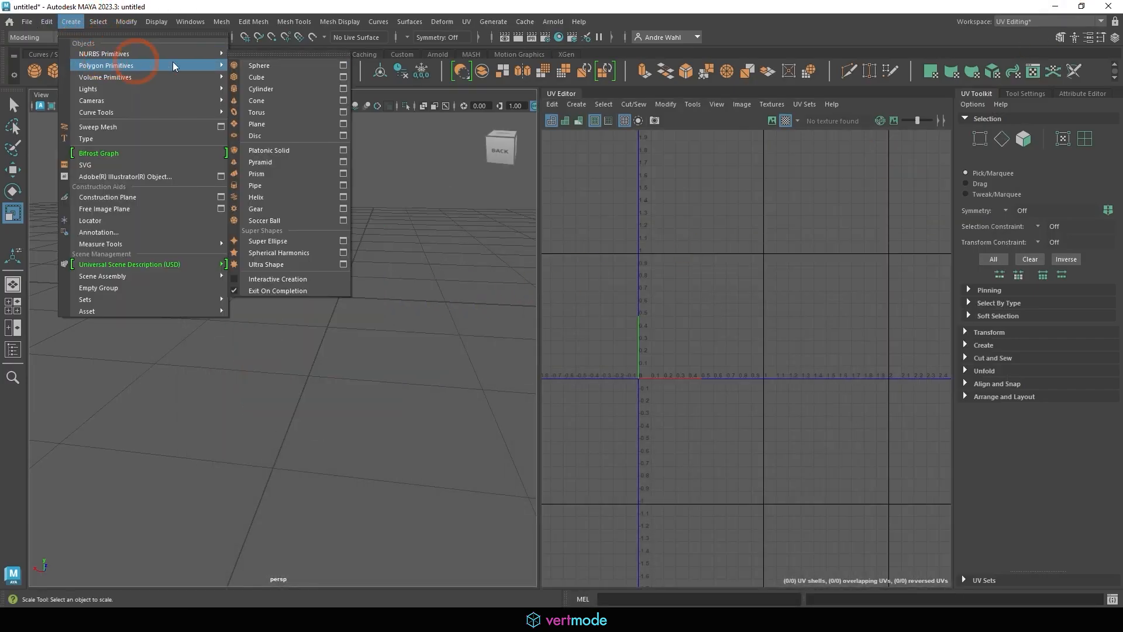
pyautogui.click(260, 67)
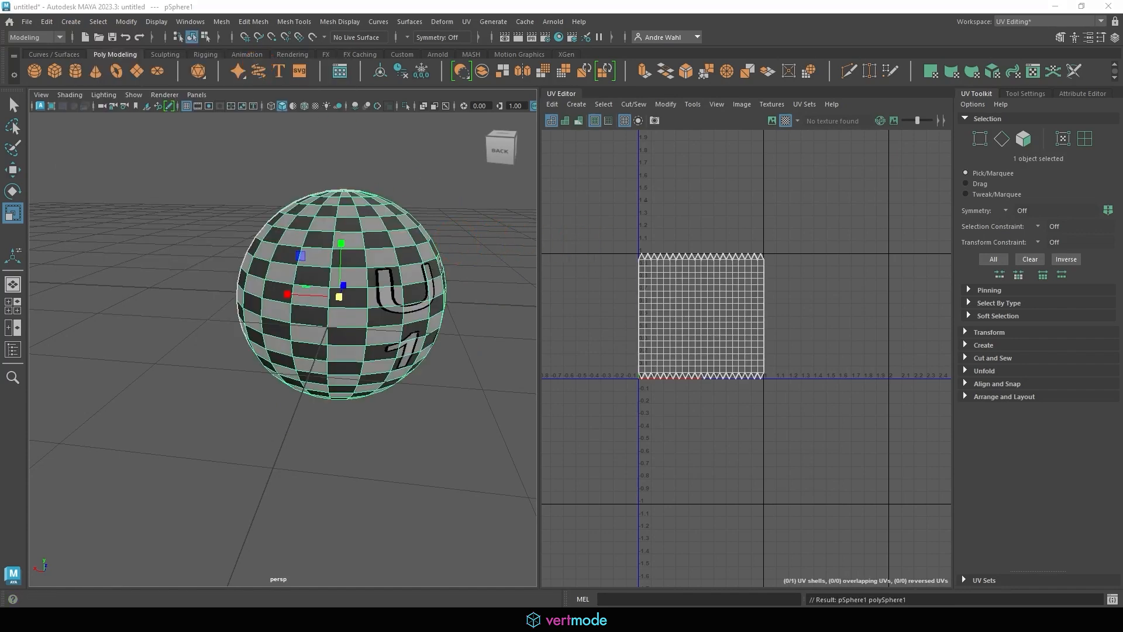
pyautogui.click(631, 289)
pyautogui.moveTo(671, 347)
pyautogui.mouseDown()
pyautogui.moveTo(651, 310)
pyautogui.moveTo(676, 299)
pyautogui.moveTo(716, 313)
pyautogui.moveTo(684, 229)
pyautogui.moveTo(719, 243)
pyautogui.moveTo(744, 221)
pyautogui.mouseUp()
pyautogui.press('Escape')
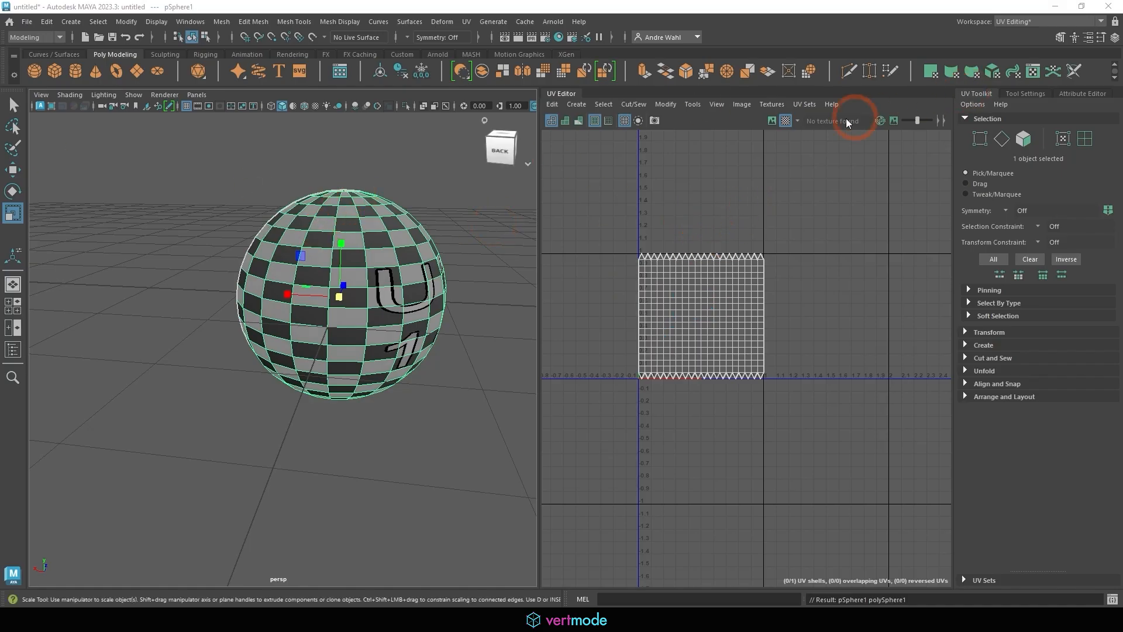
pyautogui.click(786, 121)
pyautogui.moveTo(364, 234); pyautogui.dragTo(380, 531, button='right')
# Assign a new Lambert material and connect a File texture node to its Color
pyautogui.click(471, 297)
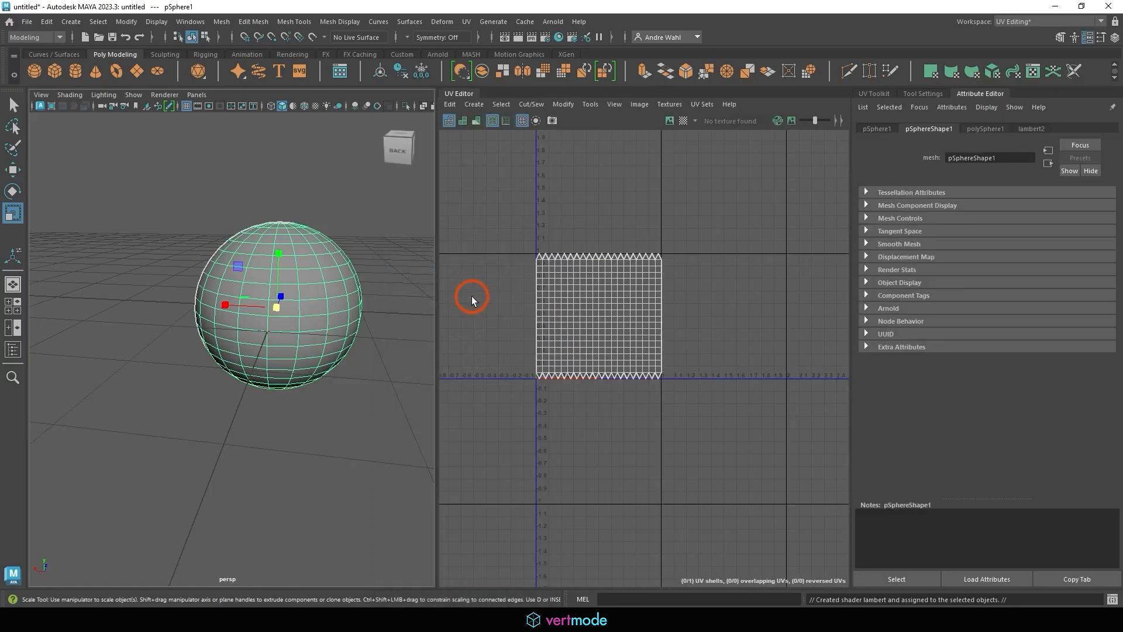
pyautogui.click(1031, 129)
pyautogui.click(1103, 259)
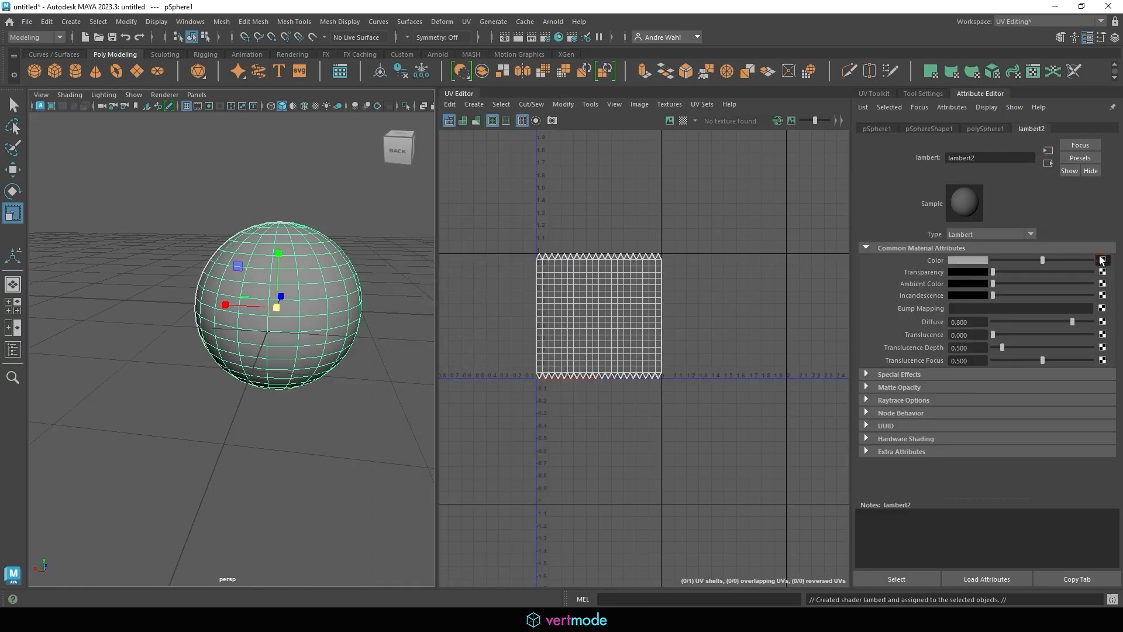
pyautogui.click(620, 214)
# Load Desk.png from the Props > Desk folder as the file texture
pyautogui.click(1098, 287)
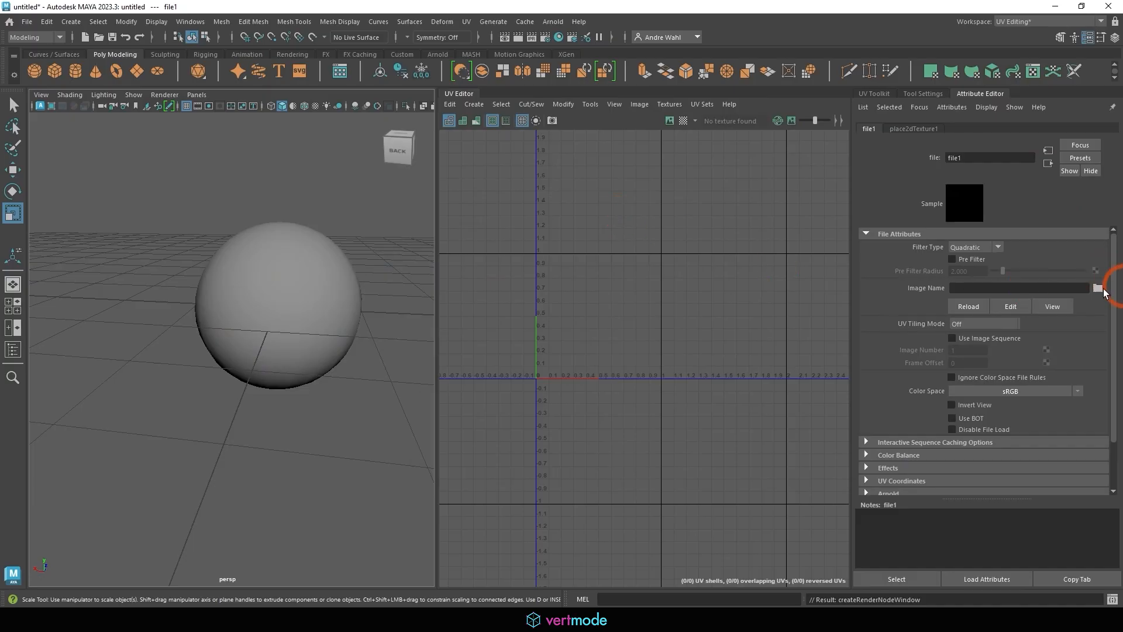
pyautogui.doubleClick(257, 144)
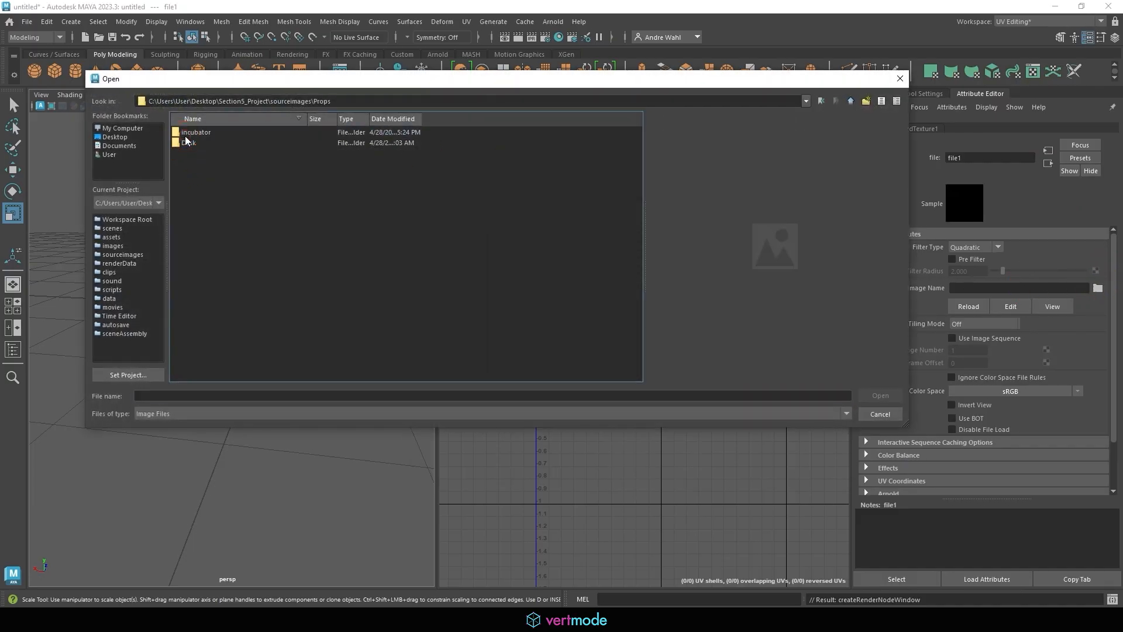
pyautogui.click(237, 134)
pyautogui.doubleClick(210, 142)
pyautogui.doubleClick(200, 132)
pyautogui.click(201, 132)
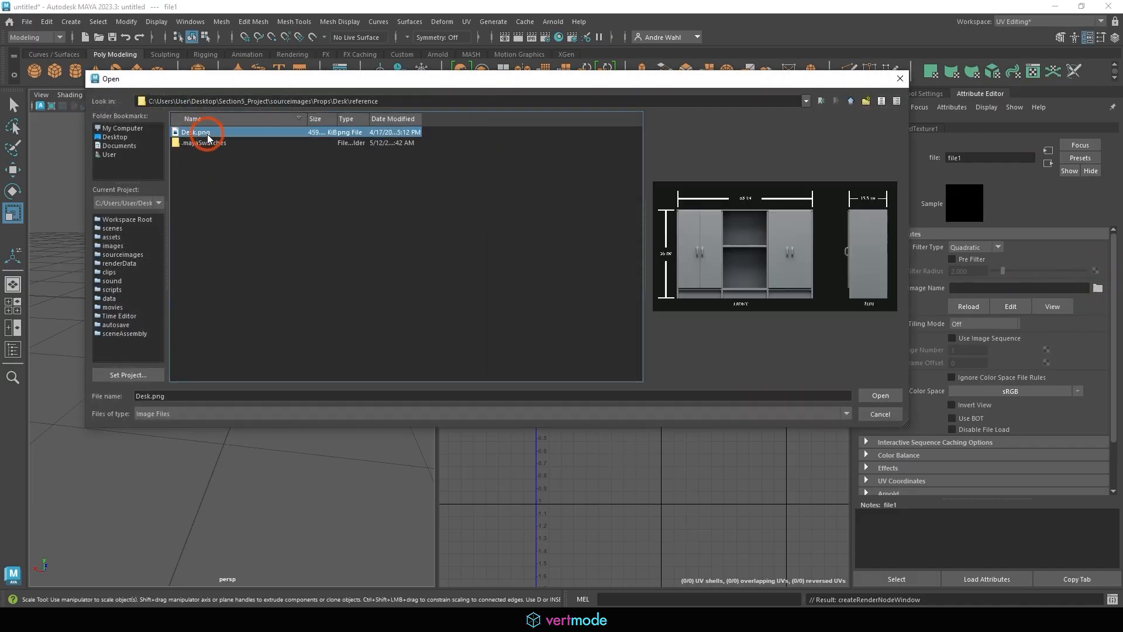
pyautogui.click(881, 396)
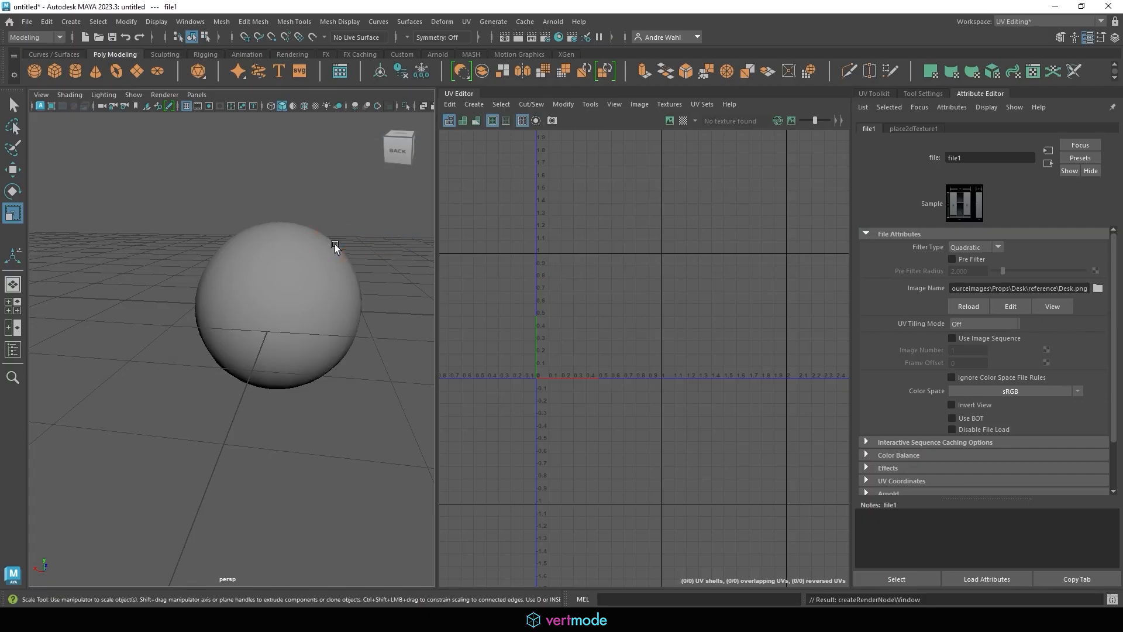
# Switch to textured display (6) and orbit to see the desk image on the sphere
pyautogui.press('6')
pyautogui.click(332, 264)
pyautogui.keyDown('alt'); pyautogui.moveTo(367, 261); pyautogui.dragTo(456, 300, button='middle'); pyautogui.keyUp('alt')
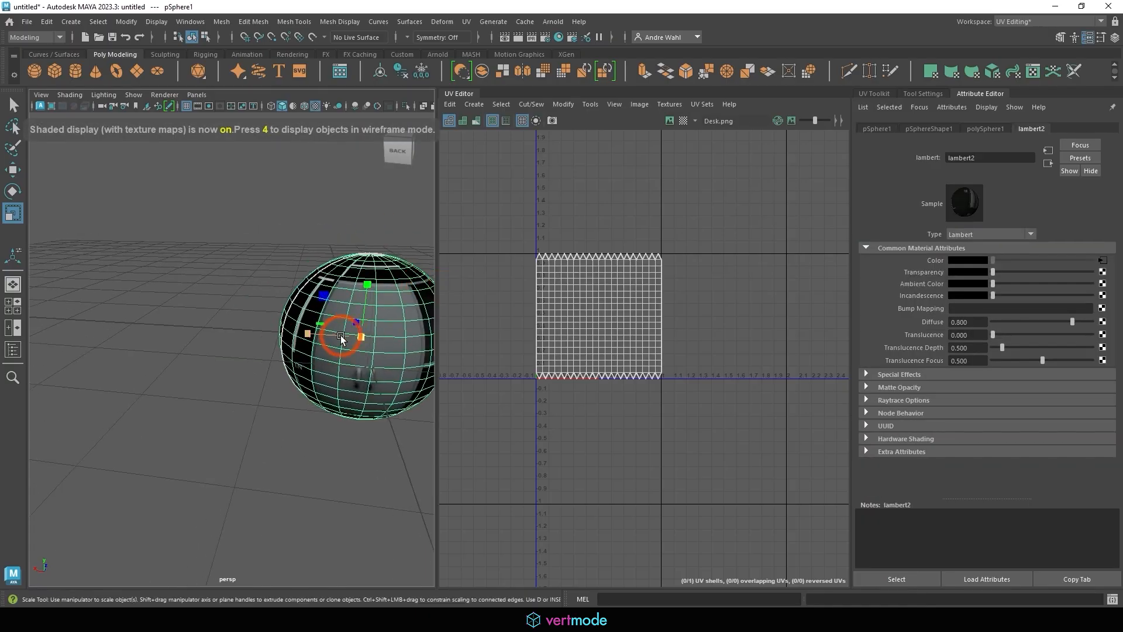
pyautogui.keyDown('alt'); pyautogui.moveTo(343, 336); pyautogui.dragTo(349, 259); pyautogui.keyUp('alt')
pyautogui.click(254, 289)
pyautogui.keyDown('alt'); pyautogui.moveTo(253, 288); pyautogui.dragTo(125, 321); pyautogui.keyUp('alt')
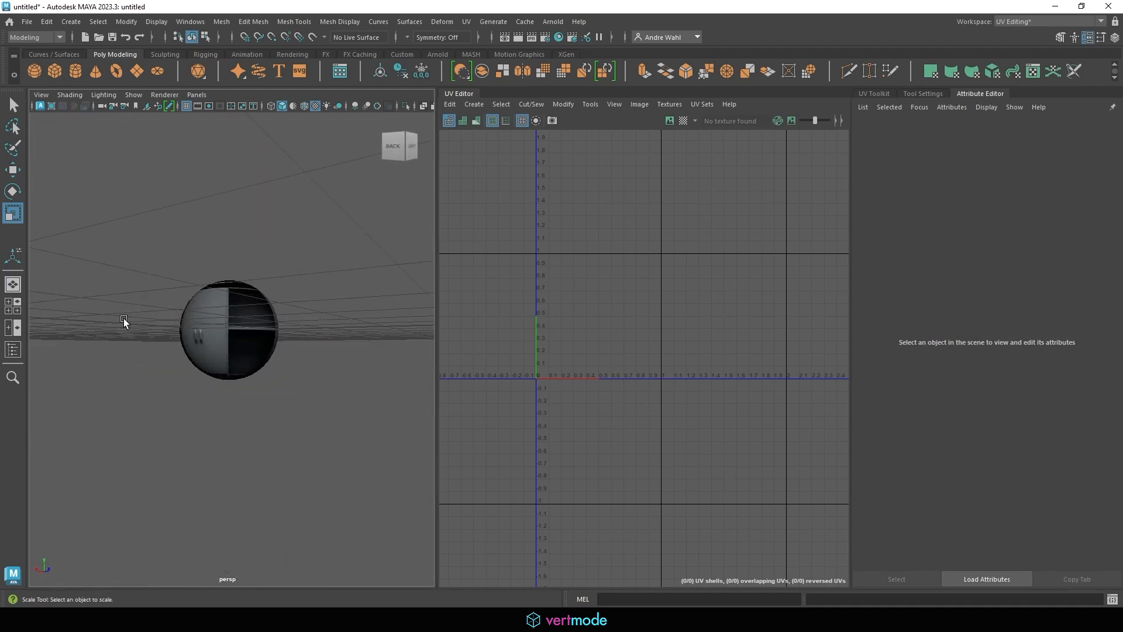
pyautogui.click(223, 326)
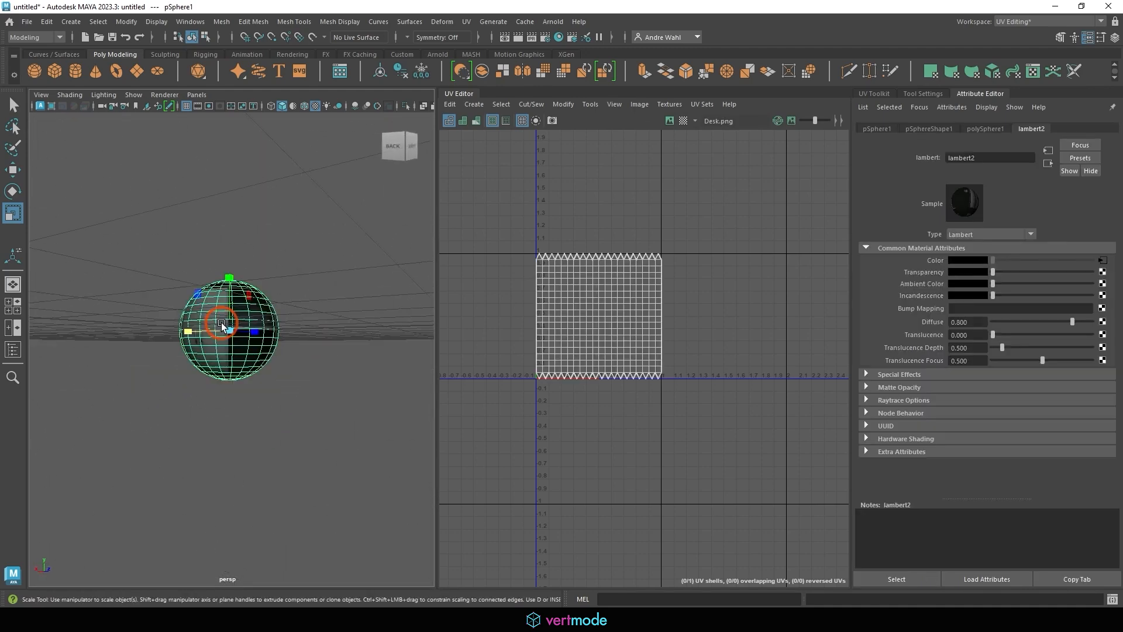
# Show the Desk.png image behind the UVs in the UV Editor and zoom into the square
pyautogui.click(670, 120)
pyautogui.keyDown('alt'); pyautogui.moveTo(612, 221); pyautogui.dragTo(796, 267, button='right'); pyautogui.keyUp('alt')
pyautogui.keyDown('alt'); pyautogui.moveTo(796, 267); pyautogui.dragTo(806, 186, button='middle'); pyautogui.keyUp('alt')
pyautogui.keyDown('alt'); pyautogui.moveTo(672, 216); pyautogui.dragTo(849, 240, button='right'); pyautogui.keyUp('alt')
pyautogui.keyDown('alt'); pyautogui.moveTo(656, 230); pyautogui.dragTo(762, 195, button='middle'); pyautogui.keyUp('alt')
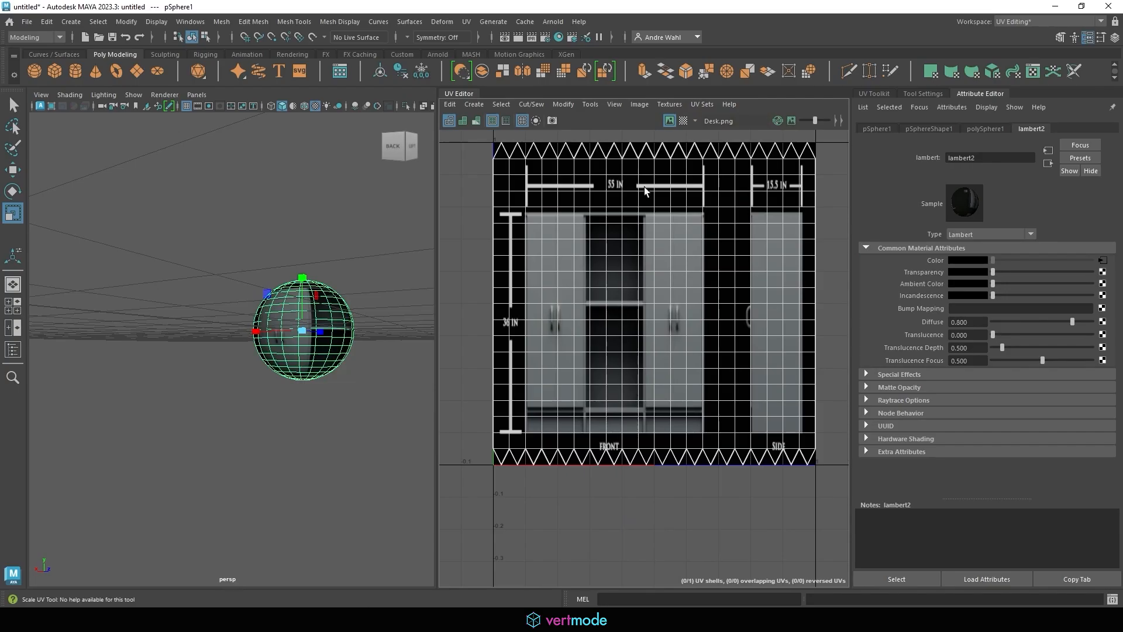
# Orbit and dolly the perspective view to inspect the stretched desk texture on the sphere
pyautogui.keyDown('alt'); pyautogui.moveTo(316, 266); pyautogui.dragTo(359, 293); pyautogui.keyUp('alt')
pyautogui.click(354, 284)
pyautogui.keyDown('alt'); pyautogui.moveTo(293, 276); pyautogui.dragTo(402, 289, button='right'); pyautogui.keyUp('alt')
pyautogui.keyDown('alt'); pyautogui.moveTo(387, 291); pyautogui.dragTo(327, 330); pyautogui.keyUp('alt')
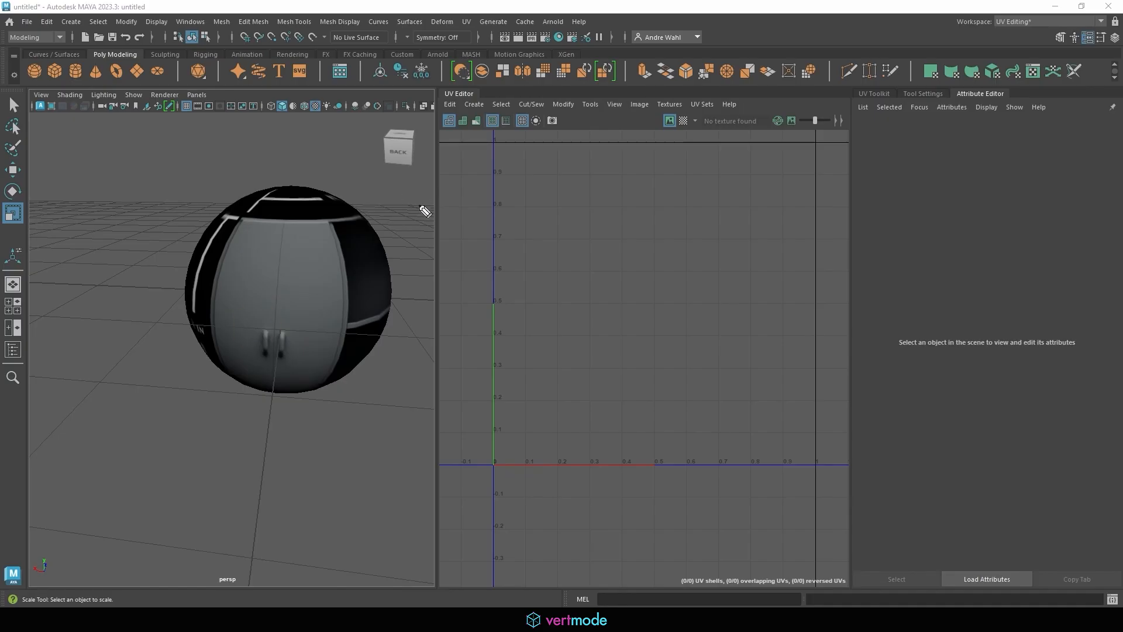
pyautogui.moveTo(393, 198); pyautogui.dragTo(346, 249)
pyautogui.moveTo(349, 231); pyautogui.dragTo(373, 248)
pyautogui.moveTo(298, 266); pyautogui.dragTo(297, 279)
pyautogui.moveTo(306, 270)
pyautogui.mouseDown()
pyautogui.moveTo(354, 258)
pyautogui.moveTo(372, 267)
pyautogui.moveTo(422, 246)
pyautogui.moveTo(444, 263)
pyautogui.mouseUp()
# Reselect the sphere and keep tumbling around it to examine the texture stretching
pyautogui.click(296, 271)
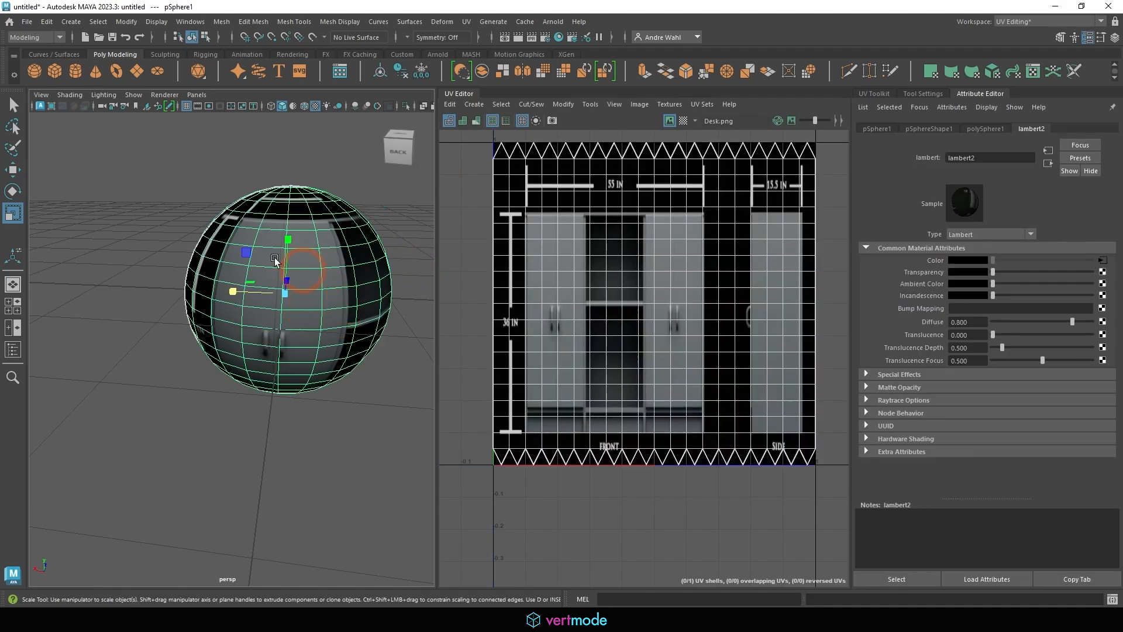
pyautogui.keyDown('alt'); pyautogui.moveTo(309, 266); pyautogui.dragTo(241, 281, button='middle'); pyautogui.keyUp('alt')
pyautogui.click(12, 291)
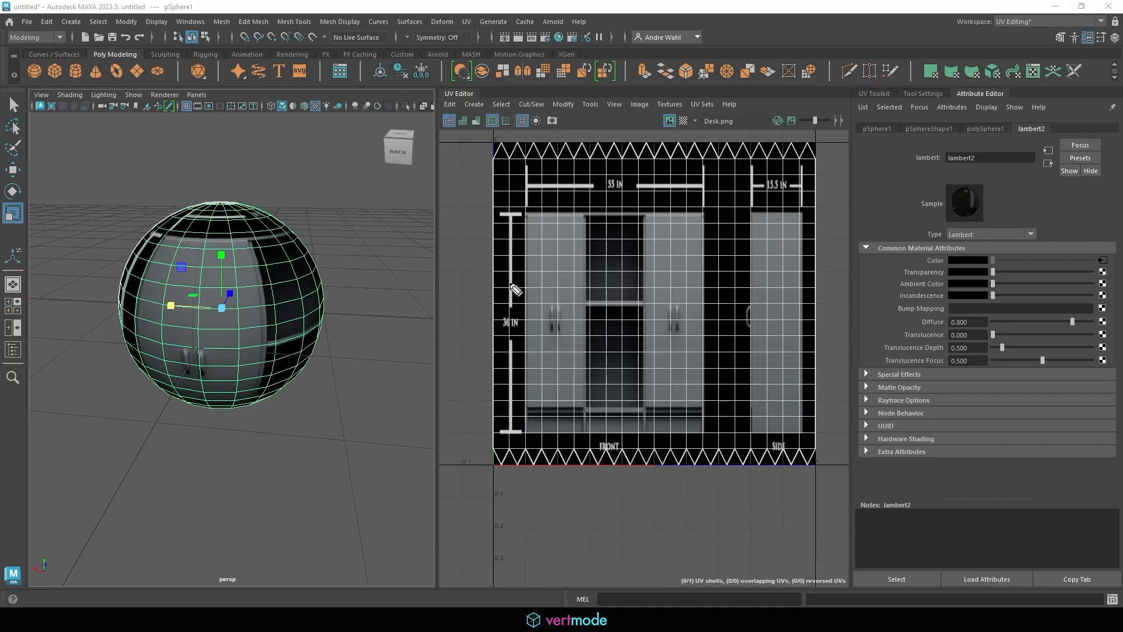
pyautogui.moveTo(426, 244); pyautogui.dragTo(452, 242)
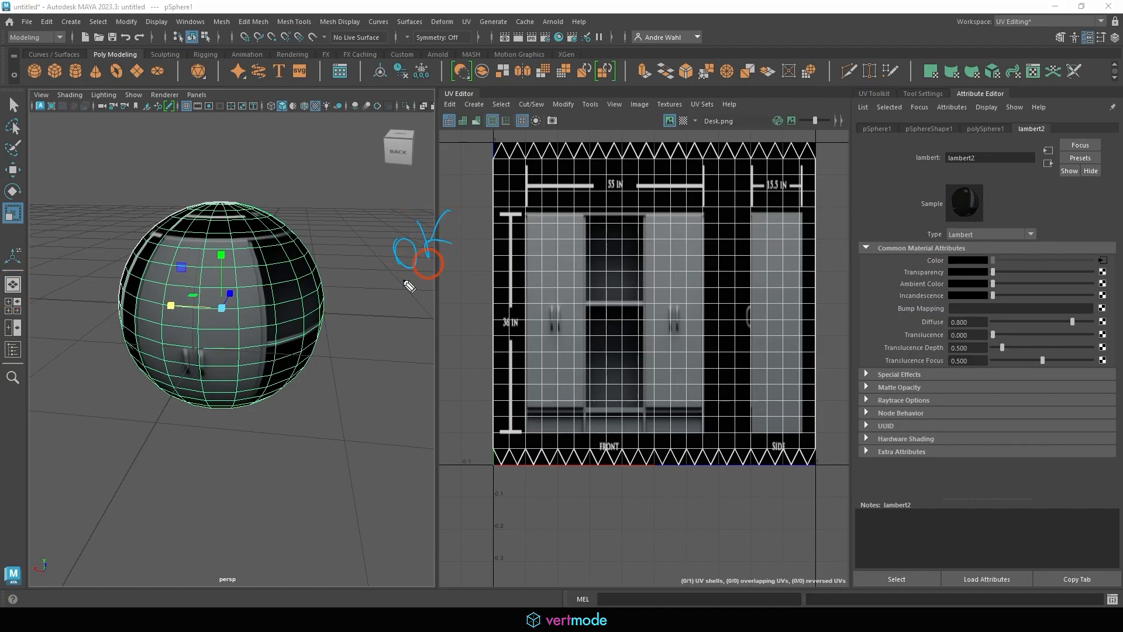
pyautogui.moveTo(388, 290); pyautogui.dragTo(492, 229)
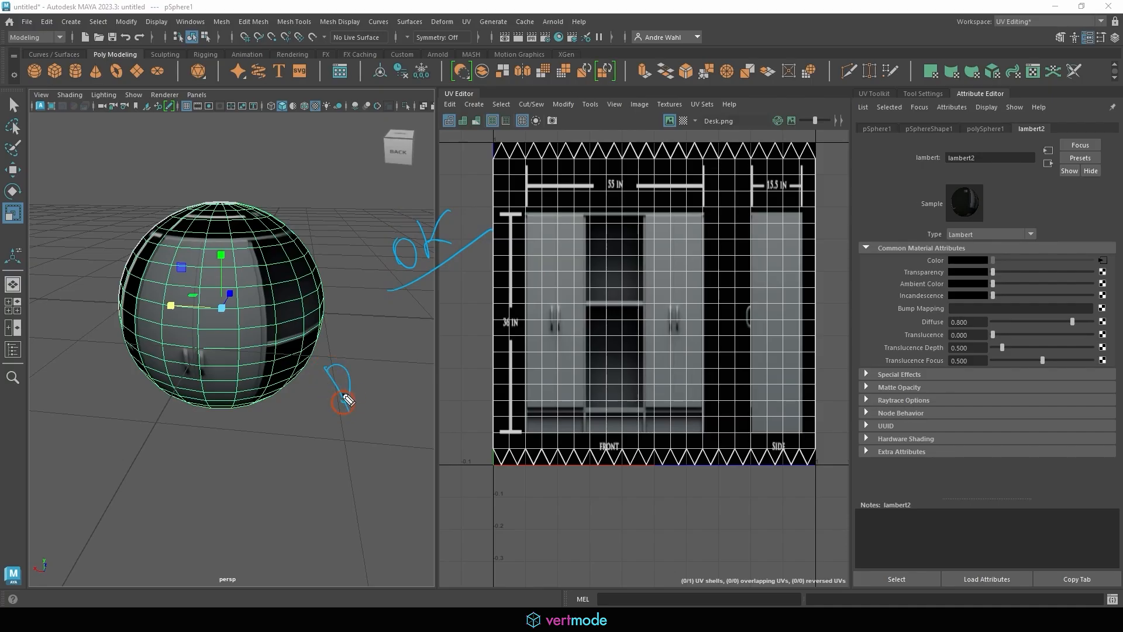
pyautogui.moveTo(386, 337); pyautogui.dragTo(389, 364)
pyautogui.moveTo(377, 354)
pyautogui.mouseDown()
pyautogui.moveTo(416, 347)
pyautogui.moveTo(438, 320)
pyautogui.mouseUp()
pyautogui.moveTo(429, 337); pyautogui.dragTo(458, 309)
pyautogui.moveTo(466, 300); pyautogui.dragTo(484, 321)
pyautogui.moveTo(335, 452); pyautogui.dragTo(537, 310)
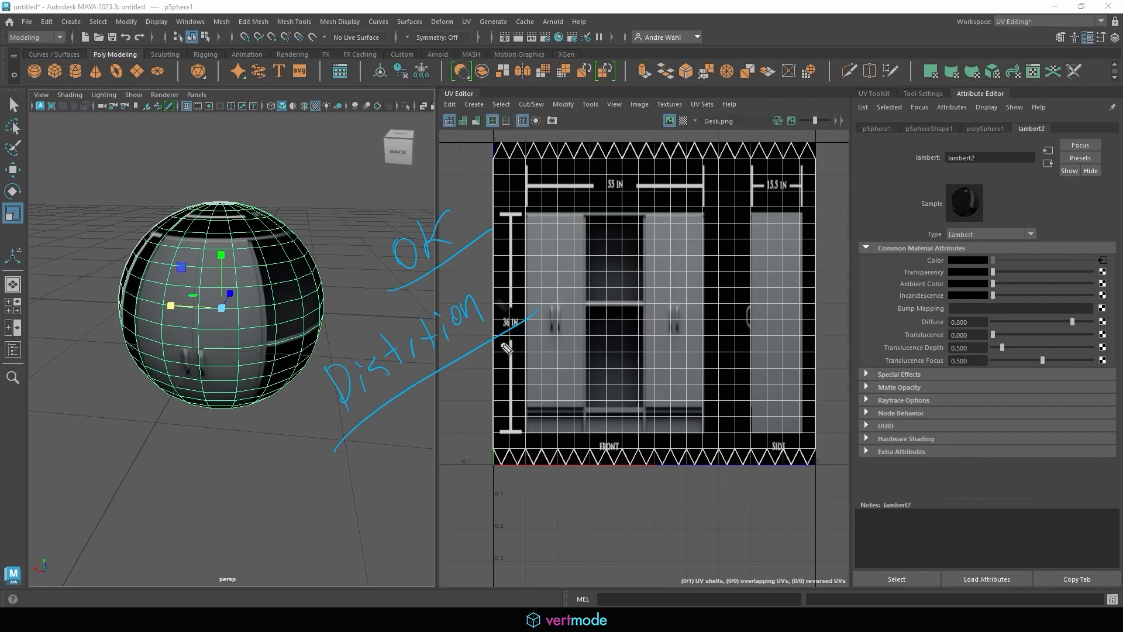
pyautogui.press('Escape')
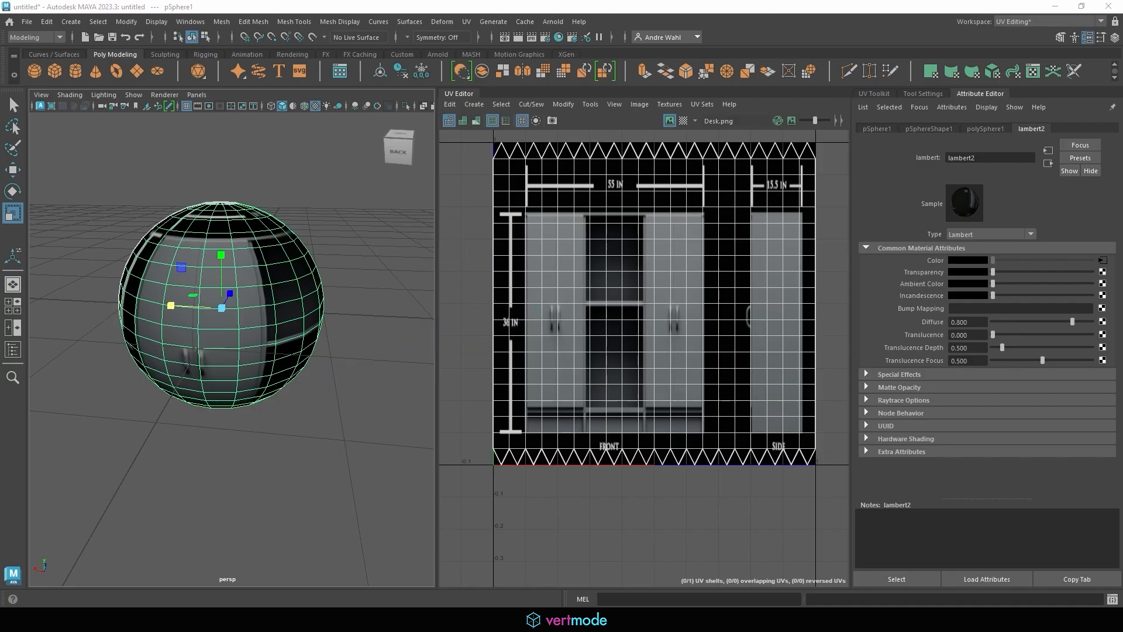
# Delete the sphere's existing UVs and reselect the sphere
pyautogui.click(473, 106)
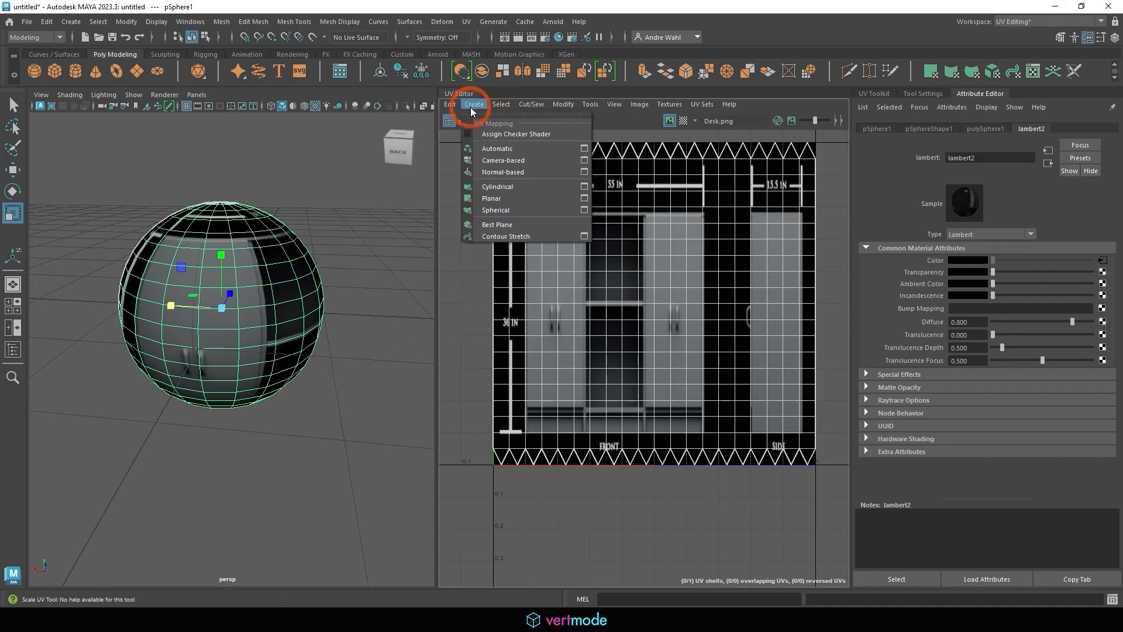
pyautogui.moveTo(454, 106)
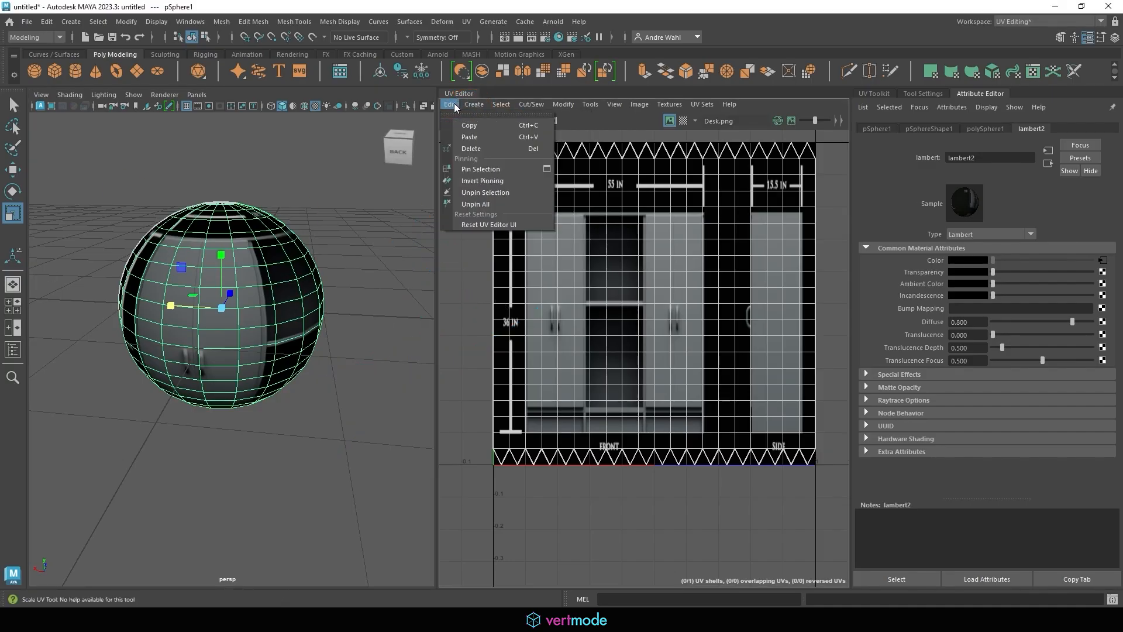
pyautogui.click(484, 149)
pyautogui.click(712, 270)
pyautogui.click(245, 254)
pyautogui.click(320, 277)
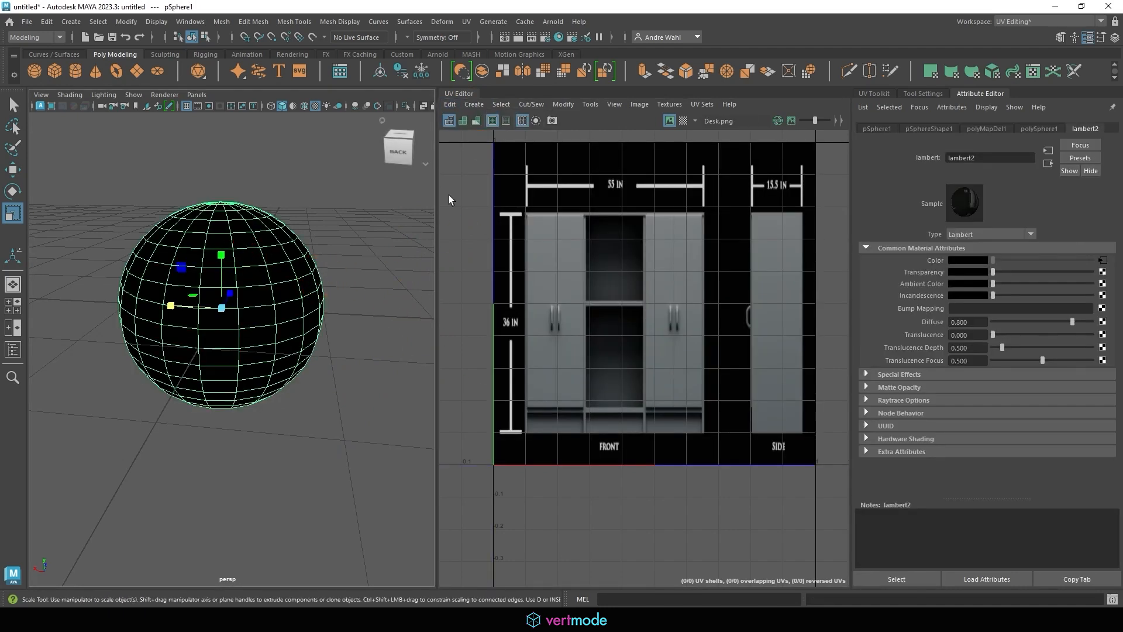
# Apply a Spherical UV projection and frame the new shell in the UV Editor
pyautogui.click(474, 105)
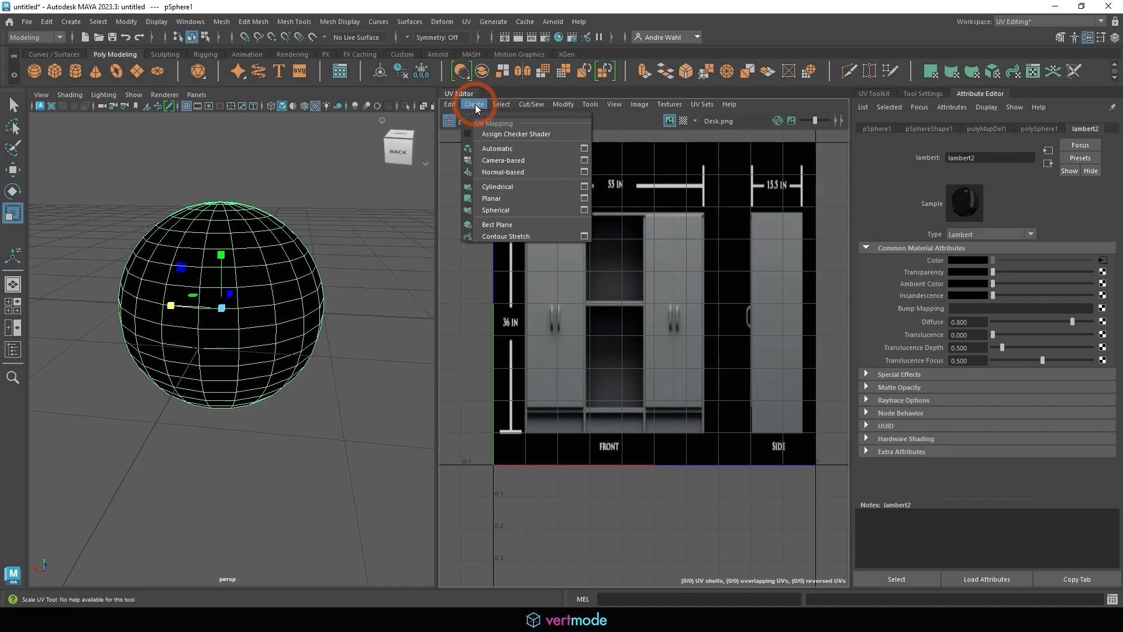
pyautogui.click(519, 212)
pyautogui.keyDown('alt'); pyautogui.moveTo(755, 267); pyautogui.dragTo(638, 246, button='right'); pyautogui.keyUp('alt')
pyautogui.keyDown('alt'); pyautogui.moveTo(637, 246); pyautogui.dragTo(556, 298, button='middle'); pyautogui.keyUp('alt')
pyautogui.keyDown('alt'); pyautogui.moveTo(643, 299); pyautogui.dragTo(873, 305, button='right'); pyautogui.keyUp('alt')
pyautogui.keyDown('alt'); pyautogui.moveTo(579, 274); pyautogui.dragTo(626, 258, button='middle'); pyautogui.keyUp('alt')
pyautogui.keyDown('alt'); pyautogui.moveTo(626, 258); pyautogui.dragTo(754, 284, button='right'); pyautogui.keyUp('alt')
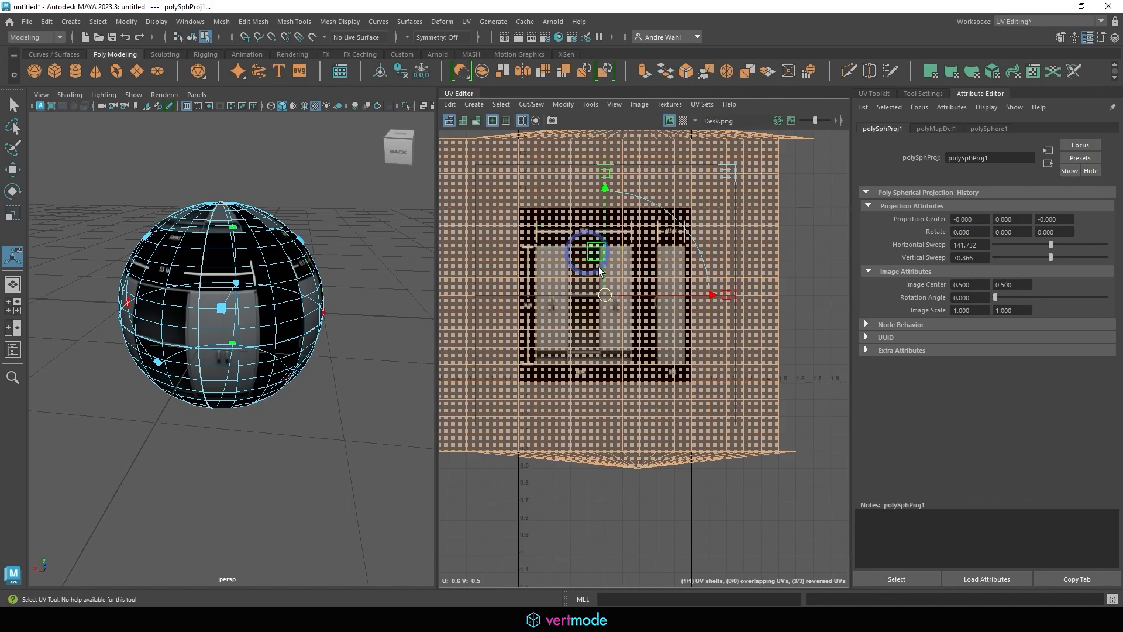
# Scale the projected UV shell down to fit inside the 0–1 texture tile
pyautogui.press('r')
pyautogui.moveTo(615, 294); pyautogui.dragTo(580, 279)
pyautogui.press('w')
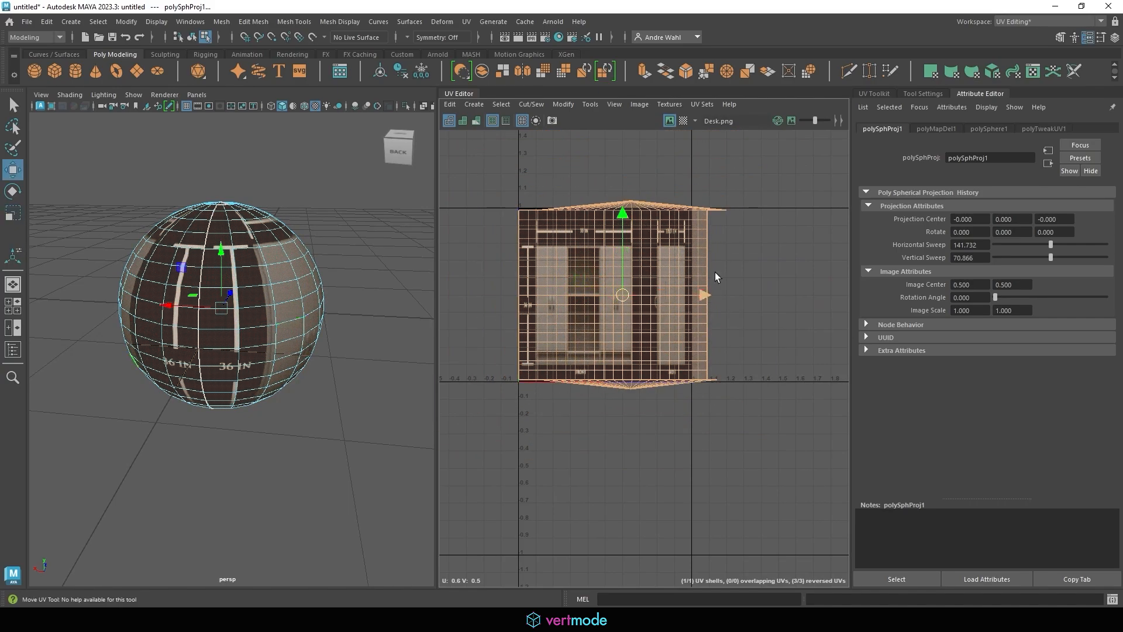
pyautogui.keyDown('alt'); pyautogui.moveTo(719, 277); pyautogui.dragTo(740, 280, button='right'); pyautogui.keyUp('alt')
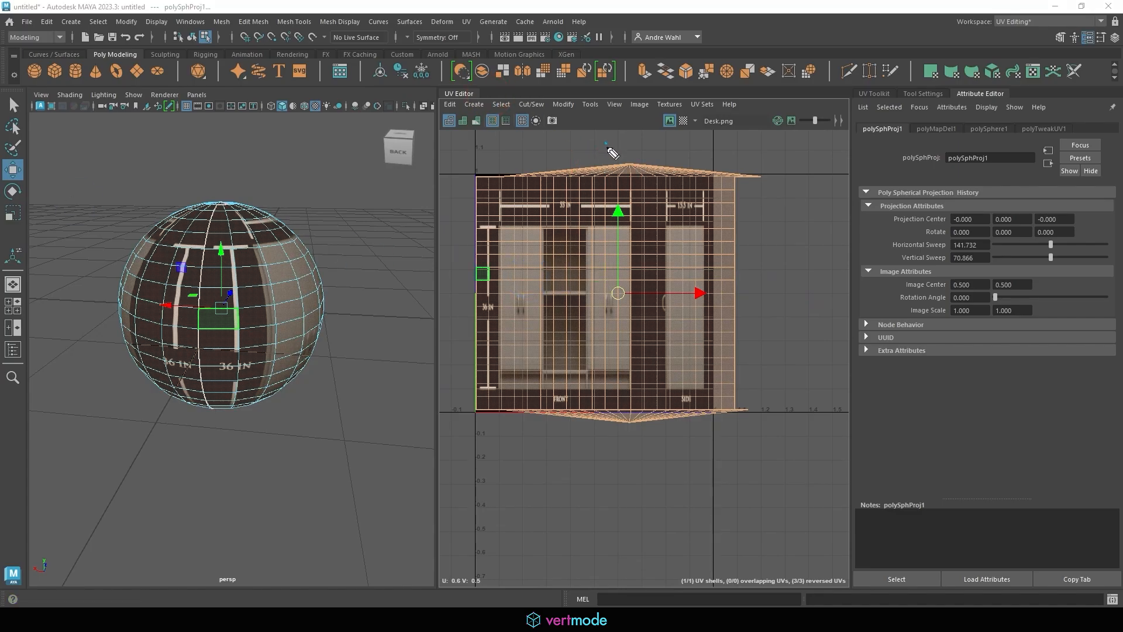
pyautogui.moveTo(606, 144); pyautogui.dragTo(616, 156)
pyautogui.moveTo(638, 446)
pyautogui.mouseDown()
pyautogui.moveTo(631, 416)
pyautogui.moveTo(648, 427)
pyautogui.mouseUp()
pyautogui.moveTo(636, 143)
pyautogui.mouseDown()
pyautogui.moveTo(637, 168)
pyautogui.moveTo(677, 157)
pyautogui.mouseUp()
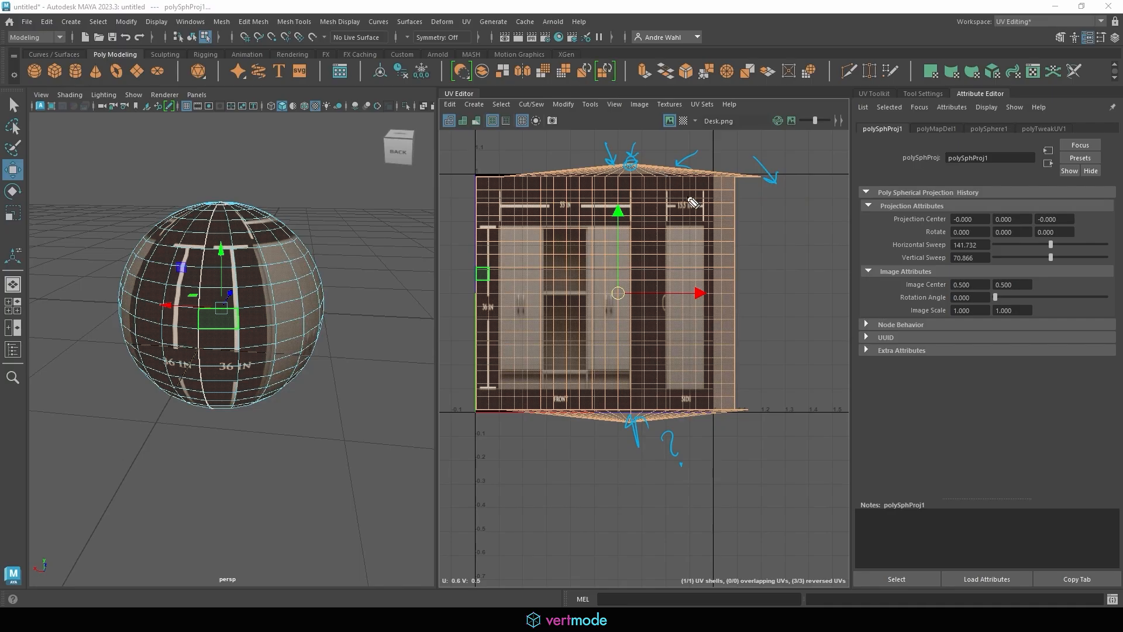
pyautogui.press('Escape')
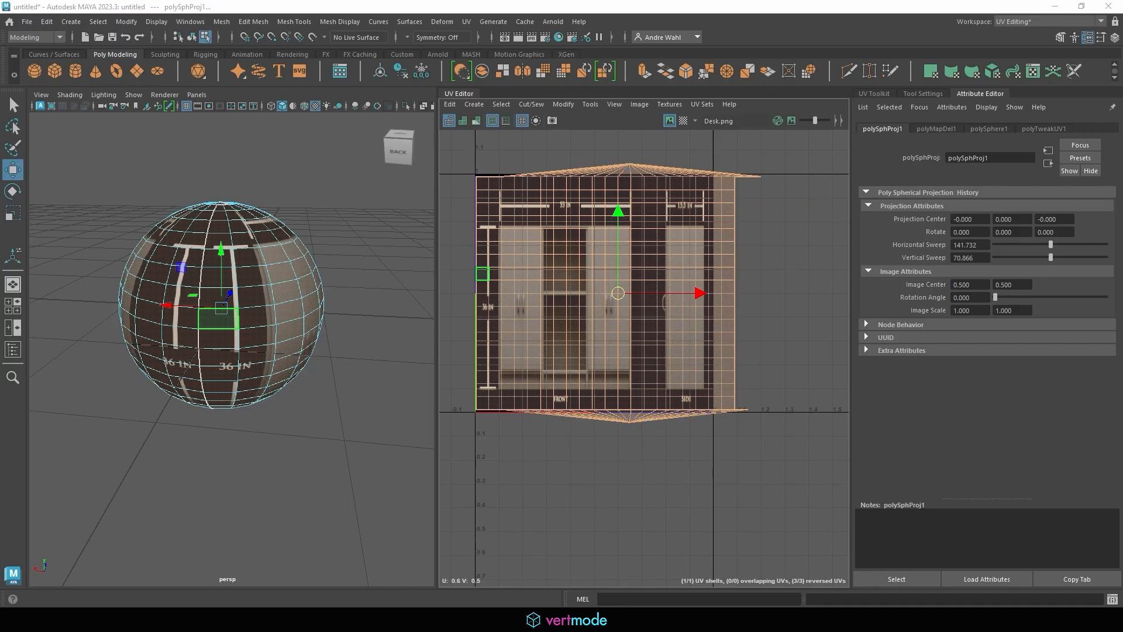
# Orbit close to the sphere's top pole and double-click to select the edge loop around it
pyautogui.click(253, 179)
pyautogui.keyDown('alt'); pyautogui.moveTo(193, 170); pyautogui.dragTo(242, 274, button='middle'); pyautogui.keyUp('alt')
pyautogui.keyDown('alt'); pyautogui.moveTo(242, 273); pyautogui.dragTo(291, 303, button='right'); pyautogui.keyUp('alt')
pyautogui.keyDown('alt'); pyautogui.moveTo(291, 304); pyautogui.dragTo(281, 352); pyautogui.keyUp('alt')
pyautogui.keyDown('alt'); pyautogui.moveTo(281, 352); pyautogui.dragTo(240, 501, button='middle'); pyautogui.keyUp('alt')
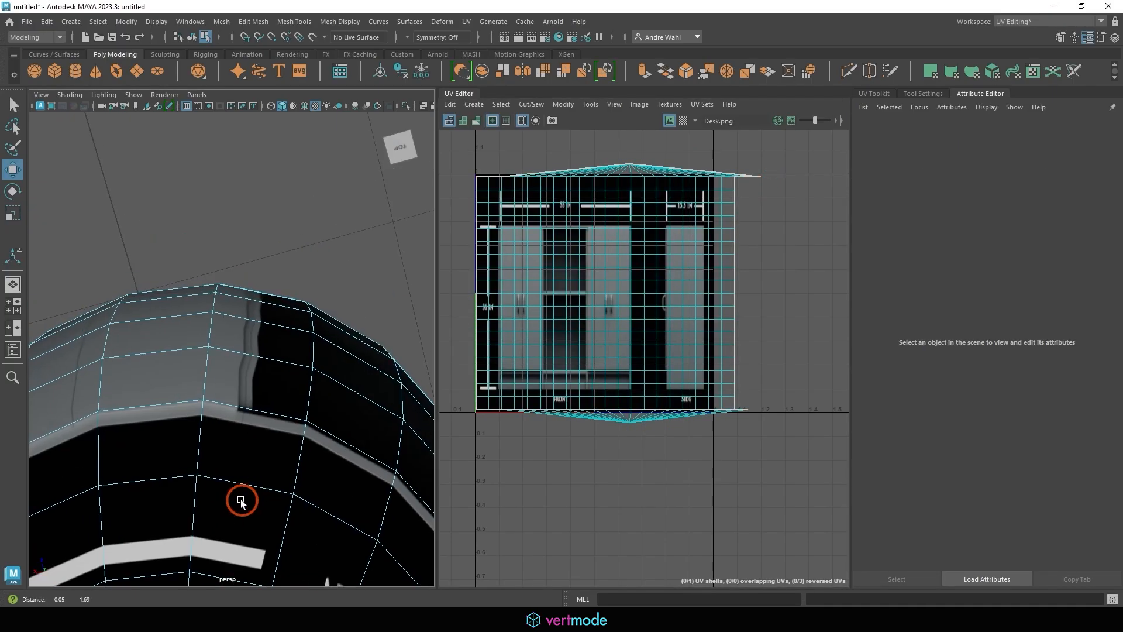
pyautogui.keyDown('alt'); pyautogui.moveTo(117, 503); pyautogui.dragTo(216, 177, button='middle'); pyautogui.keyUp('alt')
pyautogui.keyDown('alt'); pyautogui.moveTo(216, 177); pyautogui.dragTo(218, 193, button='right'); pyautogui.keyUp('alt')
pyautogui.keyDown('alt'); pyautogui.moveTo(180, 386); pyautogui.dragTo(228, 325, button='middle'); pyautogui.keyUp('alt')
pyautogui.moveTo(250, 243); pyautogui.dragTo(252, 202, button='right')
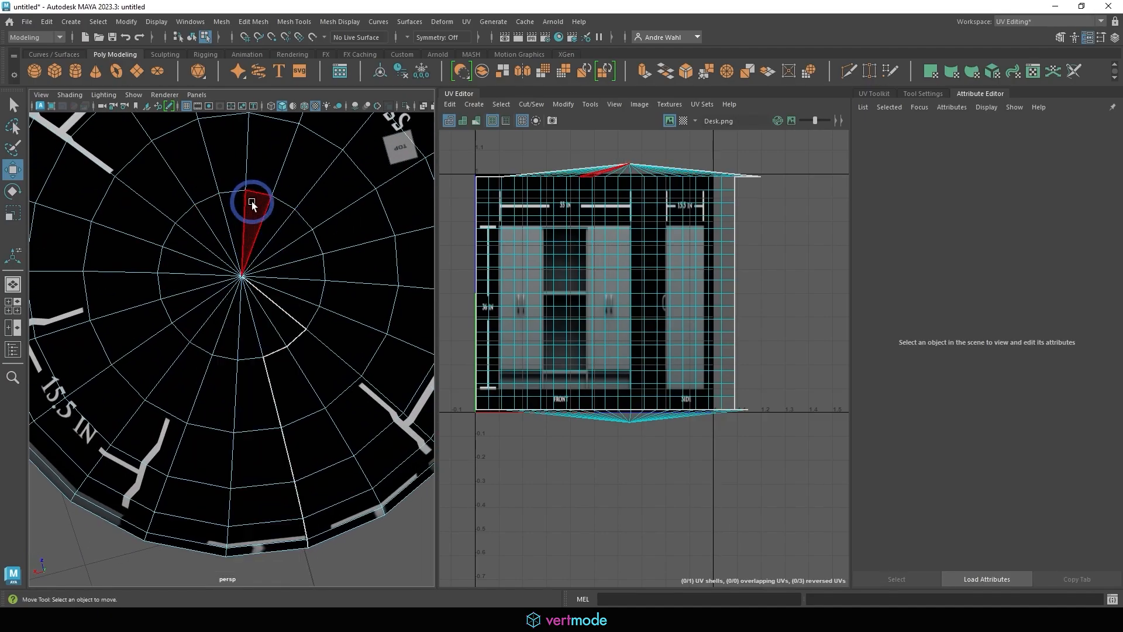
pyautogui.doubleClick(229, 188)
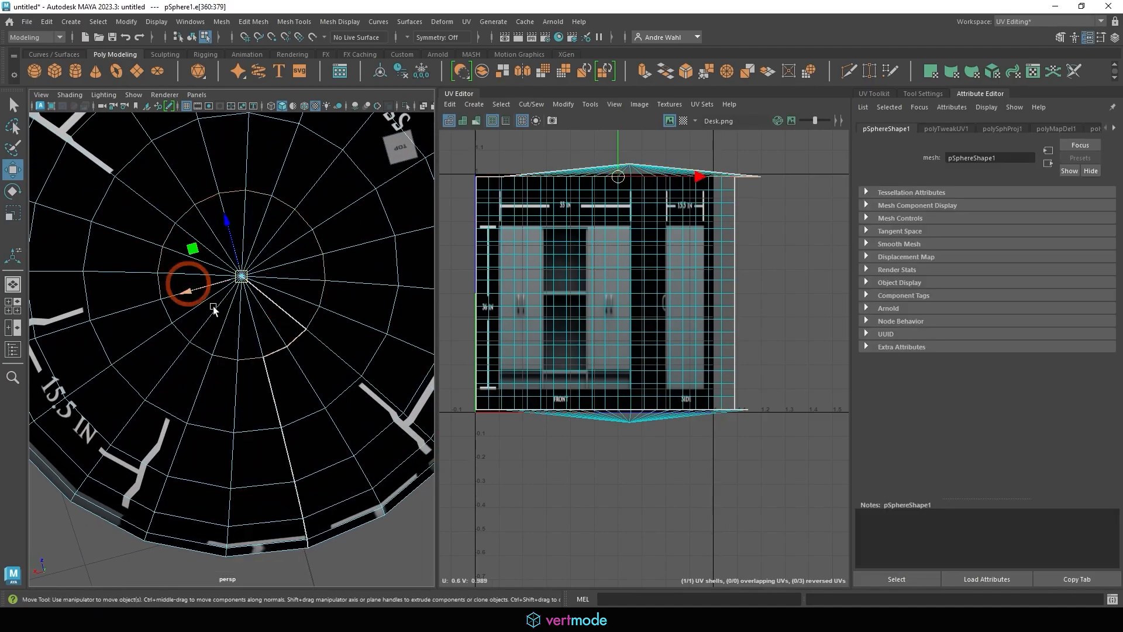
# Cut the UVs along the pole edge loop and move the top cap shell above the main shell
pyautogui.click(524, 104)
pyautogui.click(542, 168)
pyautogui.keyDown('alt'); pyautogui.moveTo(542, 168); pyautogui.dragTo(493, 259, button='middle'); pyautogui.keyUp('alt')
pyautogui.rightClick(627, 225)
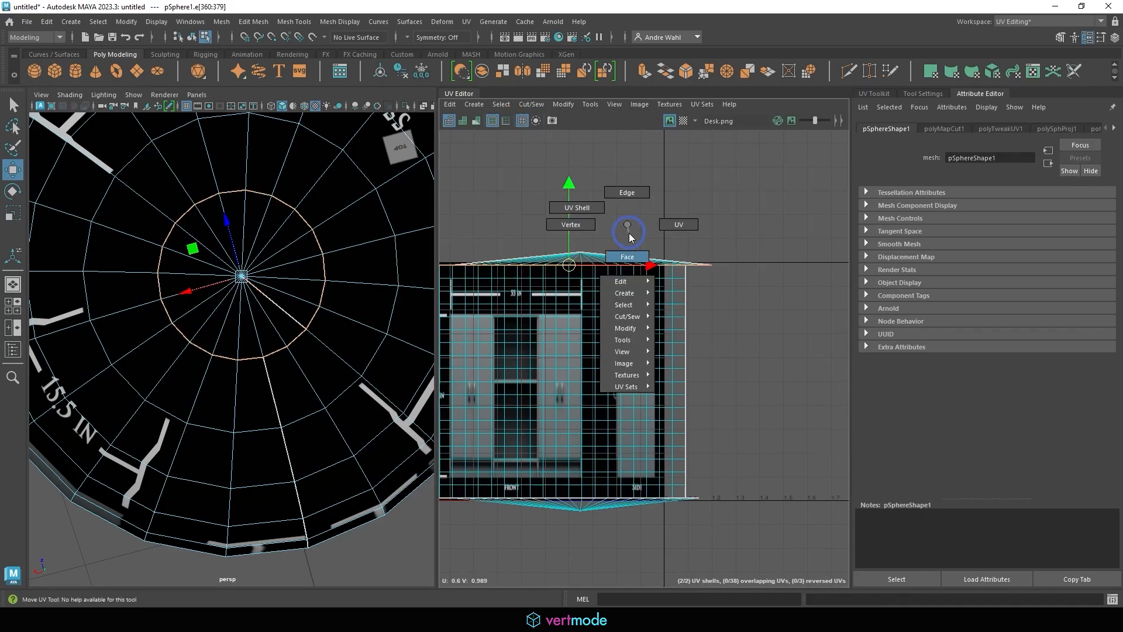
pyautogui.moveTo(630, 238); pyautogui.dragTo(629, 248, button='right')
pyautogui.doubleClick(582, 258)
pyautogui.moveTo(580, 260); pyautogui.dragTo(552, 185)
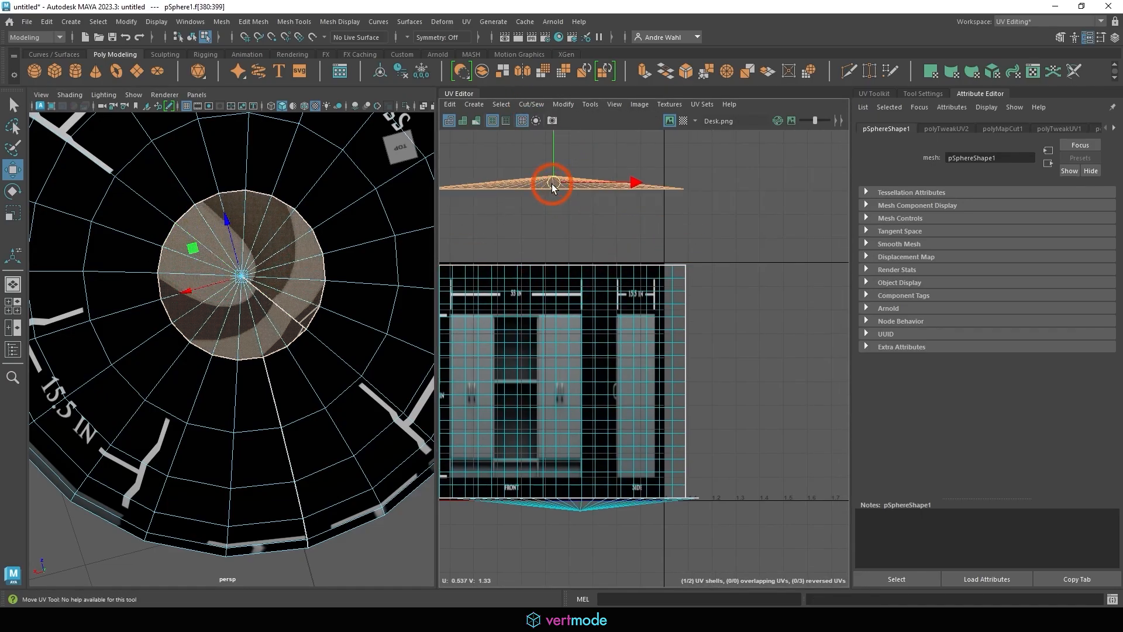
# Return to edge selection and dolly in on the sphere's top cap in the 3D view
pyautogui.keyDown('alt'); pyautogui.moveTo(579, 170); pyautogui.dragTo(641, 218, button='middle'); pyautogui.keyUp('alt')
pyautogui.moveTo(286, 257); pyautogui.dragTo(288, 226, button='right')
pyautogui.keyDown('alt'); pyautogui.moveTo(287, 307); pyautogui.dragTo(277, 266, button='right'); pyautogui.keyUp('alt')
pyautogui.keyDown('shift'); pyautogui.click(302, 322); pyautogui.keyUp('shift')
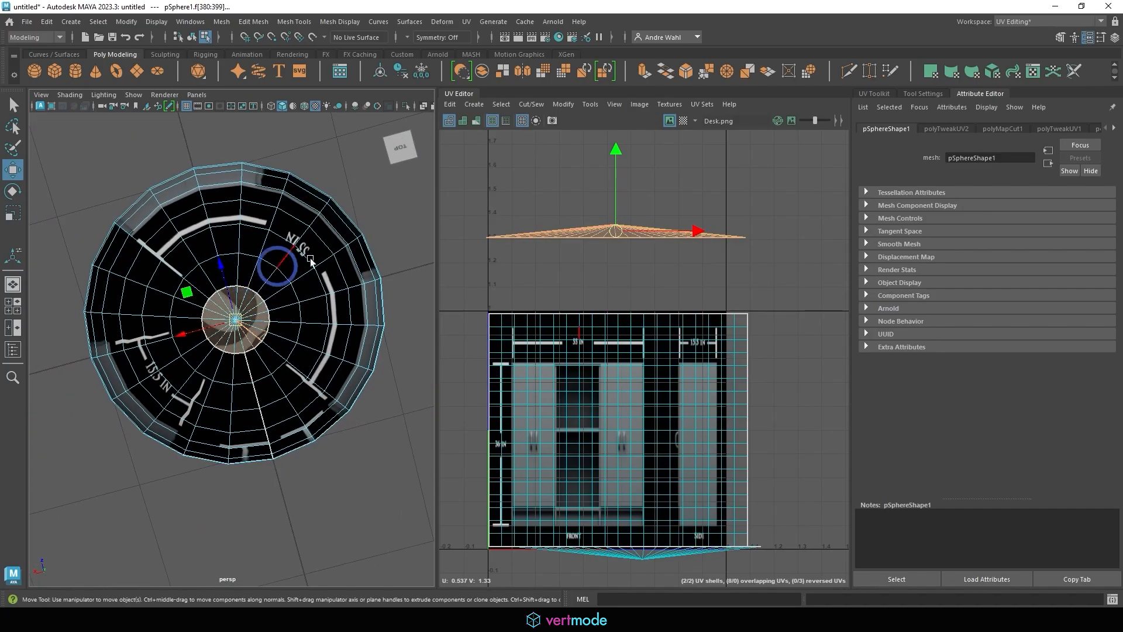
pyautogui.click(352, 159)
pyautogui.keyDown('alt'); pyautogui.moveTo(282, 221); pyautogui.dragTo(334, 291, button='right'); pyautogui.keyUp('alt')
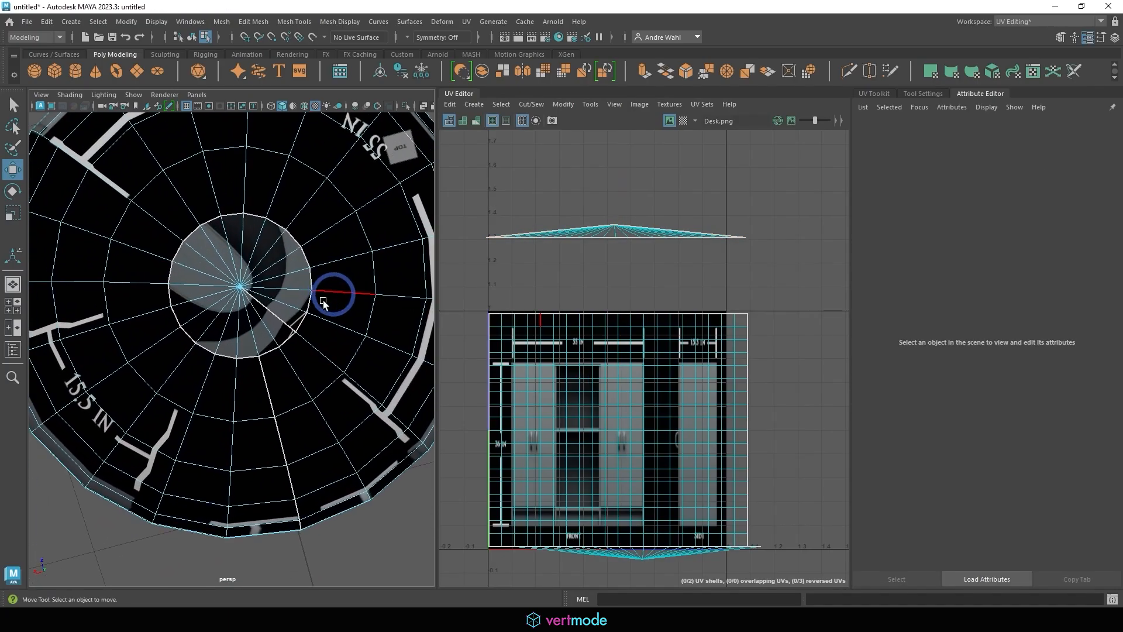
# Cut the cap's UVs along a radial edge at the pole
pyautogui.click(289, 302)
pyautogui.click(524, 103)
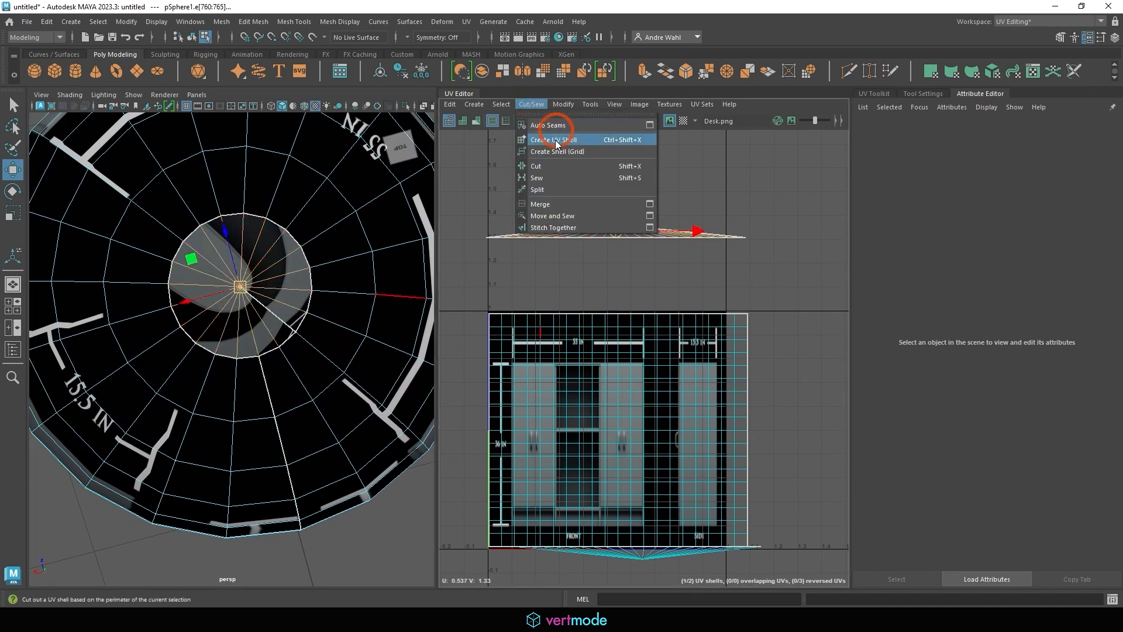
pyautogui.click(533, 166)
# Select the cap faces in the UV Editor and Unfold them into a flat strip
pyautogui.rightClick(682, 243)
pyautogui.moveTo(683, 242); pyautogui.dragTo(630, 275, button='right')
pyautogui.rightClick(628, 253)
pyautogui.rightClick(613, 226)
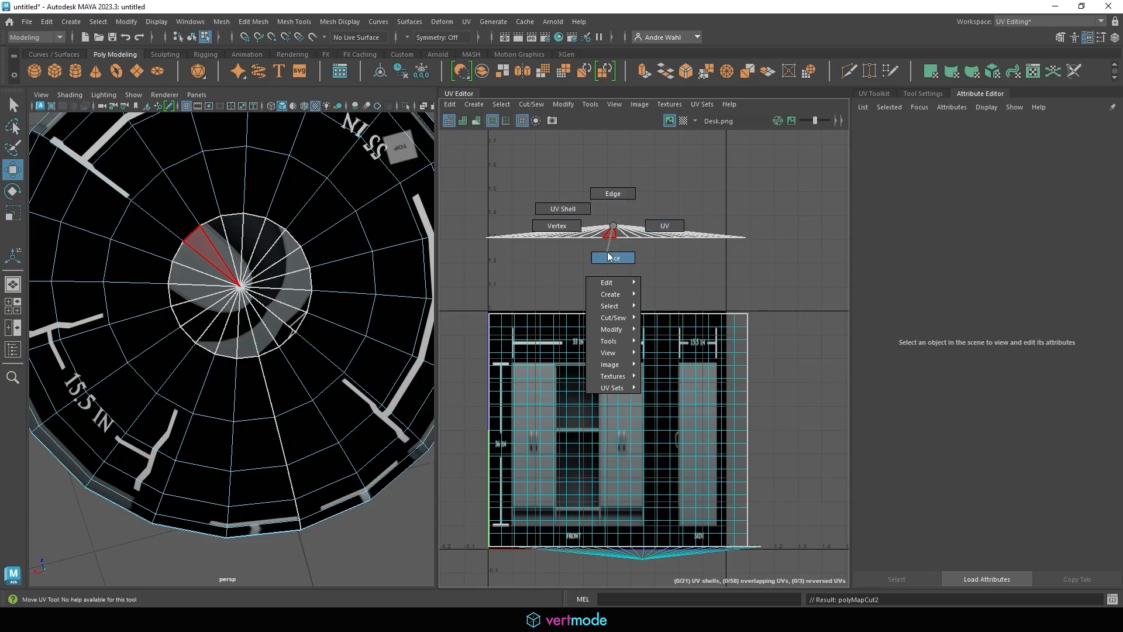
pyautogui.moveTo(607, 252); pyautogui.dragTo(608, 253, button='right')
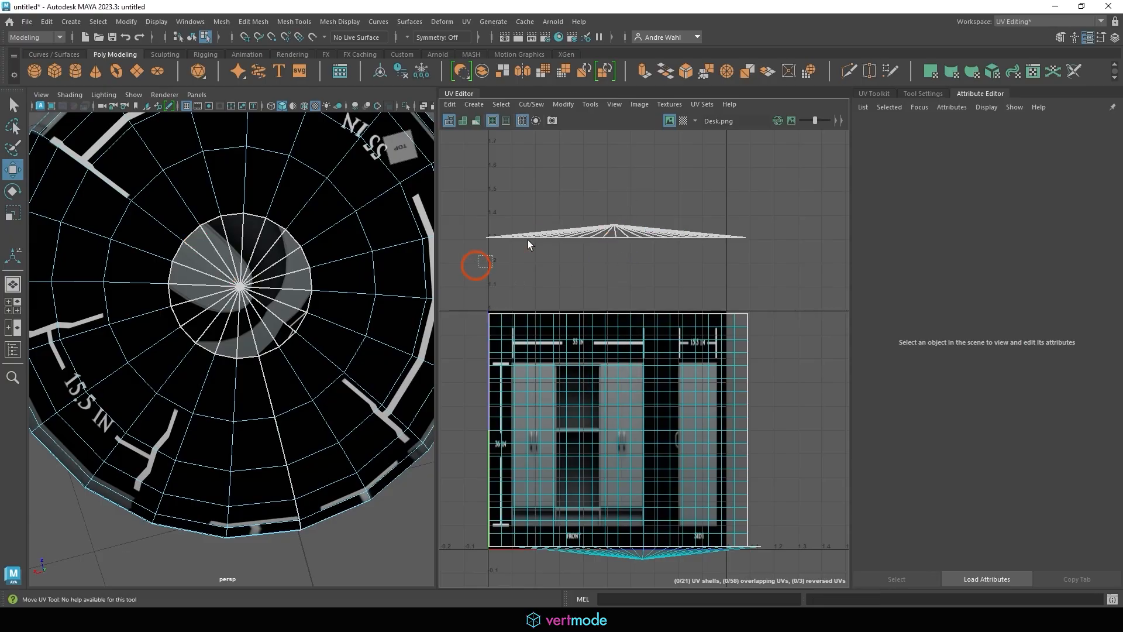
pyautogui.moveTo(528, 240); pyautogui.dragTo(895, 168)
pyautogui.click(564, 104)
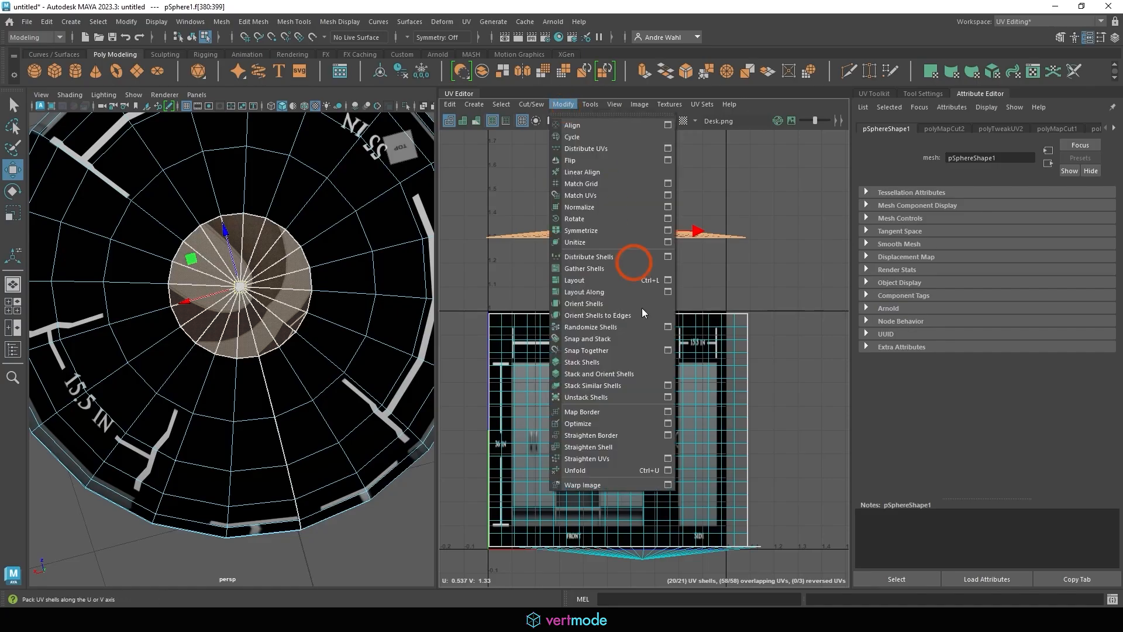
pyautogui.click(610, 466)
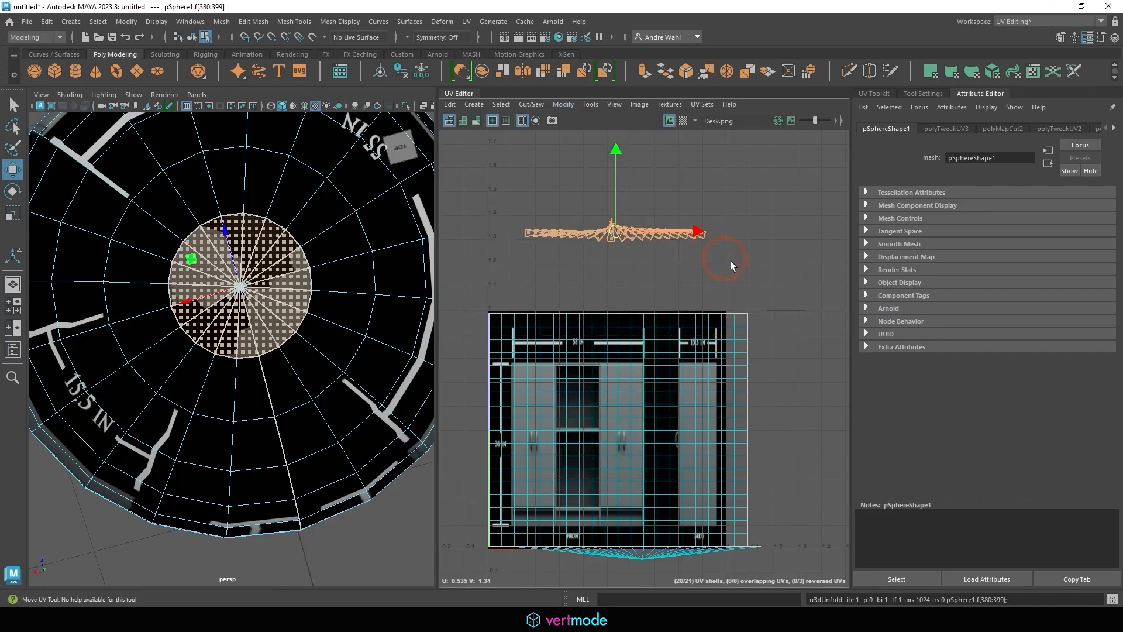
# Reselect the edge loop around the top pole in the 3D view
pyautogui.click(607, 272)
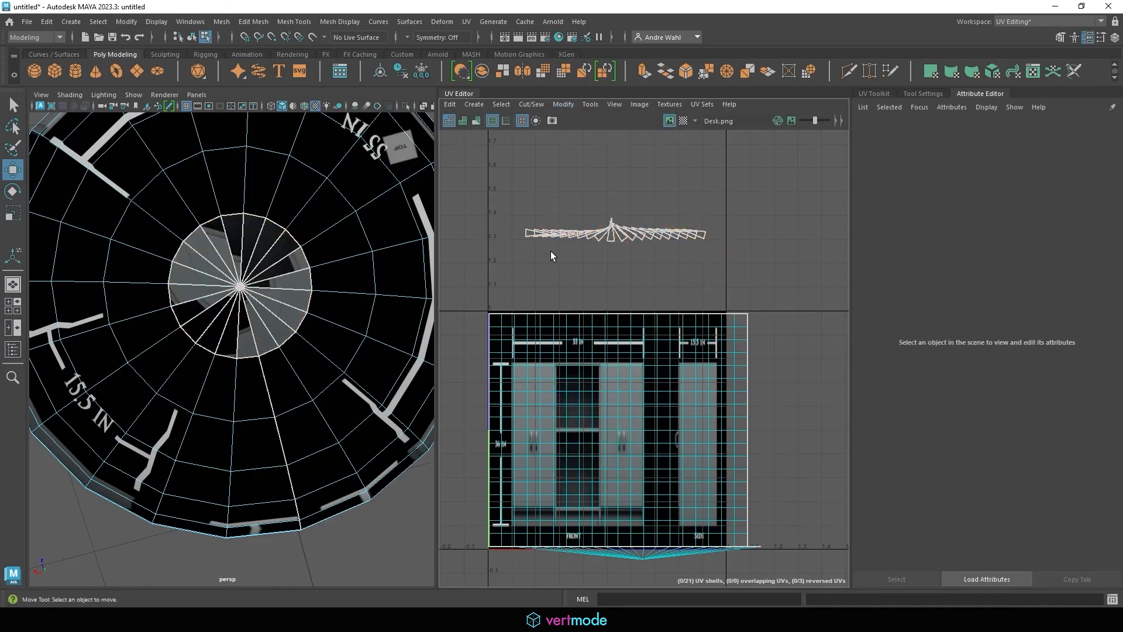
pyautogui.moveTo(550, 241); pyautogui.dragTo(486, 285, button='right')
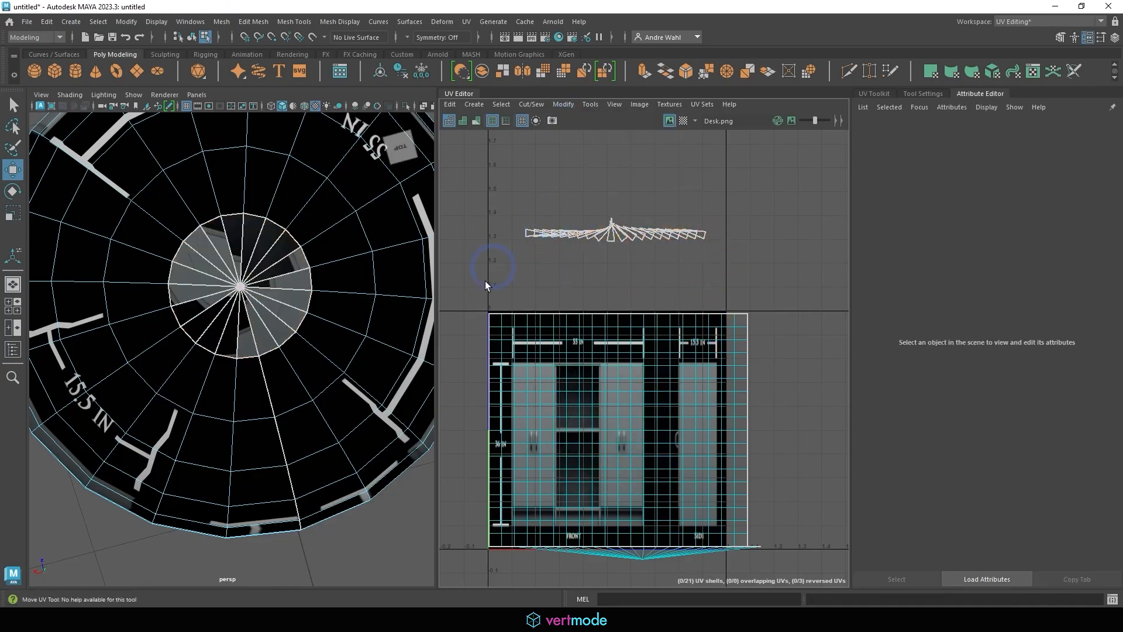
pyautogui.click(290, 340)
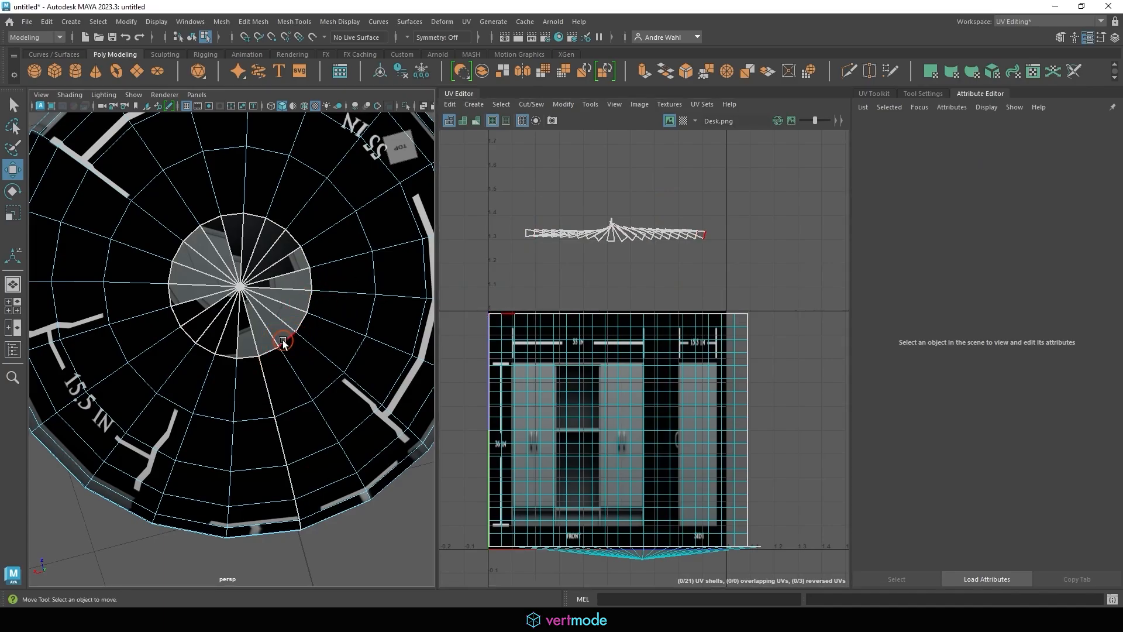
pyautogui.doubleClick(290, 341)
pyautogui.click(530, 105)
# Use Move and Sew to attach the cap triangles along the main grid's top edge
pyautogui.click(559, 217)
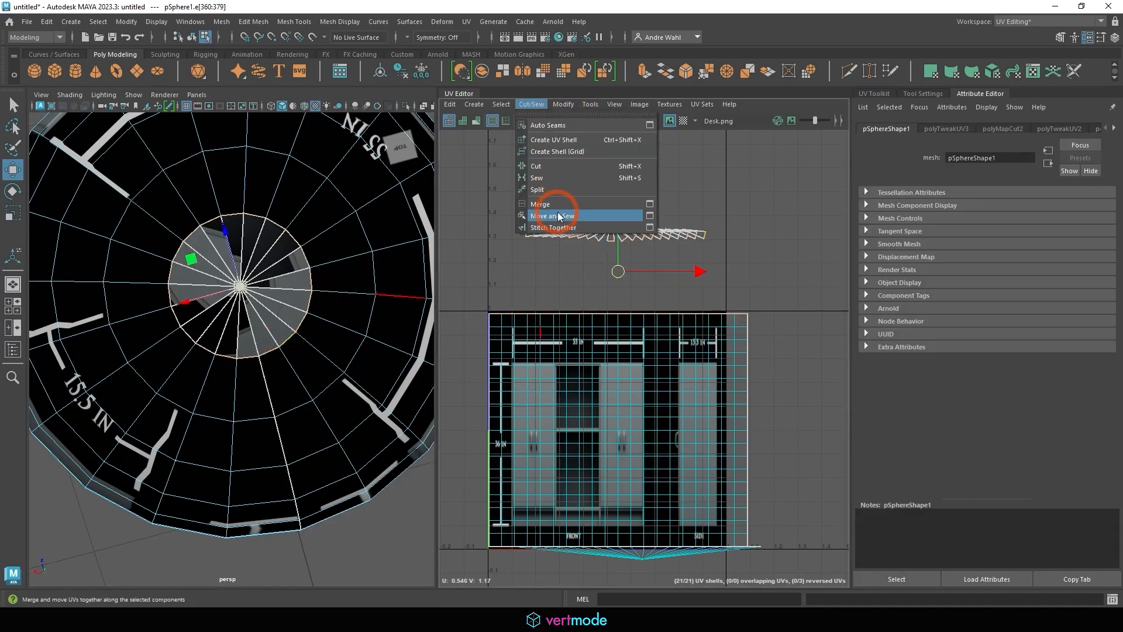
pyautogui.click(632, 212)
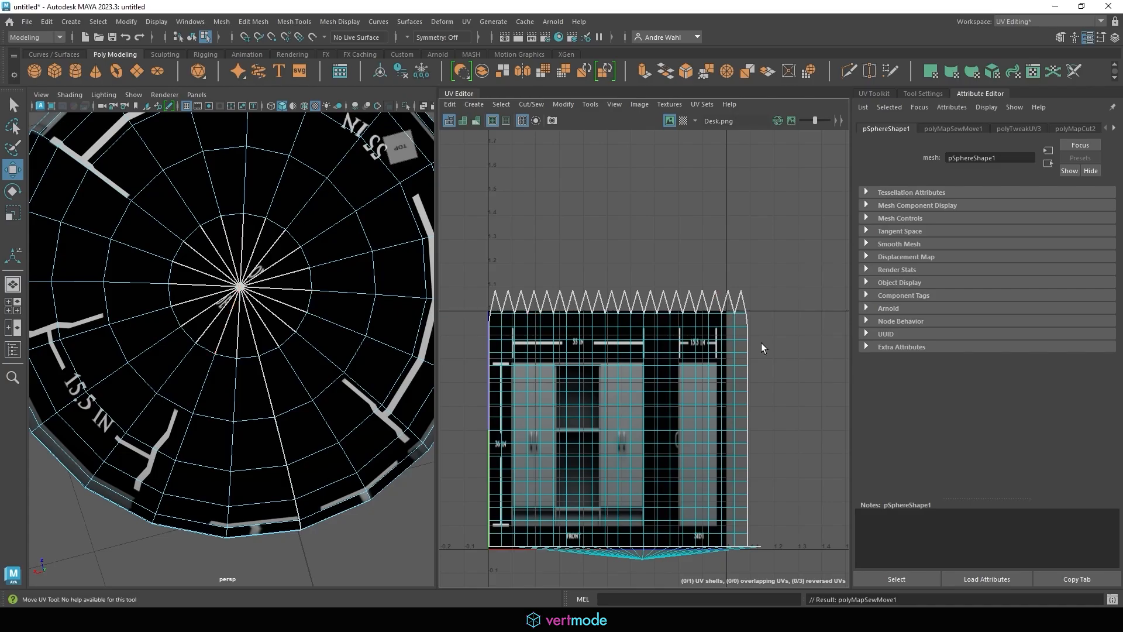
pyautogui.keyDown('alt'); pyautogui.moveTo(356, 321); pyautogui.dragTo(364, 255); pyautogui.keyUp('alt')
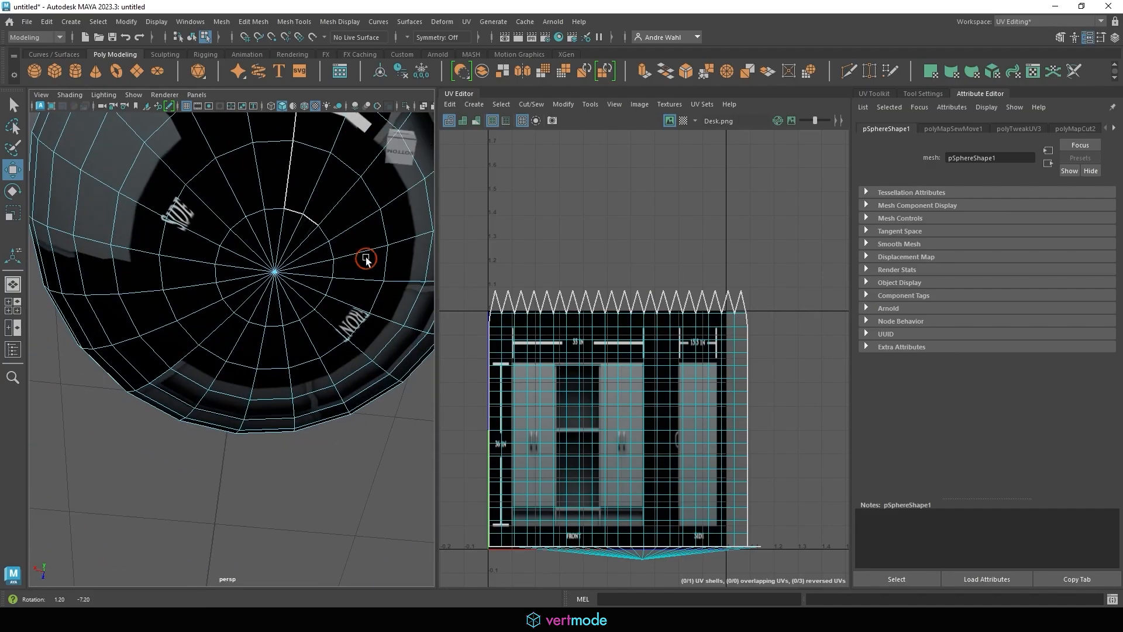
# Cut the bottom pole cap off as its own UV shell and move it below the main shell
pyautogui.doubleClick(253, 211)
pyautogui.click(532, 104)
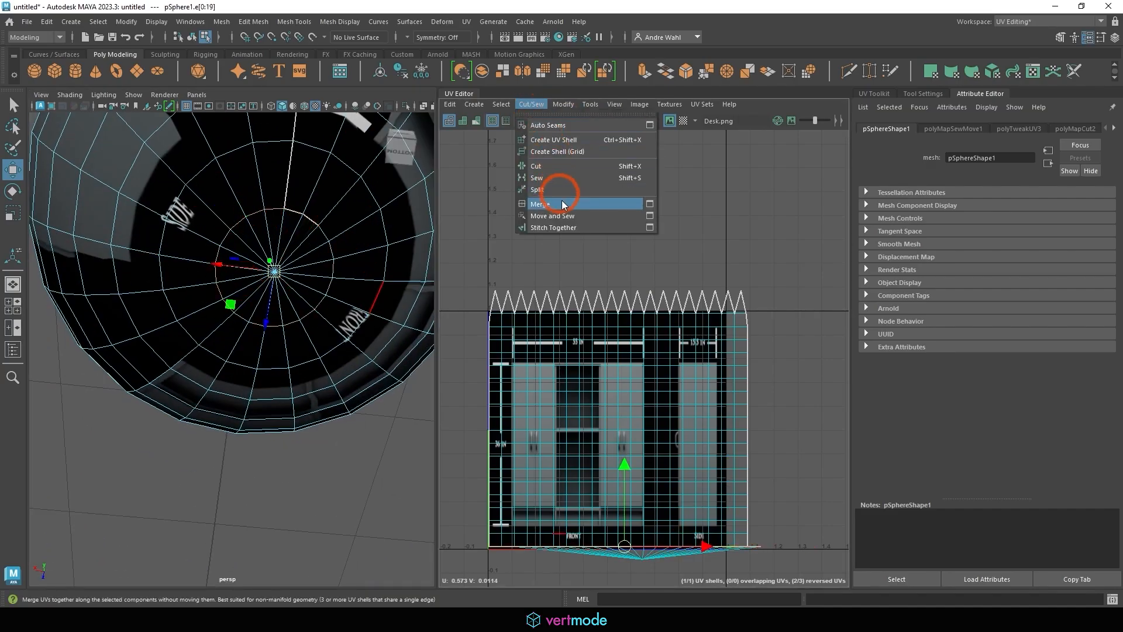
pyautogui.click(549, 166)
pyautogui.keyDown('alt'); pyautogui.moveTo(579, 463); pyautogui.dragTo(586, 345, button='middle'); pyautogui.keyUp('alt')
pyautogui.keyDown('alt'); pyautogui.moveTo(587, 345); pyautogui.dragTo(697, 318, button='right'); pyautogui.keyUp('alt')
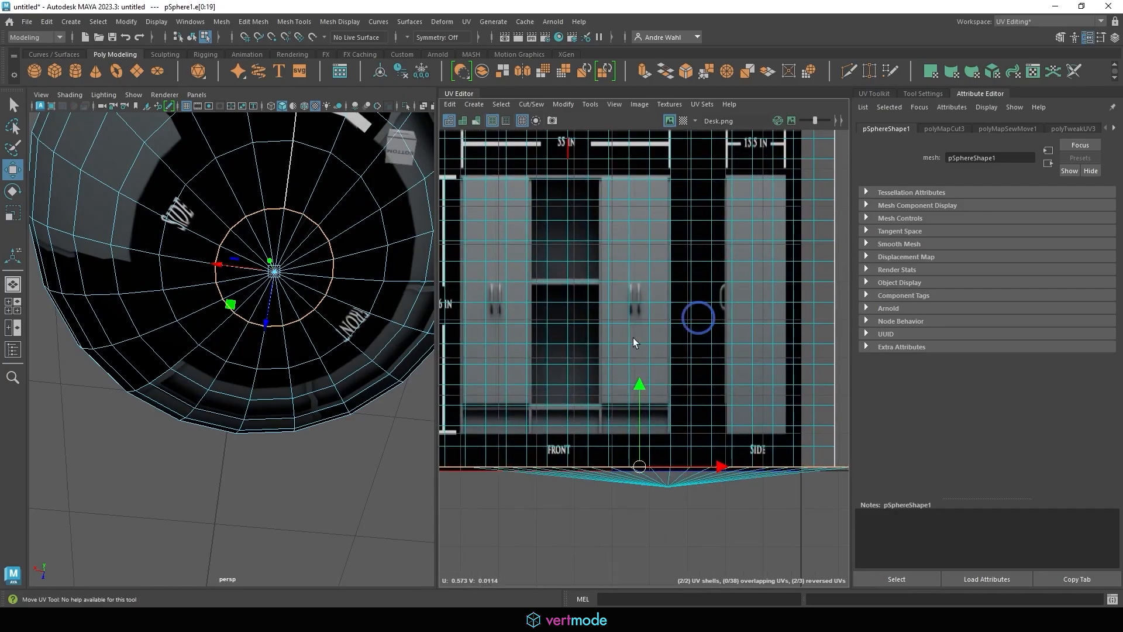
pyautogui.keyDown('alt'); pyautogui.moveTo(755, 511); pyautogui.dragTo(702, 374, button='middle'); pyautogui.keyUp('alt')
pyautogui.moveTo(643, 381); pyautogui.dragTo(649, 393, button='right')
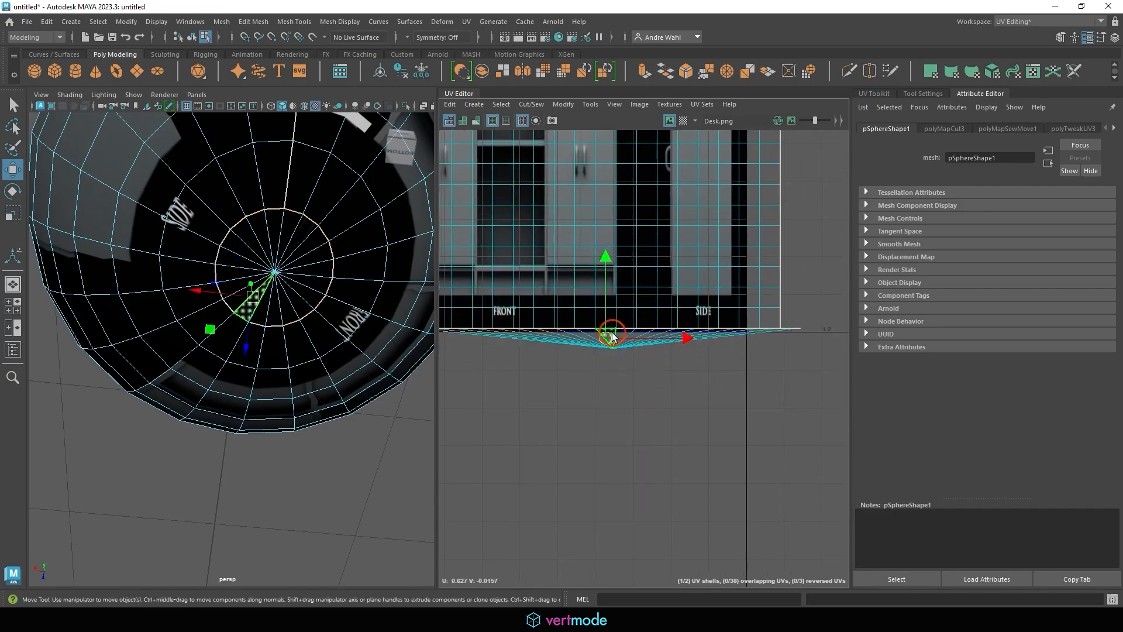
pyautogui.moveTo(614, 339); pyautogui.dragTo(595, 469)
pyautogui.click(574, 381)
# Cut the bottom cap's UVs along its radial edges
pyautogui.moveTo(290, 257); pyautogui.dragTo(272, 262, button='right')
pyautogui.moveTo(247, 295)
pyautogui.mouseDown()
pyautogui.moveTo(275, 224)
pyautogui.moveTo(273, 286)
pyautogui.moveTo(237, 220)
pyautogui.moveTo(238, 251)
pyautogui.moveTo(252, 237)
pyautogui.mouseUp()
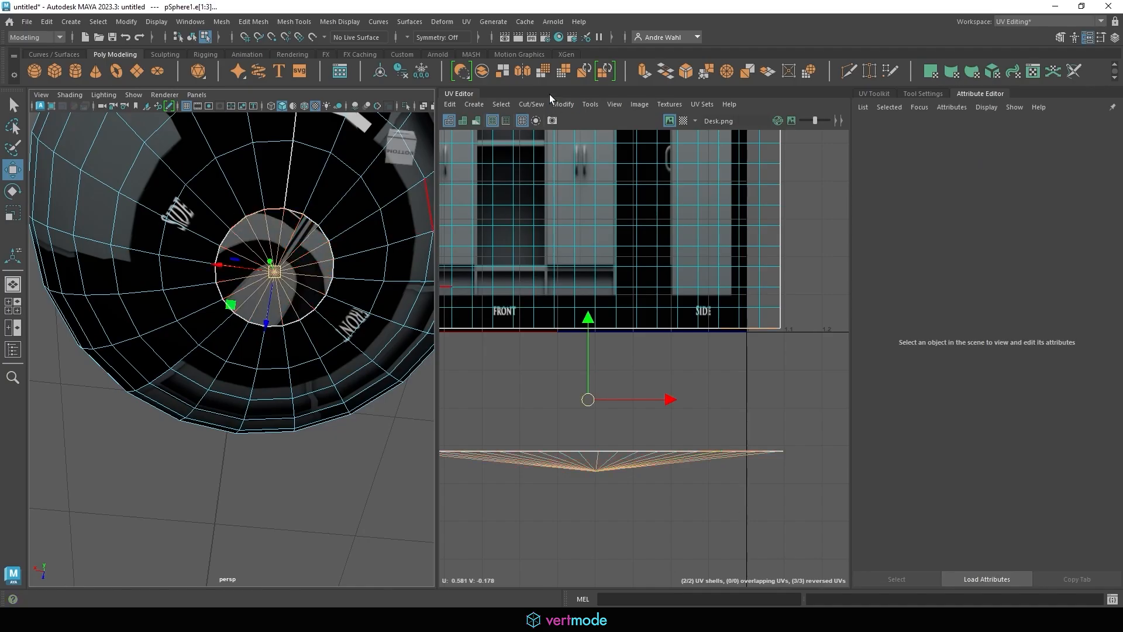
pyautogui.click(523, 108)
pyautogui.click(552, 168)
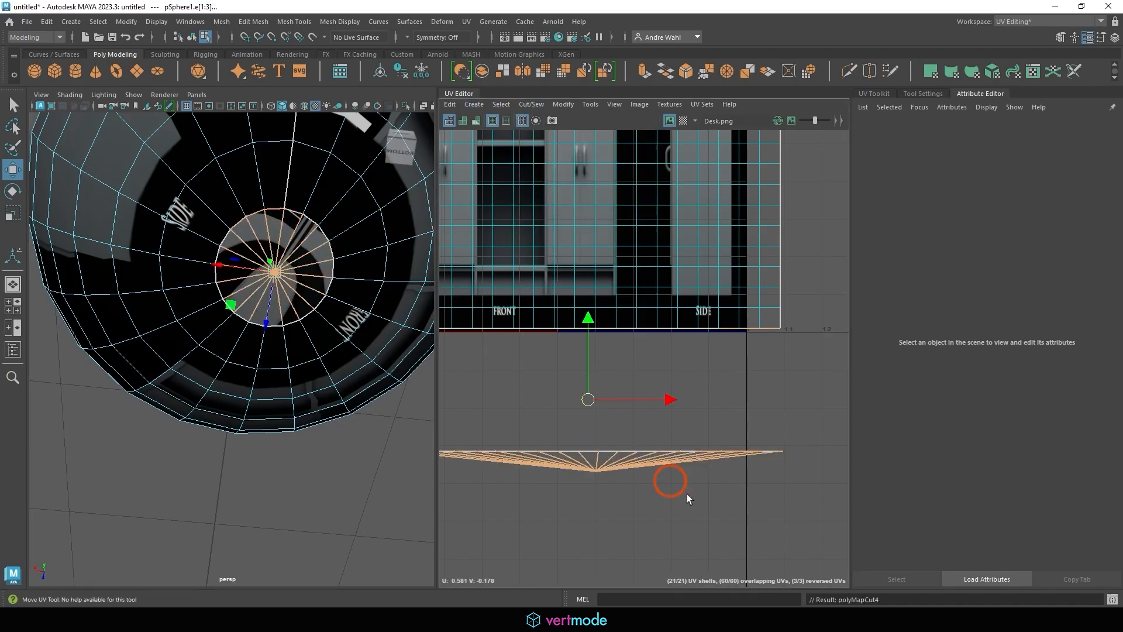
# Unfold the bottom cap's UVs into a flat strip
pyautogui.keyDown('alt'); pyautogui.moveTo(686, 495); pyautogui.dragTo(585, 440, button='right'); pyautogui.keyUp('alt')
pyautogui.keyDown('alt'); pyautogui.moveTo(585, 439); pyautogui.dragTo(584, 367, button='middle'); pyautogui.keyUp('alt')
pyautogui.moveTo(616, 374); pyautogui.dragTo(673, 422, button='right')
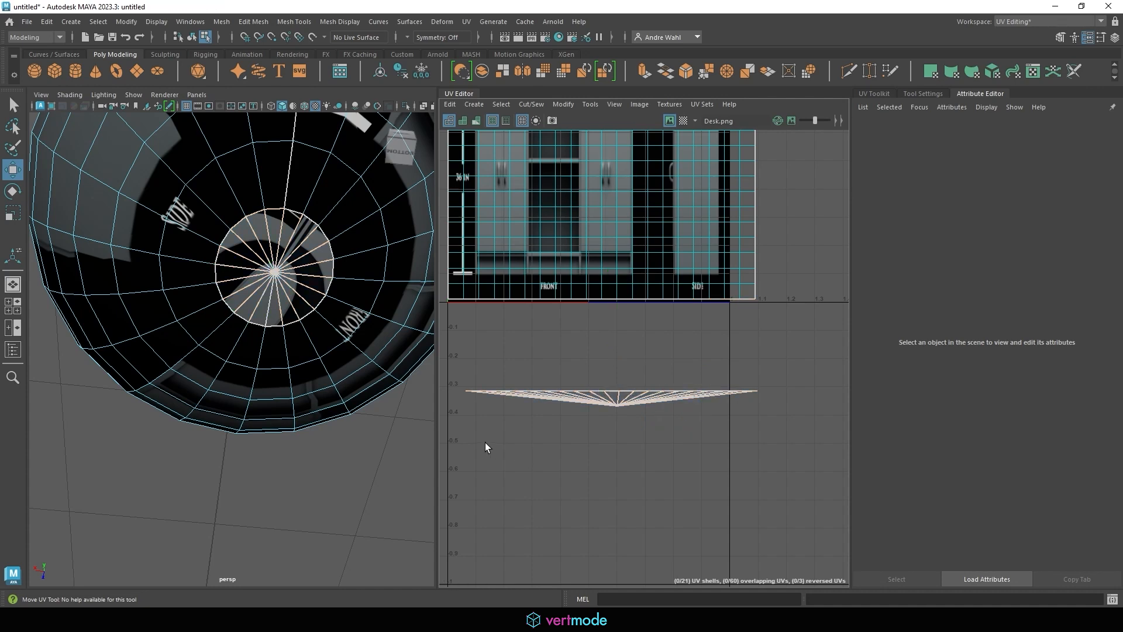
pyautogui.moveTo(462, 434); pyautogui.dragTo(804, 361)
pyautogui.click(564, 103)
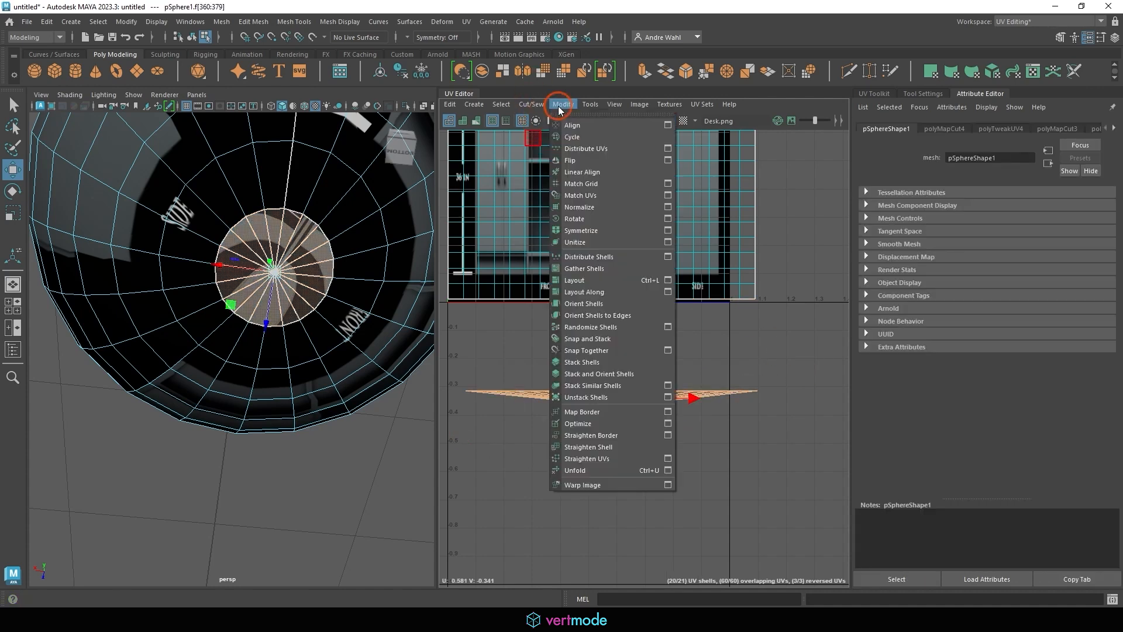
pyautogui.click(614, 471)
pyautogui.moveTo(502, 318); pyautogui.dragTo(503, 318, button='right')
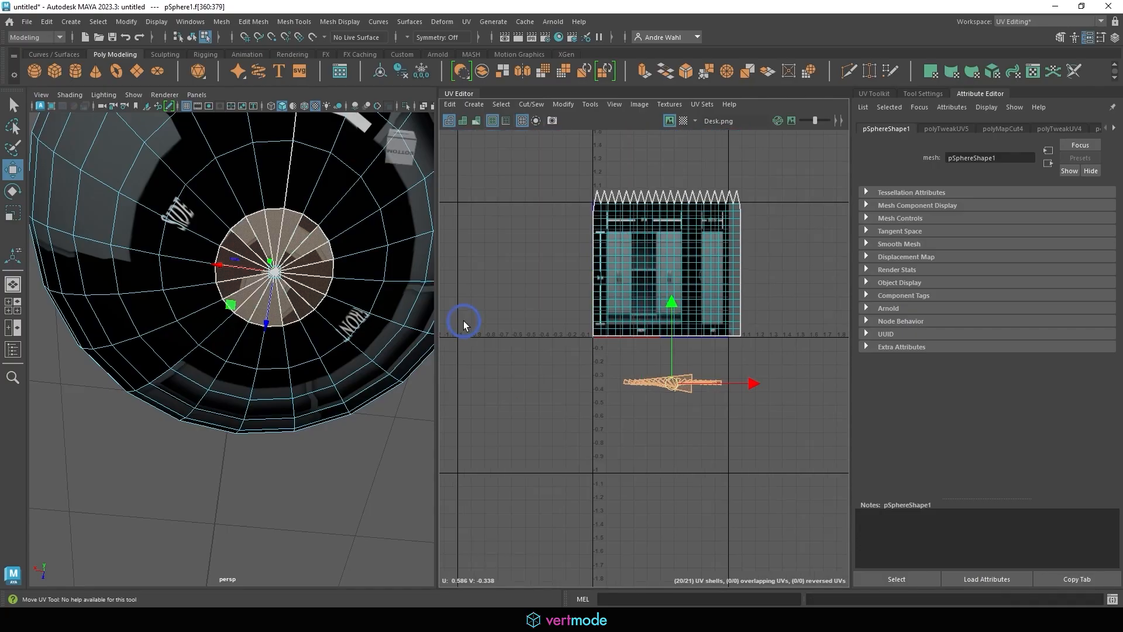
# Lay out the shell inside the 0–1 tile, then select the bottom cap's edge loop
pyautogui.scroll(-3, 728, 369)
pyautogui.moveTo(328, 224); pyautogui.dragTo(388, 209, button='right')
pyautogui.click(564, 104)
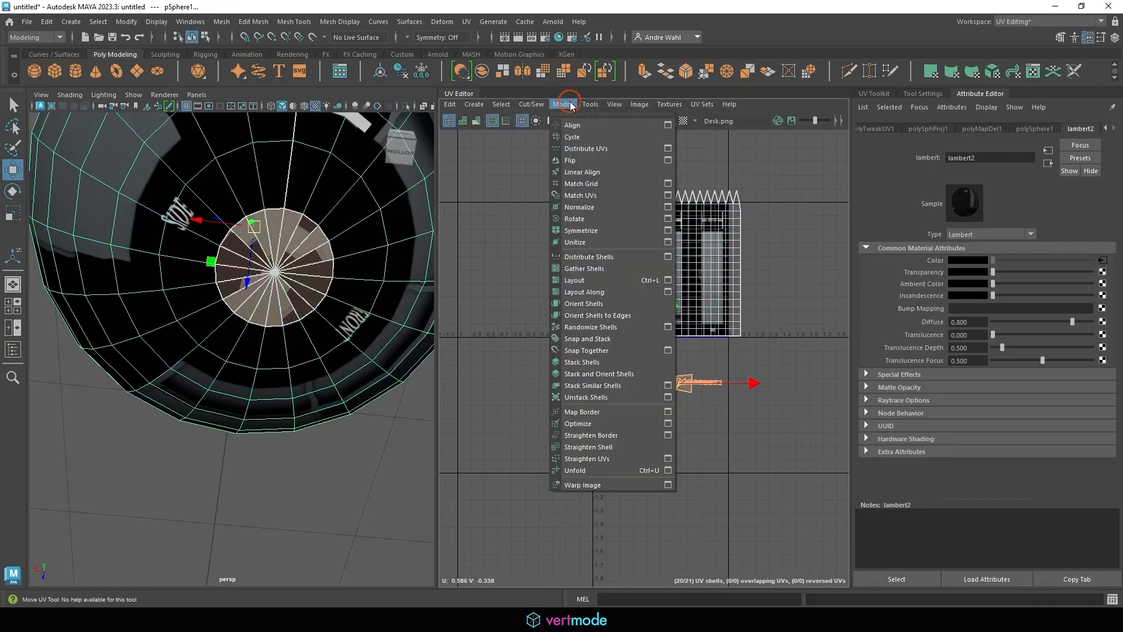
pyautogui.click(594, 280)
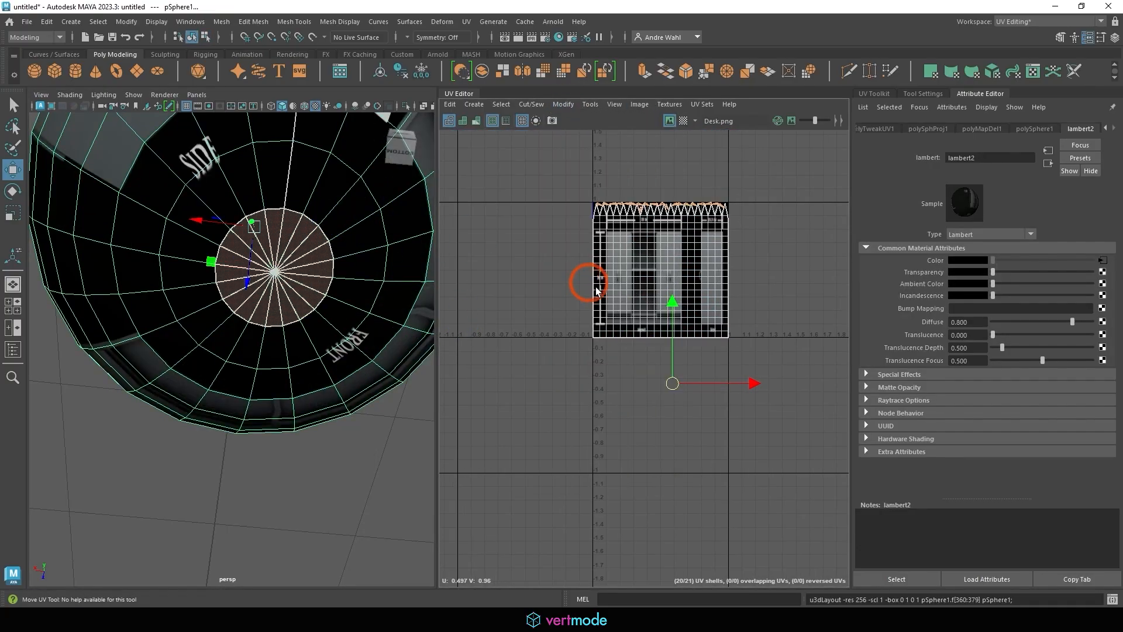
pyautogui.scroll(5, 613, 306)
pyautogui.keyDown('alt'); pyautogui.moveTo(647, 328); pyautogui.dragTo(577, 228, button='middle'); pyautogui.keyUp('alt')
pyautogui.moveTo(575, 270); pyautogui.dragTo(571, 301, button='right')
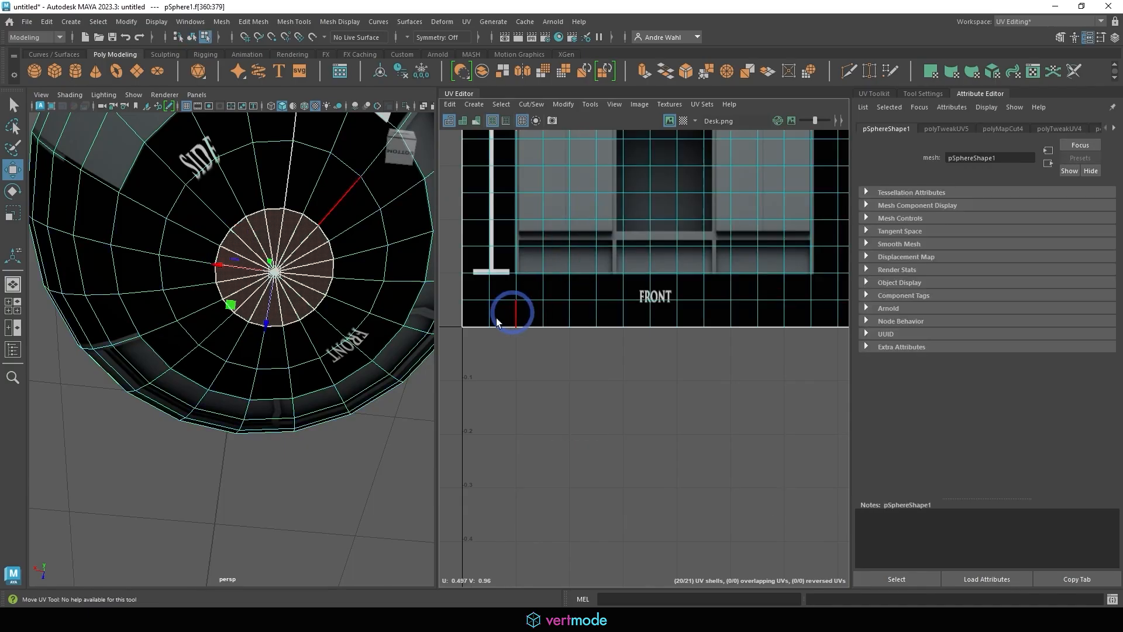
pyautogui.doubleClick(294, 323)
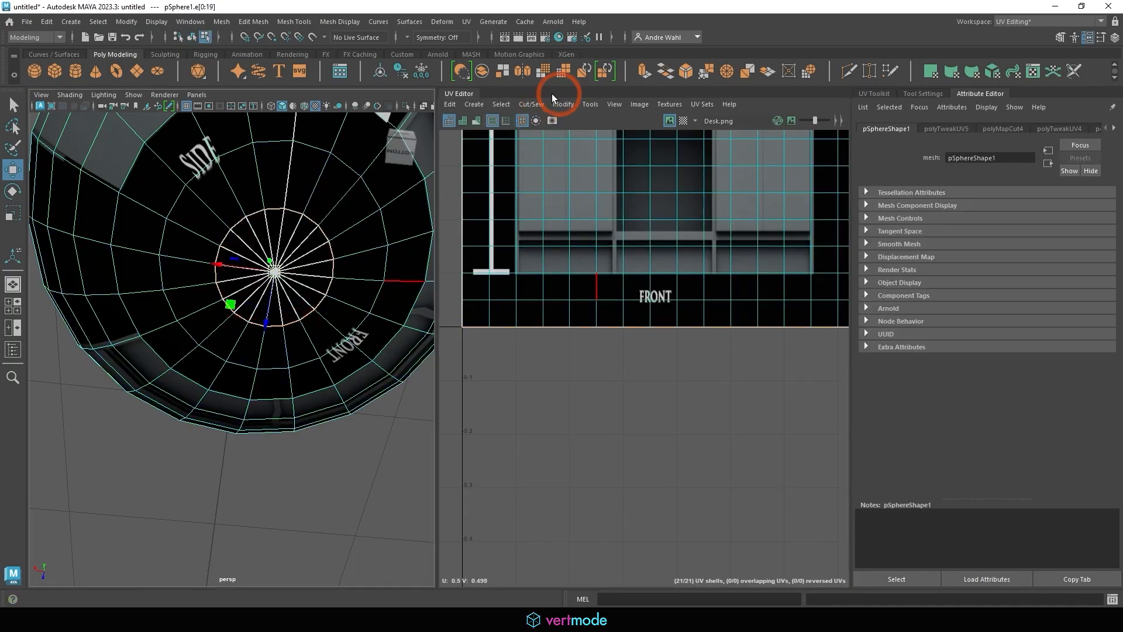
# Move and sew the bottom triangles onto the main shell's lower edge
pyautogui.click(530, 103)
pyautogui.click(542, 216)
pyautogui.keyDown('alt'); pyautogui.moveTo(716, 280); pyautogui.dragTo(657, 306, button='right'); pyautogui.keyUp('alt')
pyautogui.keyDown('alt'); pyautogui.moveTo(657, 306); pyautogui.dragTo(464, 285, button='middle'); pyautogui.keyUp('alt')
pyautogui.scroll(2, 464, 286)
# In UV selection mode, pick the corner UV and a point on the strip's lower edge
pyautogui.click(545, 301)
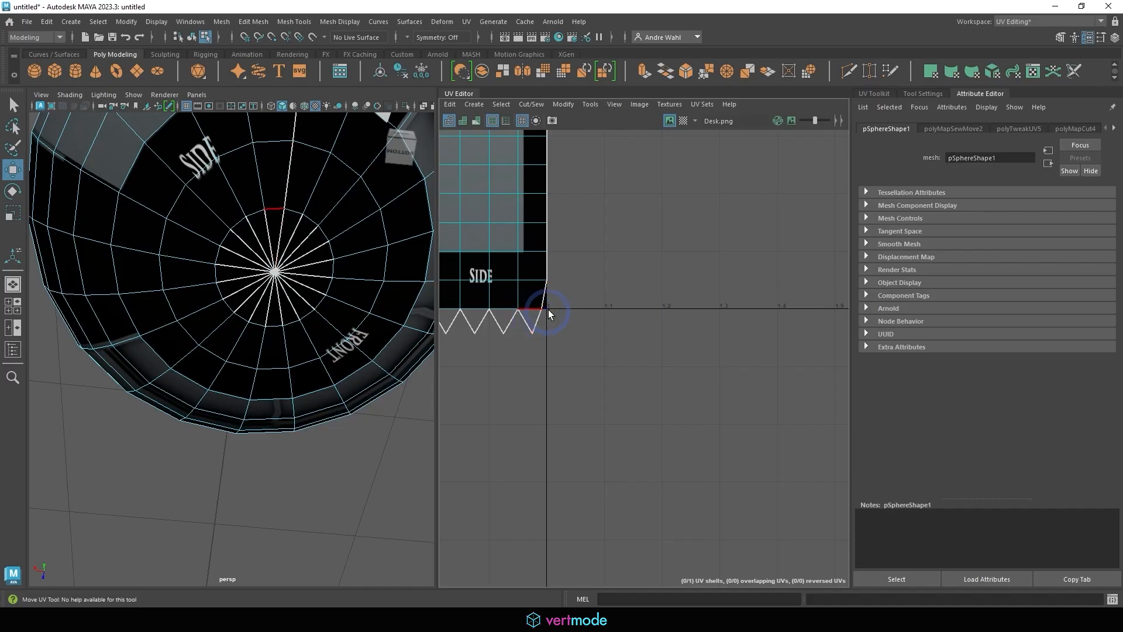
pyautogui.click(555, 324)
pyautogui.moveTo(554, 306); pyautogui.dragTo(592, 307, button='right')
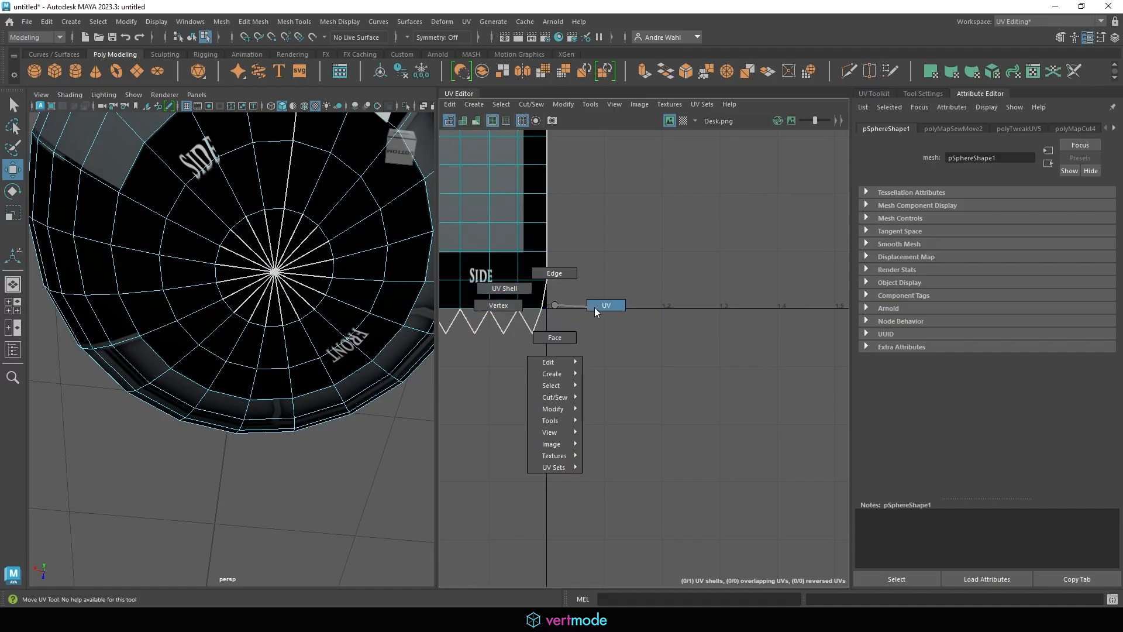
pyautogui.moveTo(612, 308); pyautogui.dragTo(612, 308, button='right')
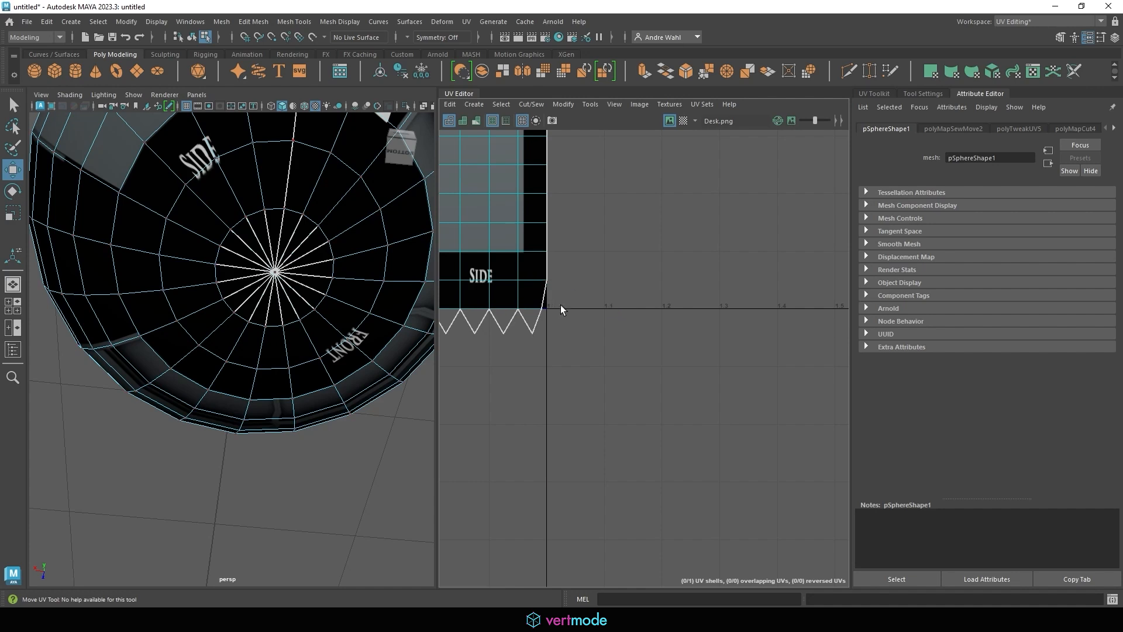
pyautogui.click(560, 305)
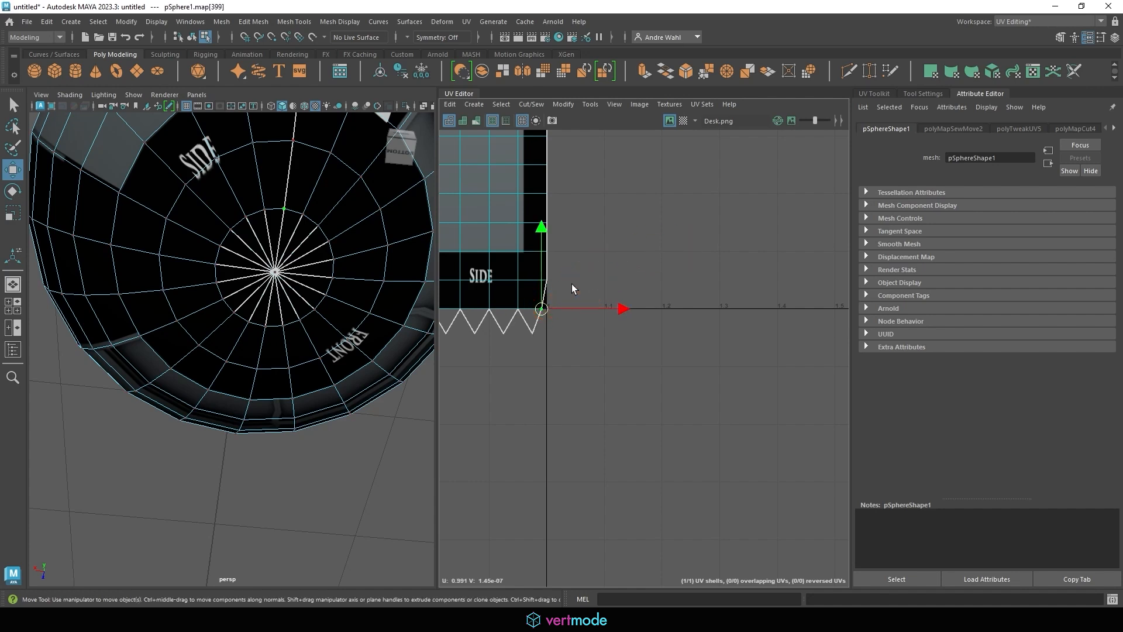
pyautogui.moveTo(534, 281); pyautogui.dragTo(587, 283, button='right')
pyautogui.keyDown('alt'); pyautogui.moveTo(645, 293); pyautogui.dragTo(775, 288, button='middle'); pyautogui.keyUp('alt')
pyautogui.keyDown('alt'); pyautogui.moveTo(725, 287); pyautogui.dragTo(467, 278, button='right'); pyautogui.keyUp('alt')
pyautogui.keyDown('alt'); pyautogui.moveTo(643, 294); pyautogui.dragTo(738, 300, button='middle'); pyautogui.keyUp('alt')
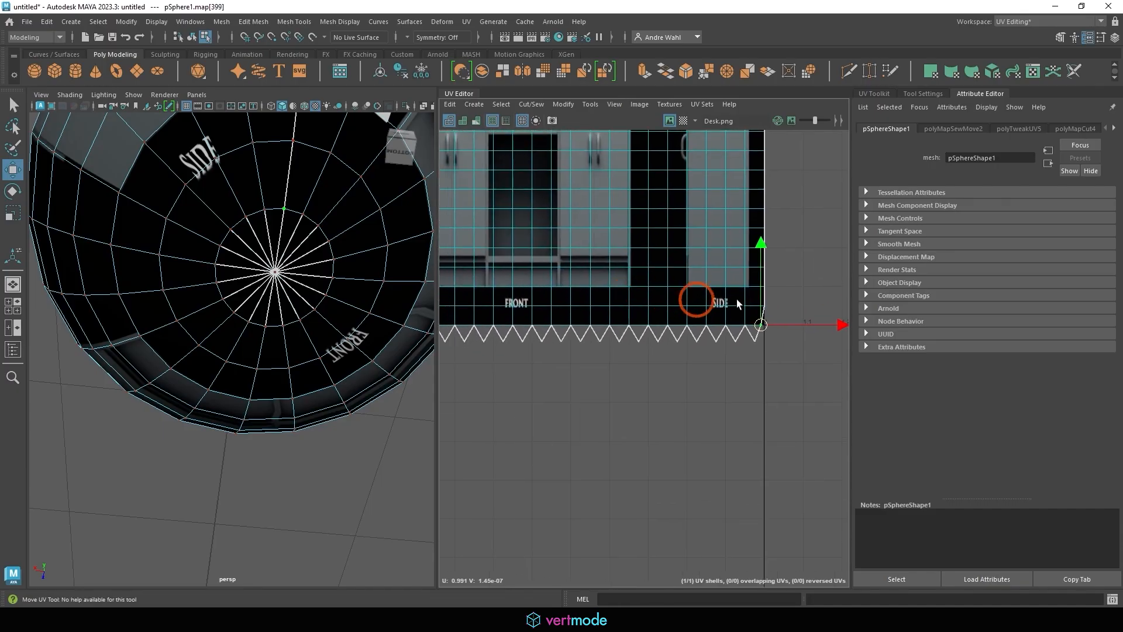
pyautogui.keyDown('alt'); pyautogui.moveTo(739, 301); pyautogui.dragTo(545, 307, button='right'); pyautogui.keyUp('alt')
pyautogui.keyDown('alt'); pyautogui.moveTo(650, 319); pyautogui.dragTo(783, 319, button='right'); pyautogui.keyUp('alt')
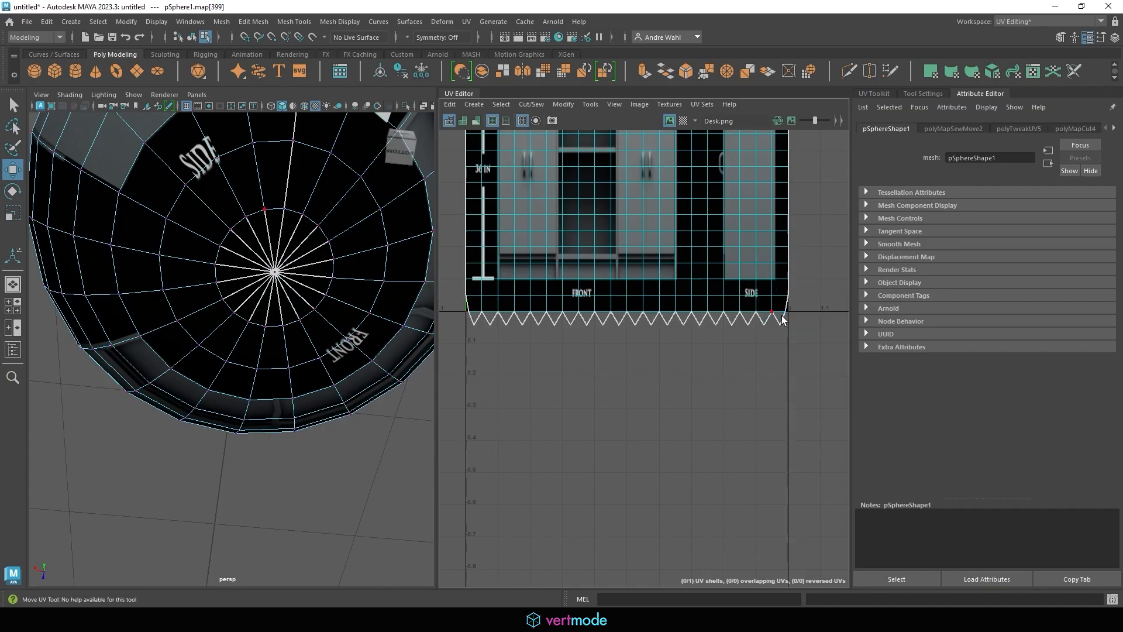
pyautogui.click(783, 313)
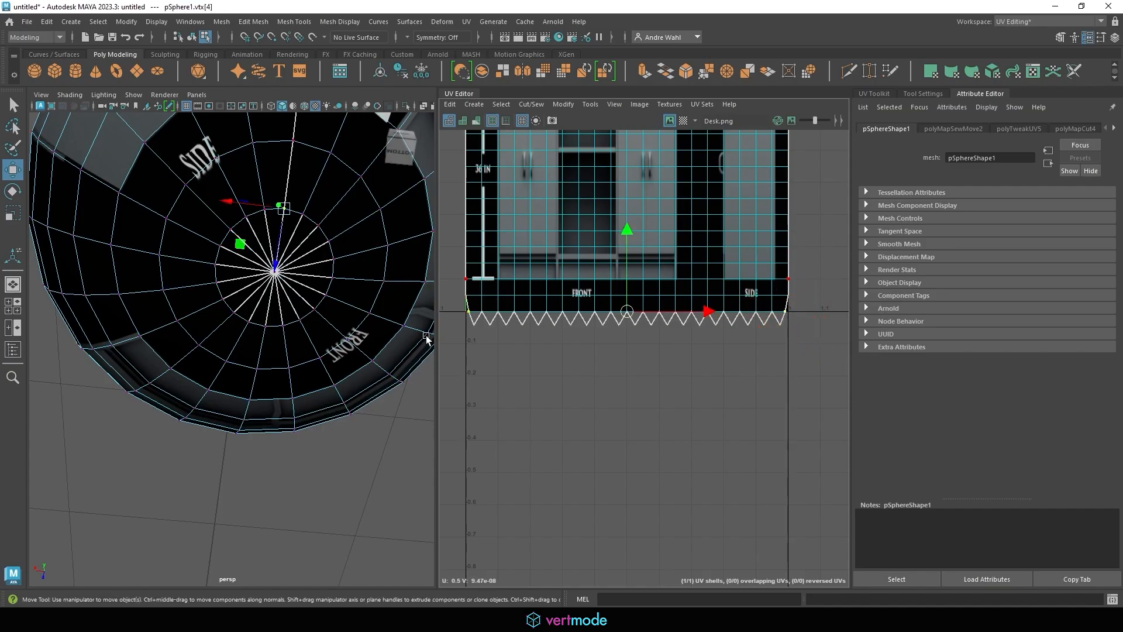
# Scale the selected lower-edge UVs slightly narrower in U
pyautogui.moveTo(821, 318); pyautogui.dragTo(821, 321, button='right')
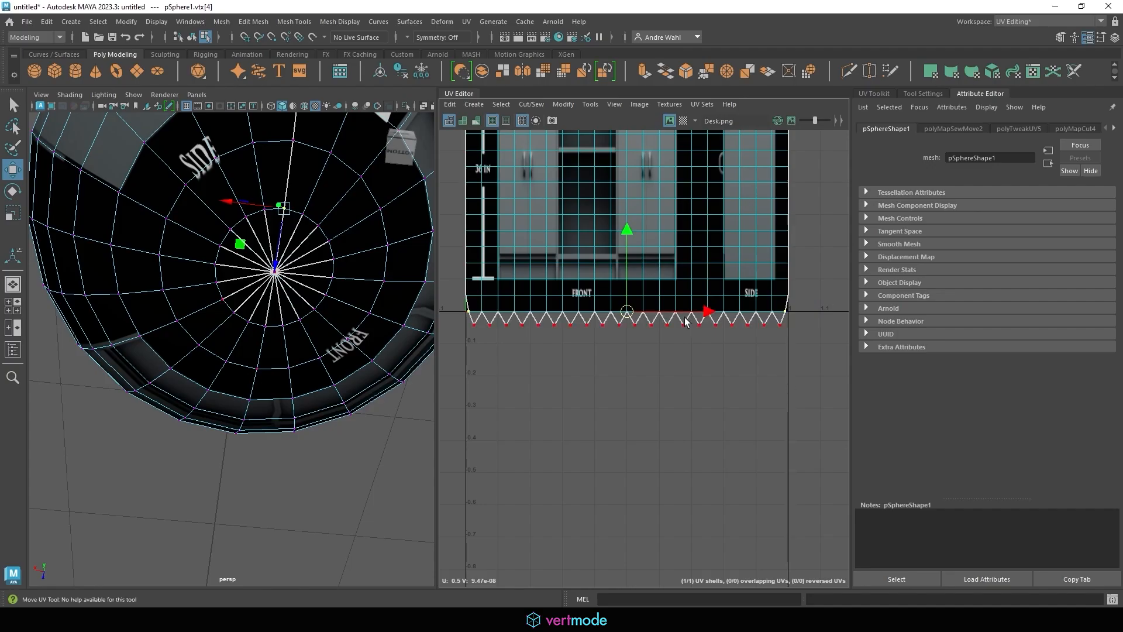
pyautogui.press('r')
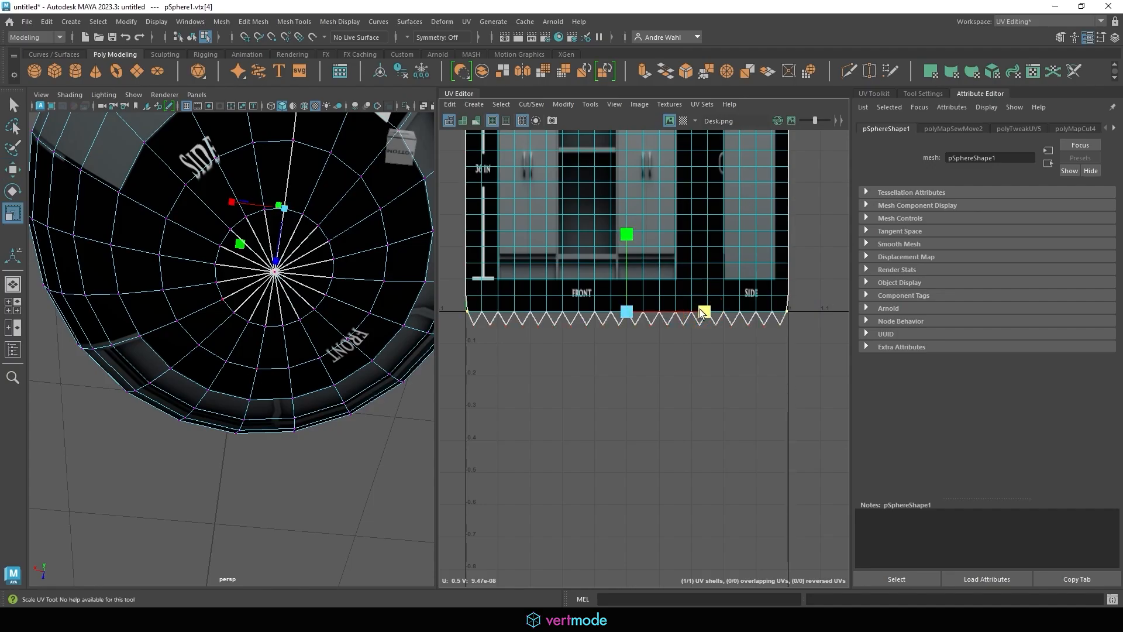
pyautogui.moveTo(704, 313); pyautogui.dragTo(702, 312)
# Return to Object Mode and orbit out to view the whole sphere
pyautogui.moveTo(304, 247); pyautogui.dragTo(341, 229, button='right')
pyautogui.keyDown('alt'); pyautogui.moveTo(341, 229); pyautogui.dragTo(208, 269, button='right'); pyautogui.keyUp('alt')
pyautogui.keyDown('alt'); pyautogui.moveTo(209, 269); pyautogui.dragTo(259, 307); pyautogui.keyUp('alt')
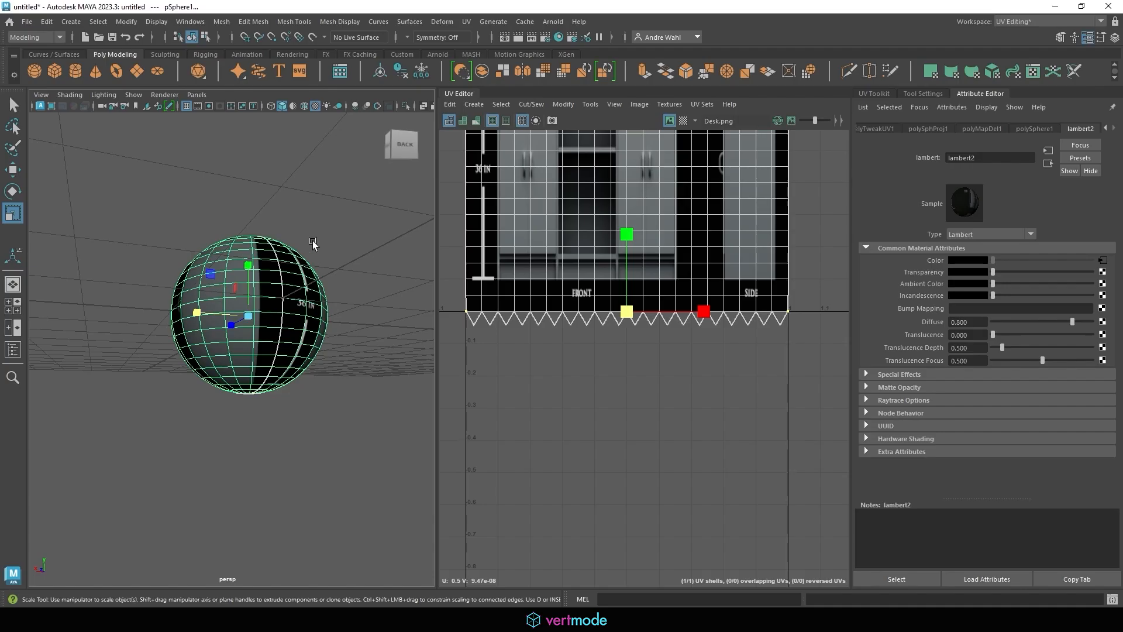
pyautogui.keyDown('alt'); pyautogui.moveTo(313, 240); pyautogui.dragTo(282, 280); pyautogui.keyUp('alt')
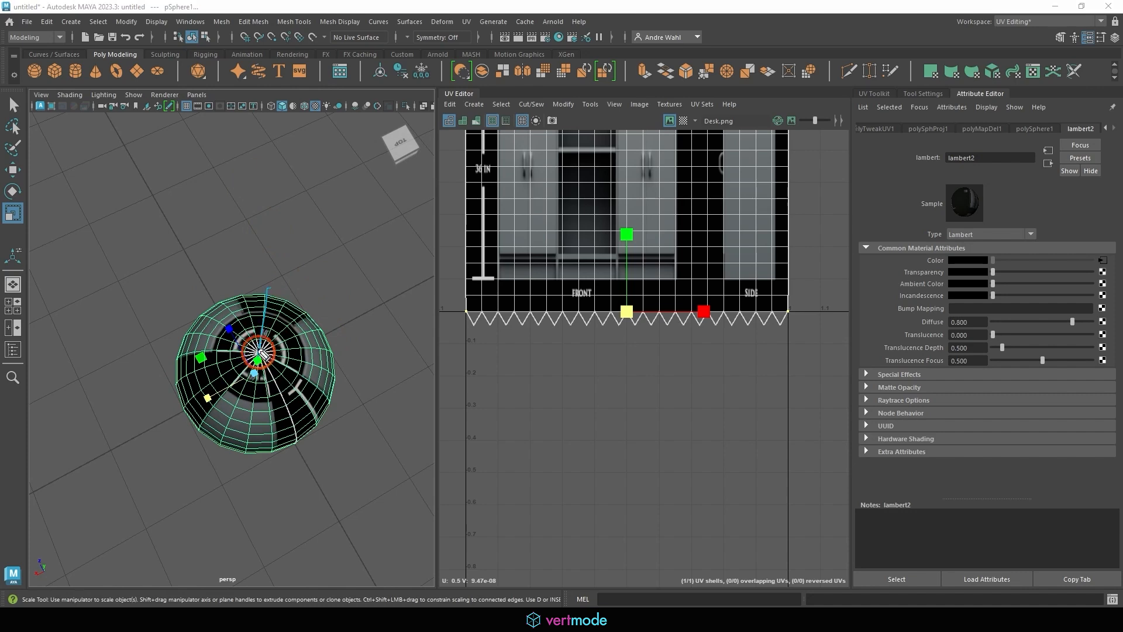
pyautogui.moveTo(253, 371)
pyautogui.mouseDown()
pyautogui.moveTo(272, 346)
pyautogui.moveTo(274, 362)
pyautogui.mouseUp()
pyautogui.press('Escape')
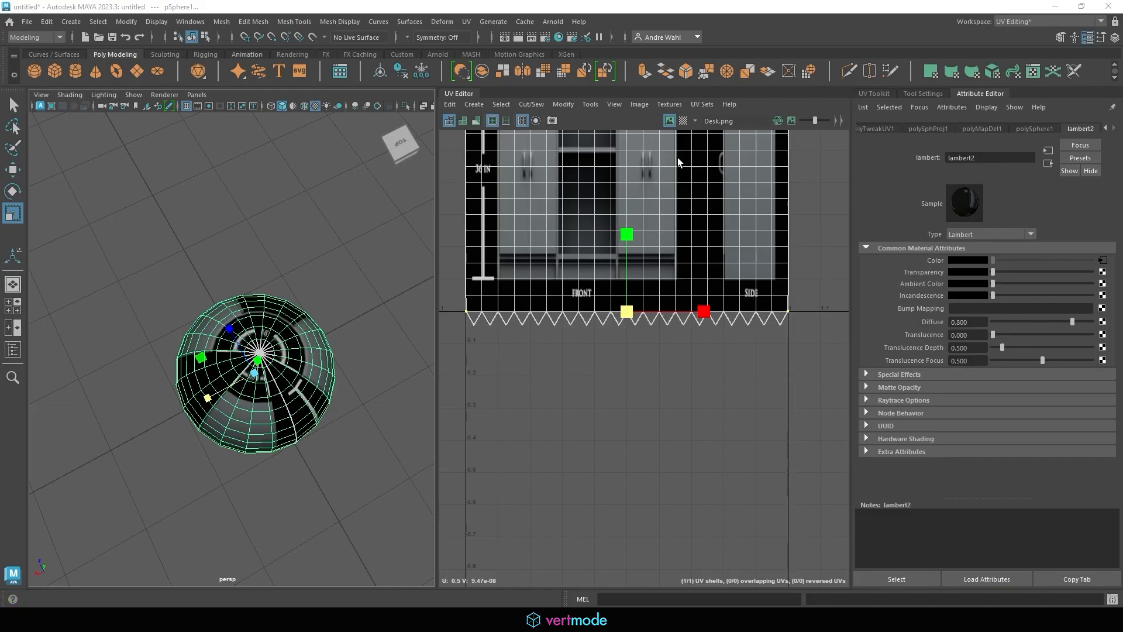
# Hide the texture image and create a camera-based UV projection for the sphere
pyautogui.click(670, 121)
pyautogui.click(475, 105)
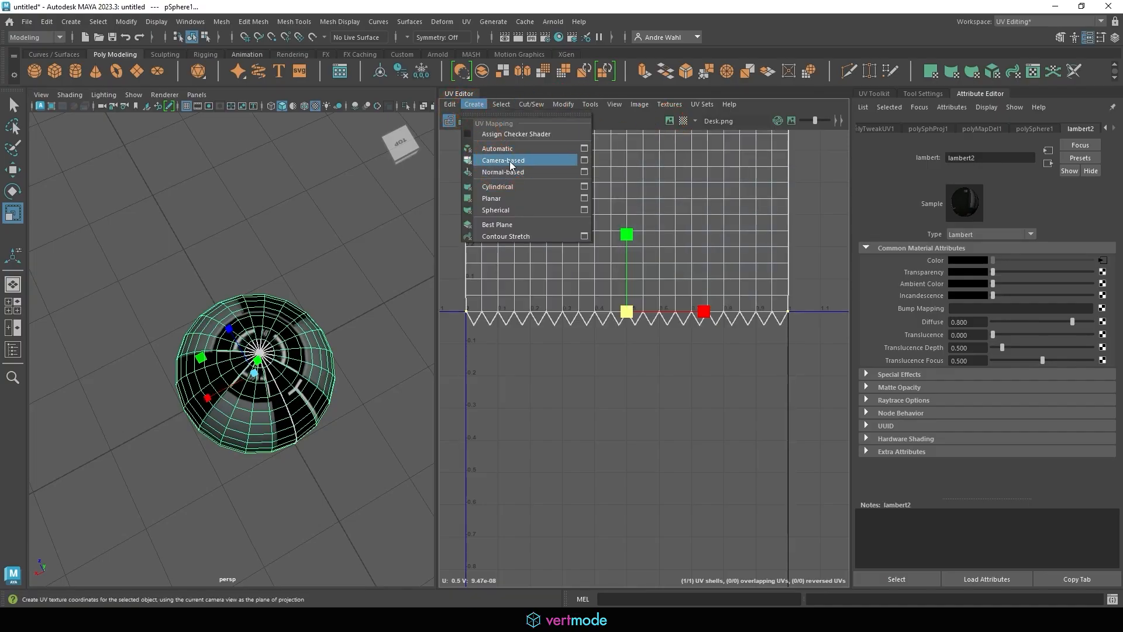
pyautogui.click(510, 165)
# Cut the UVs along the sphere's equator edge loop into two shells
pyautogui.keyDown('alt'); pyautogui.moveTo(305, 286); pyautogui.dragTo(285, 223); pyautogui.keyUp('alt')
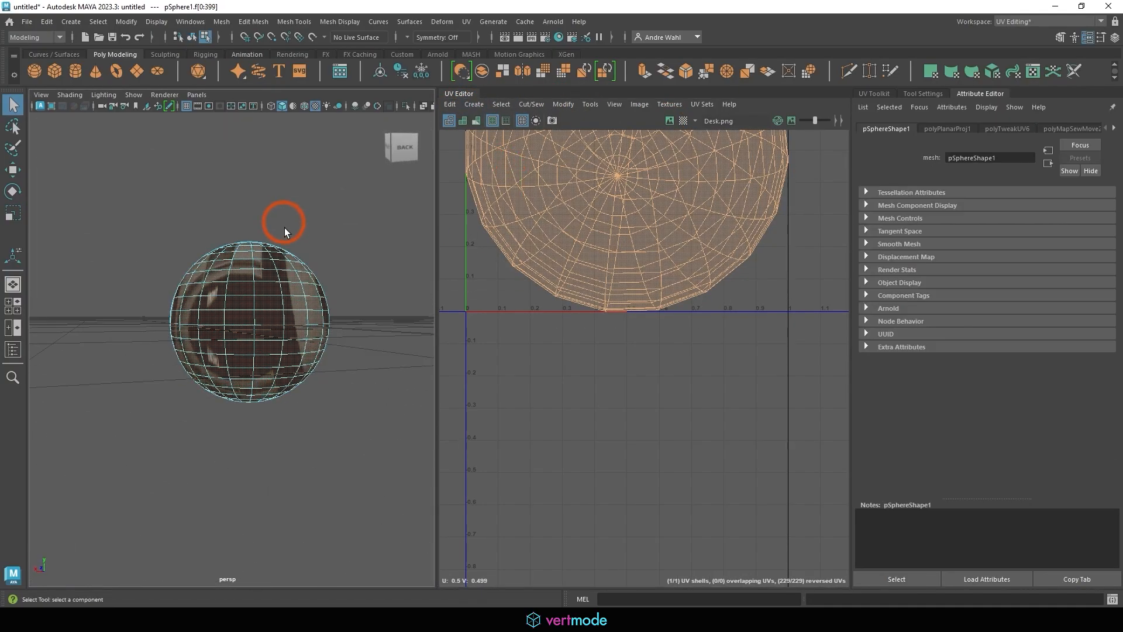
pyautogui.moveTo(287, 229)
pyautogui.keyDown('alt'); pyautogui.mouseDown(button='right')
pyautogui.moveTo(387, 279)
pyautogui.moveTo(306, 258)
pyautogui.moveTo(305, 221)
pyautogui.mouseUp(button='right'); pyautogui.keyUp('alt')
pyautogui.scroll(-3, 318, 246)
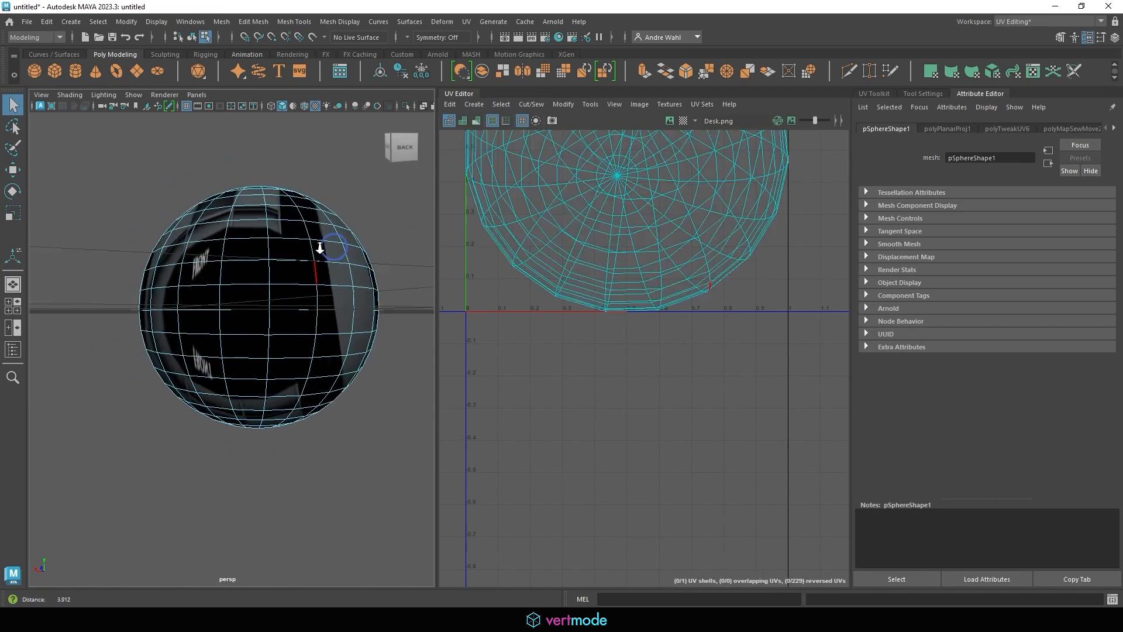
pyautogui.keyDown('alt'); pyautogui.moveTo(317, 247); pyautogui.dragTo(280, 252); pyautogui.keyUp('alt')
pyautogui.doubleClick(231, 318)
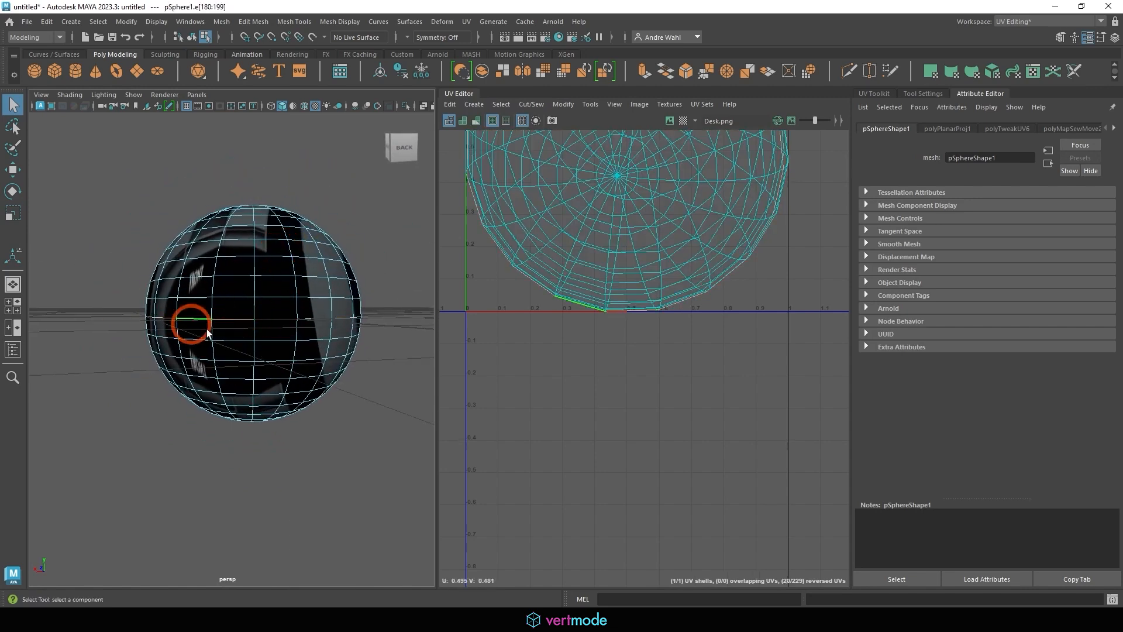
pyautogui.click(515, 114)
pyautogui.click(544, 159)
pyautogui.press('r')
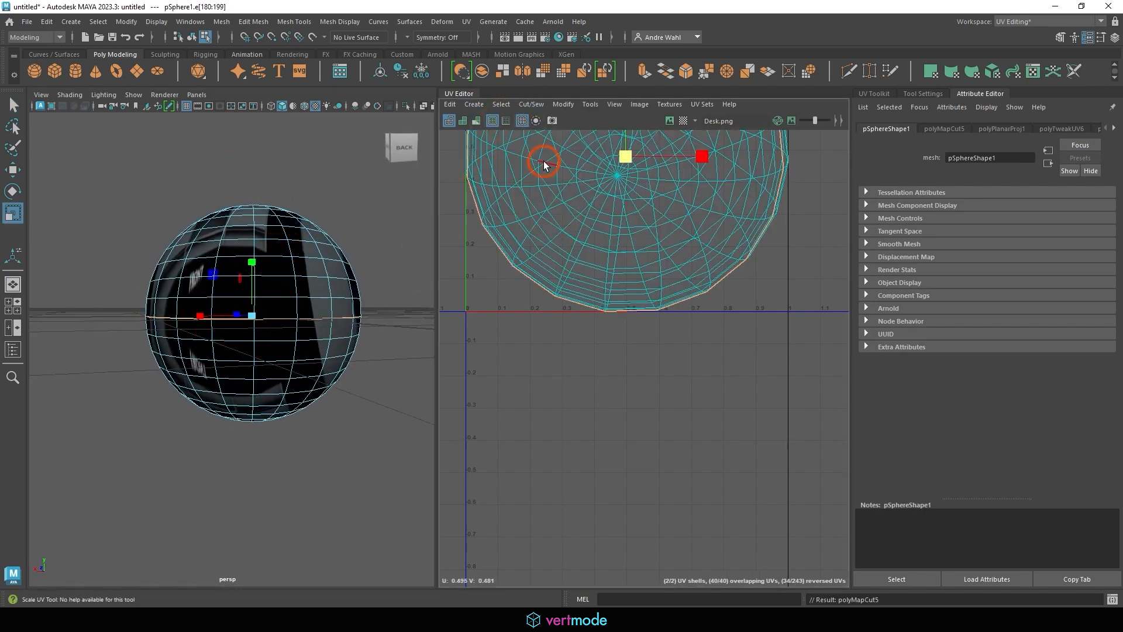
pyautogui.keyDown('alt'); pyautogui.moveTo(371, 229); pyautogui.dragTo(295, 262); pyautogui.keyUp('alt')
pyautogui.moveTo(279, 268); pyautogui.dragTo(335, 238, button='right')
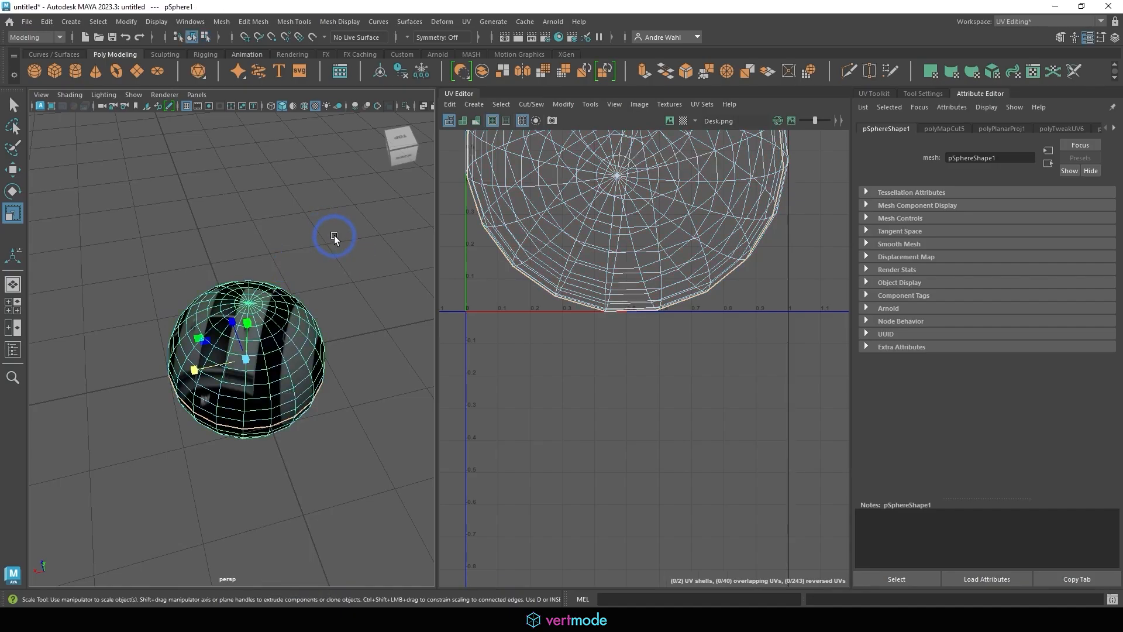
# Run Modify > Layout to separate the two disc shells, then inspect them with the checker map
pyautogui.moveTo(564, 104); pyautogui.dragTo(578, 476)
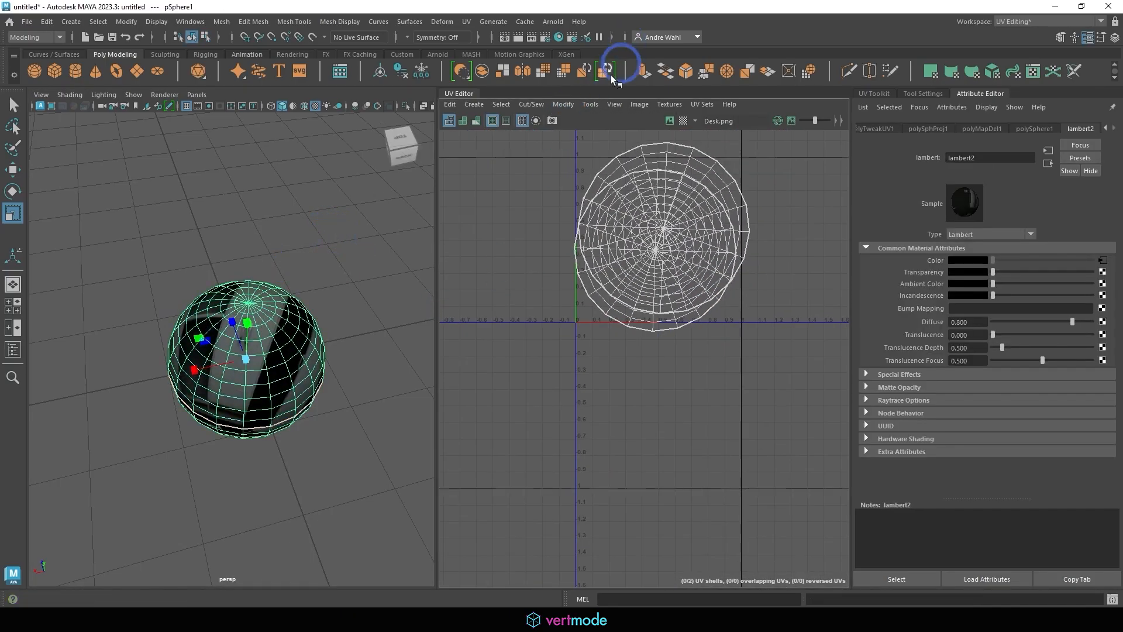
pyautogui.moveTo(561, 107); pyautogui.dragTo(586, 281)
pyautogui.keyDown('alt'); pyautogui.moveTo(647, 221); pyautogui.dragTo(749, 237, button='right'); pyautogui.keyUp('alt')
pyautogui.click(683, 121)
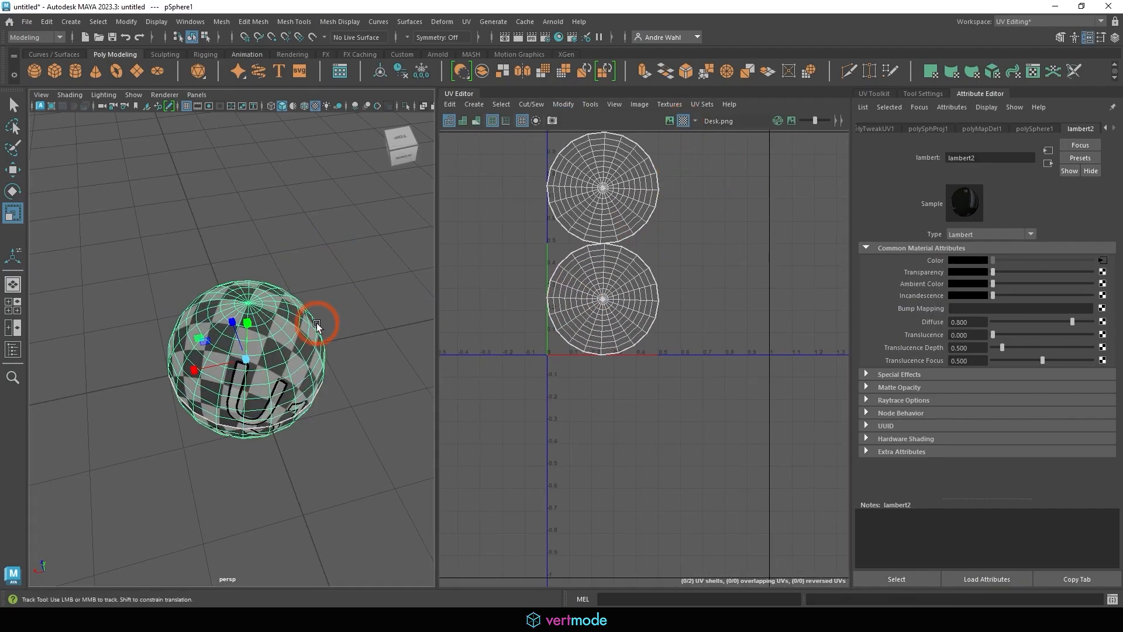
pyautogui.keyDown('alt'); pyautogui.moveTo(317, 323); pyautogui.dragTo(328, 231); pyautogui.keyUp('alt')
pyautogui.keyDown('alt'); pyautogui.moveTo(298, 293); pyautogui.dragTo(343, 268); pyautogui.keyUp('alt')
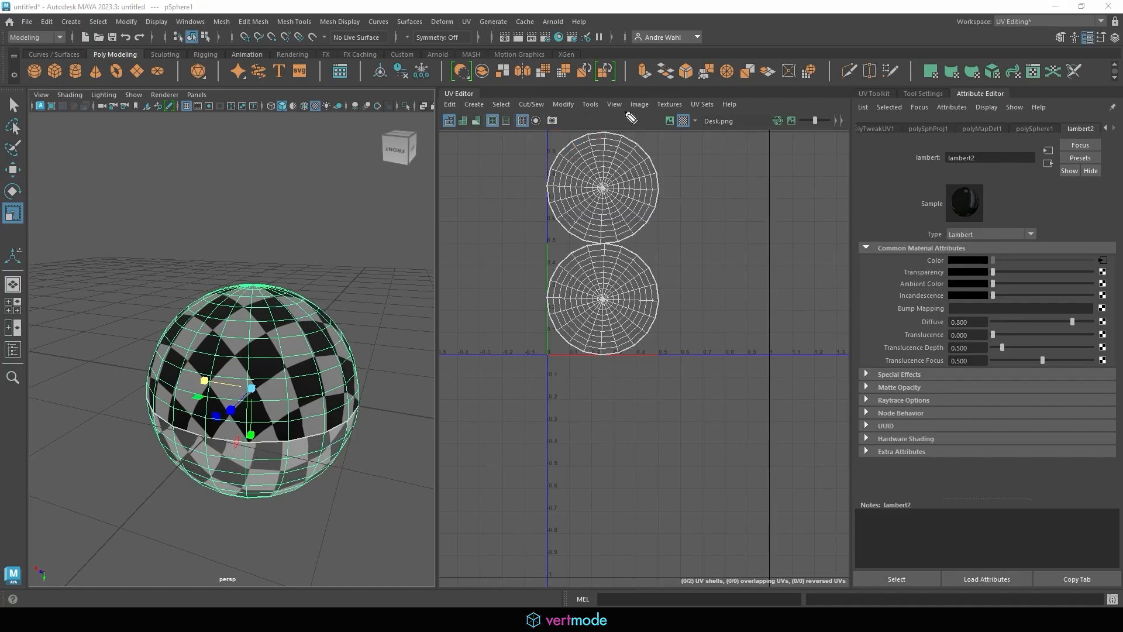
pyautogui.click(10, 325)
pyautogui.moveTo(576, 140)
pyautogui.mouseDown()
pyautogui.moveTo(614, 139)
pyautogui.moveTo(623, 175)
pyautogui.moveTo(640, 169)
pyautogui.moveTo(656, 220)
pyautogui.moveTo(539, 322)
pyautogui.moveTo(606, 251)
pyautogui.moveTo(642, 359)
pyautogui.moveTo(677, 316)
pyautogui.mouseUp()
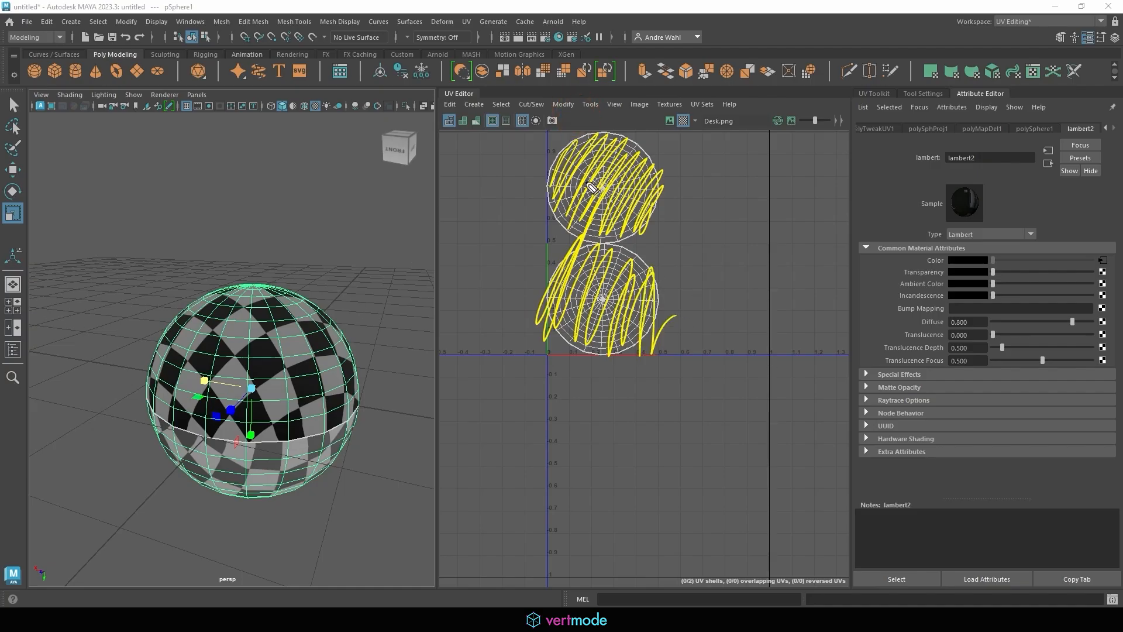
pyautogui.moveTo(600, 208)
pyautogui.mouseDown()
pyautogui.moveTo(608, 181)
pyautogui.moveTo(597, 204)
pyautogui.mouseUp()
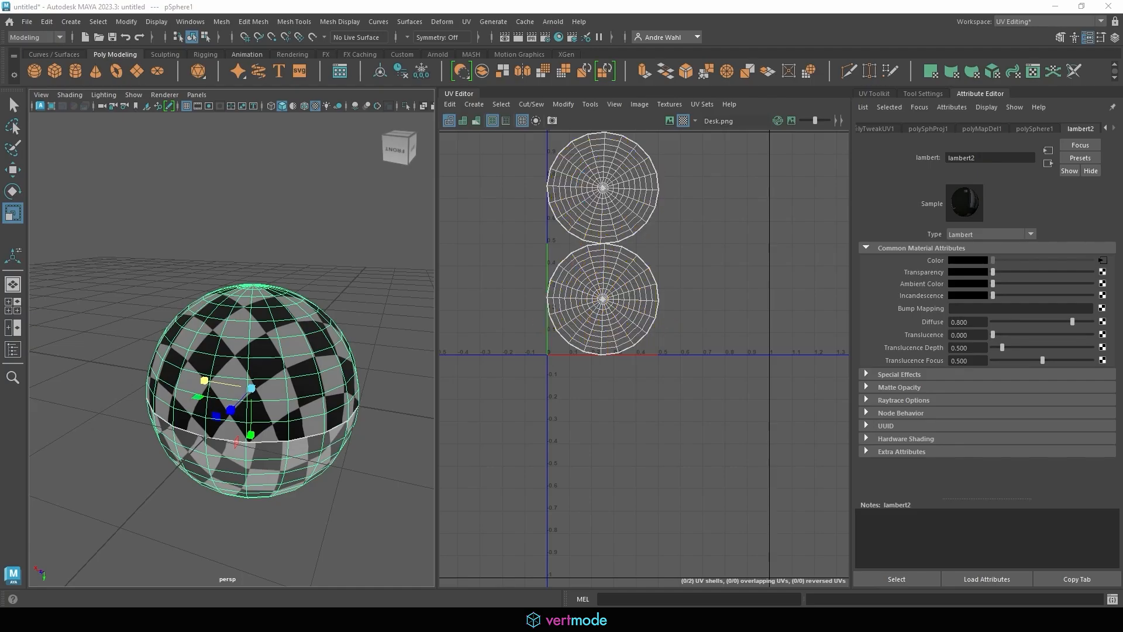
pyautogui.moveTo(601, 198)
pyautogui.mouseDown()
pyautogui.moveTo(613, 179)
pyautogui.moveTo(597, 196)
pyautogui.moveTo(611, 199)
pyautogui.mouseUp()
# Reselect the sphere and reproject its UVs camera-based
pyautogui.click(338, 258)
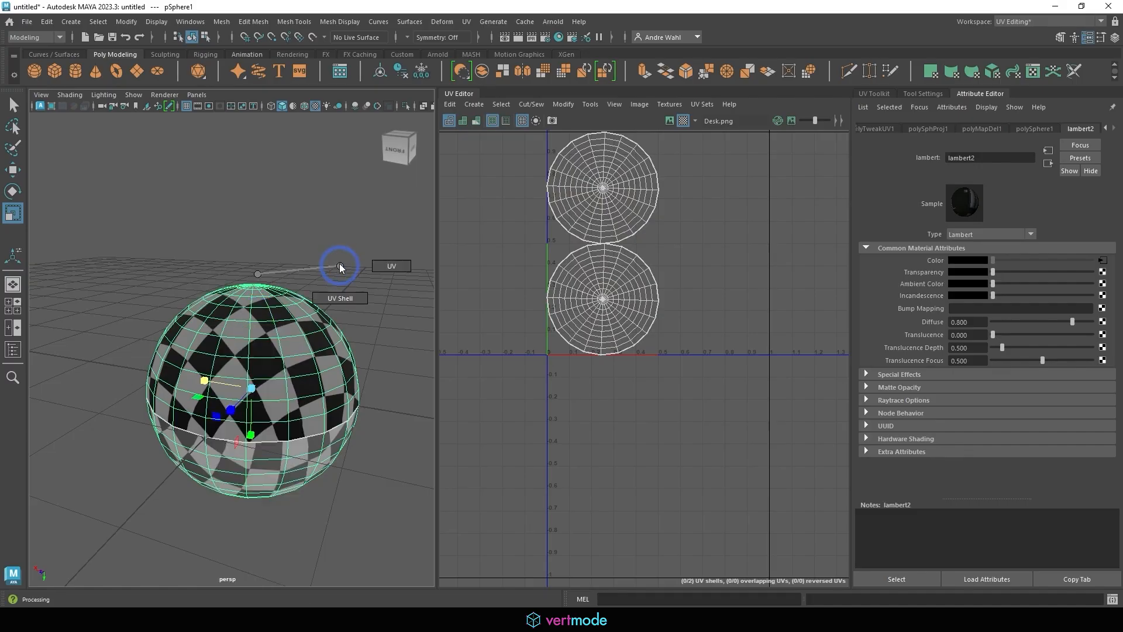
pyautogui.moveTo(228, 286); pyautogui.dragTo(275, 233, button='right')
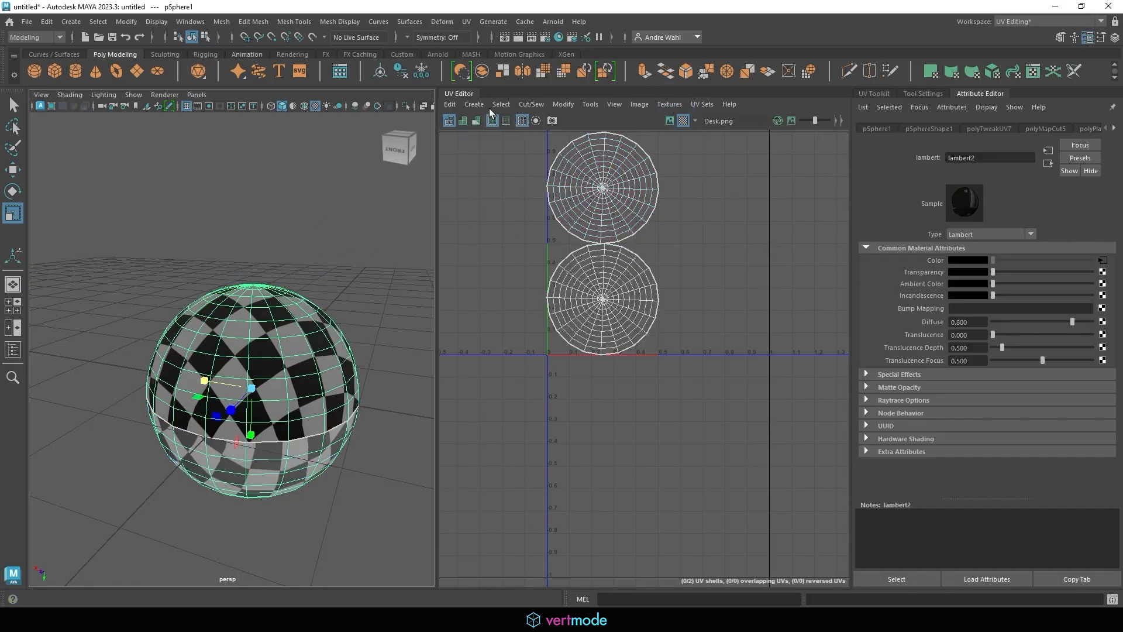
pyautogui.moveTo(481, 106); pyautogui.dragTo(503, 159)
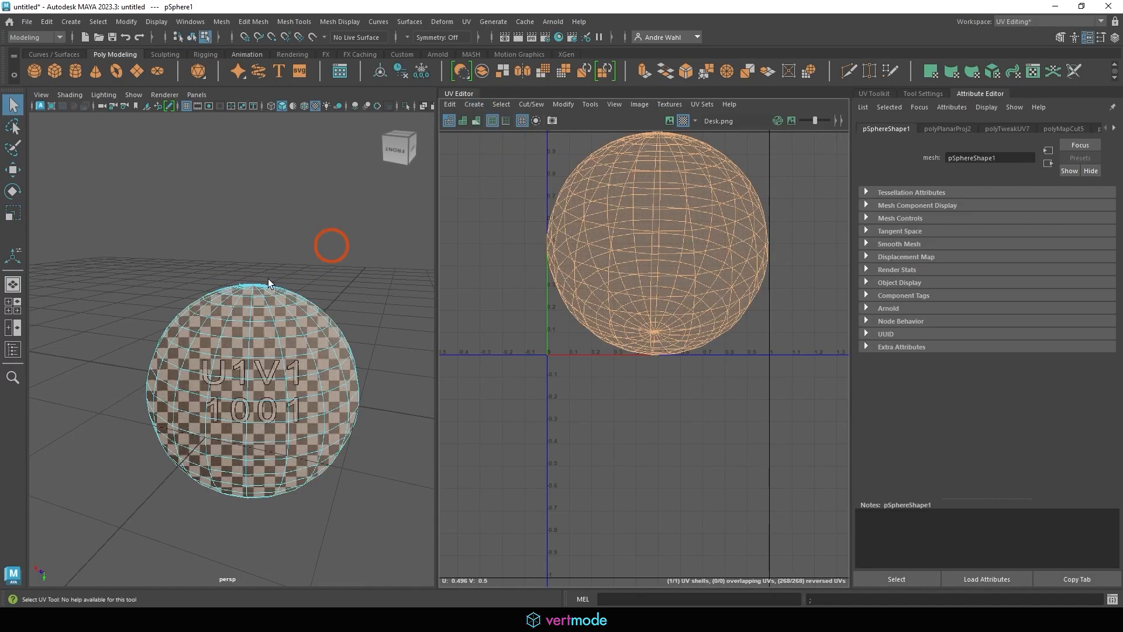
pyautogui.keyDown('alt'); pyautogui.moveTo(334, 246); pyautogui.dragTo(250, 331); pyautogui.keyUp('alt')
# Cut the UVs along the two edge loops beside the bottom pole
pyautogui.keyDown('alt'); pyautogui.moveTo(251, 333); pyautogui.dragTo(465, 341, button='right'); pyautogui.keyUp('alt')
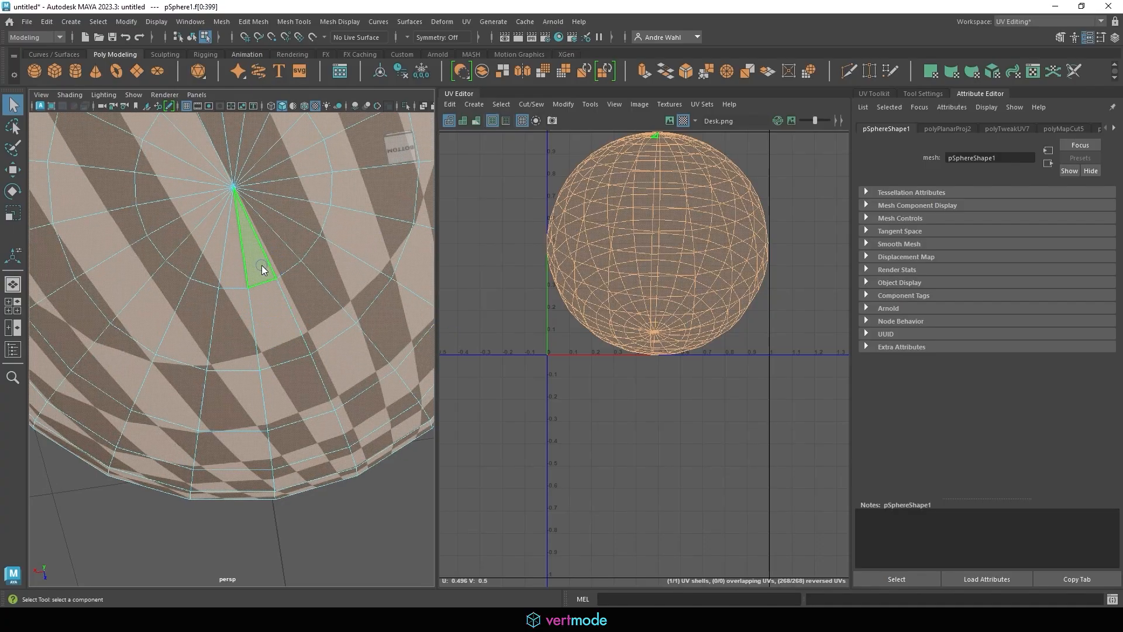
pyautogui.moveTo(262, 280); pyautogui.dragTo(263, 201, button='right')
pyautogui.doubleClick(283, 174)
pyautogui.keyDown('shift'); pyautogui.doubleClick(193, 195); pyautogui.keyUp('shift')
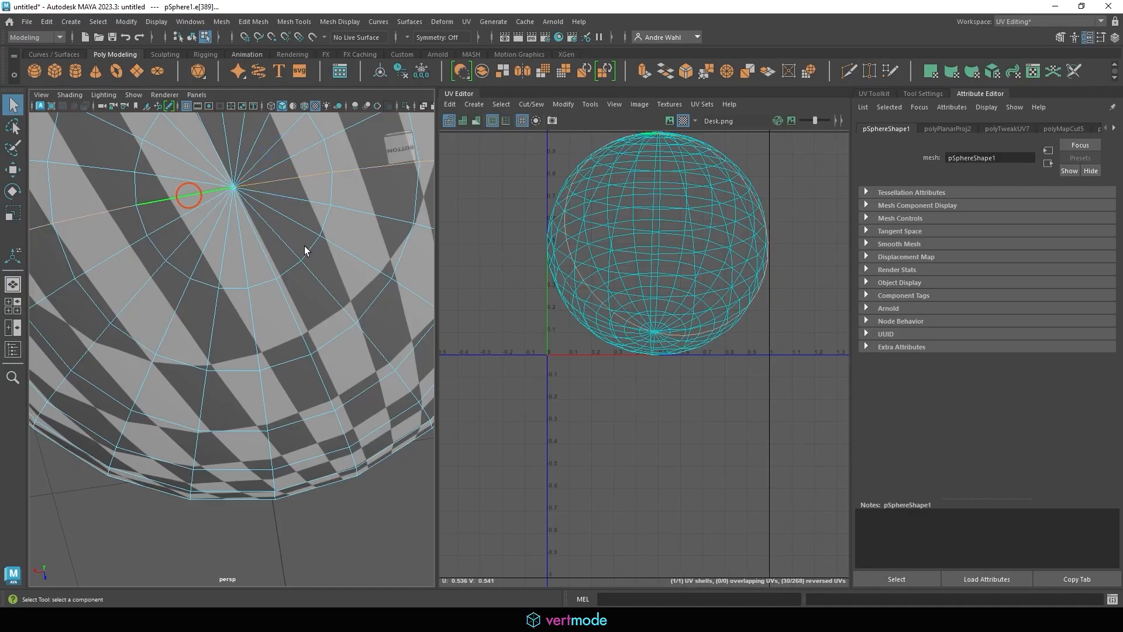
pyautogui.keyDown('alt'); pyautogui.moveTo(305, 247); pyautogui.dragTo(263, 218, button='right'); pyautogui.keyUp('alt')
pyautogui.click(529, 104)
pyautogui.click(546, 164)
pyautogui.press('r')
# Unfold and lay out the two circular shells side by side, then switch to Photoshop
pyautogui.click(563, 104)
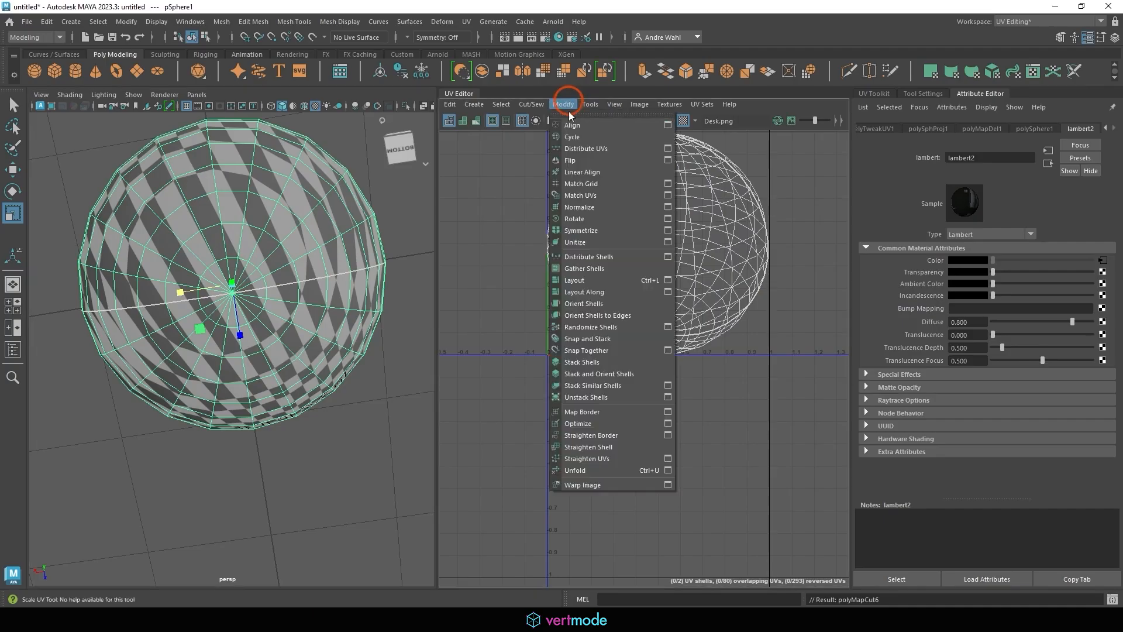
pyautogui.click(574, 470)
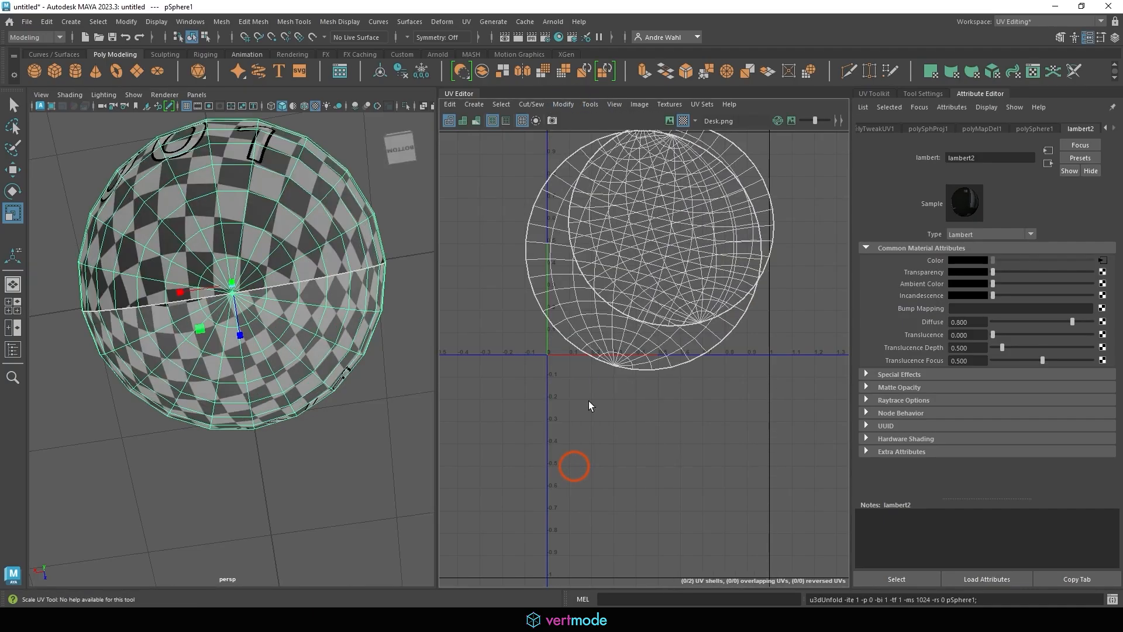
pyautogui.click(571, 104)
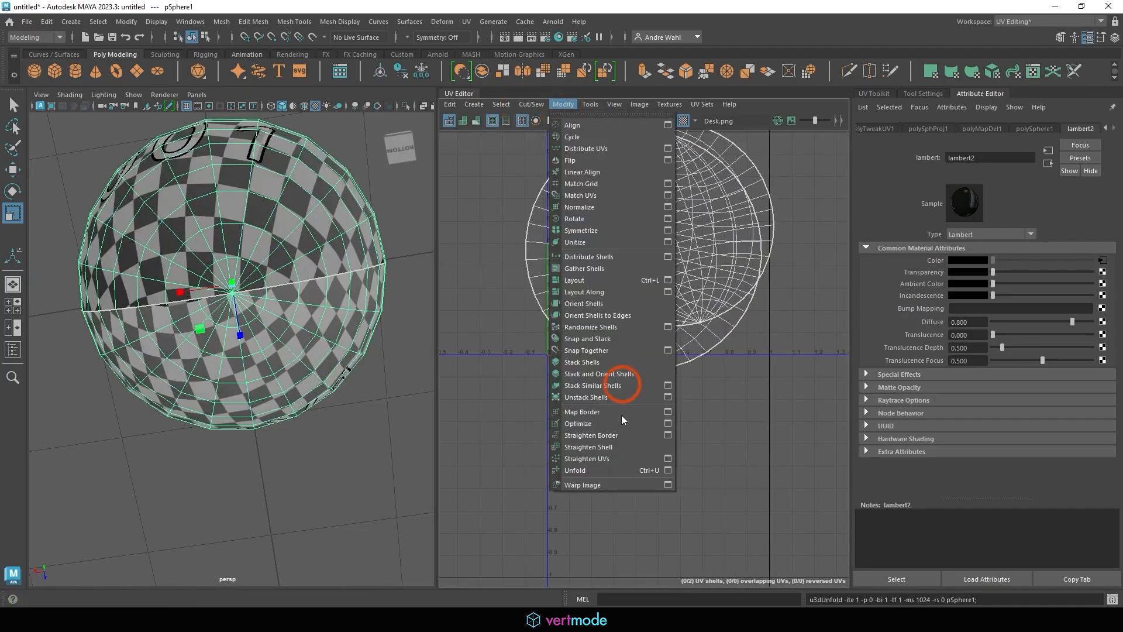
pyautogui.click(596, 280)
pyautogui.keyDown('alt'); pyautogui.moveTo(276, 361); pyautogui.dragTo(231, 287); pyautogui.keyUp('alt')
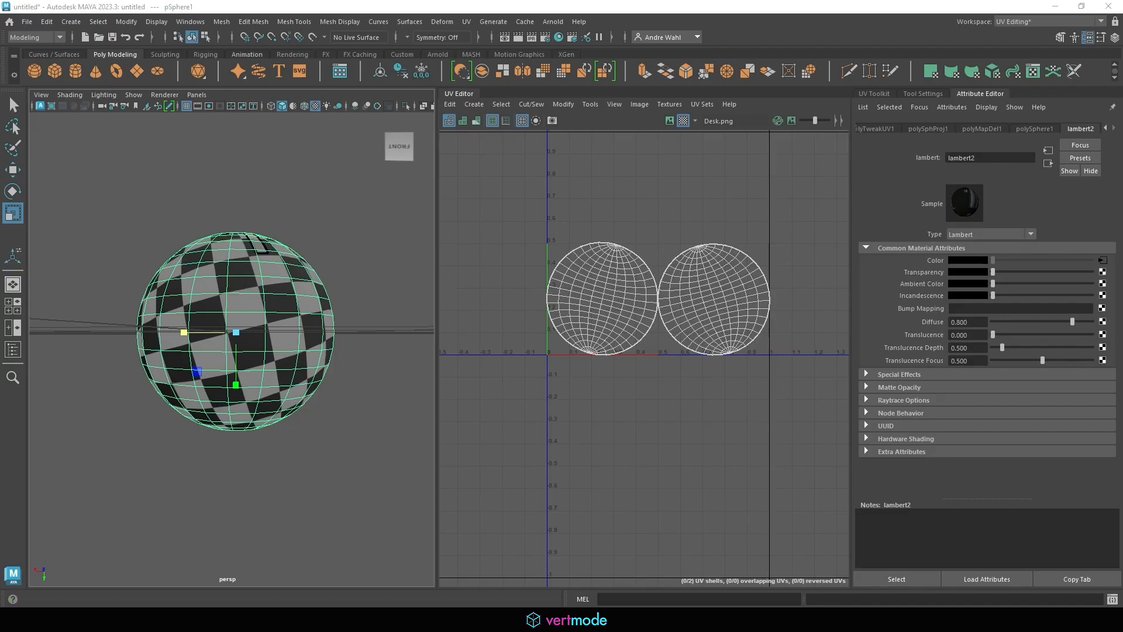
pyautogui.moveTo(582, 302)
pyautogui.mouseDown()
pyautogui.moveTo(586, 283)
pyautogui.moveTo(631, 306)
pyautogui.moveTo(623, 318)
pyautogui.moveTo(582, 305)
pyautogui.moveTo(622, 302)
pyautogui.mouseUp()
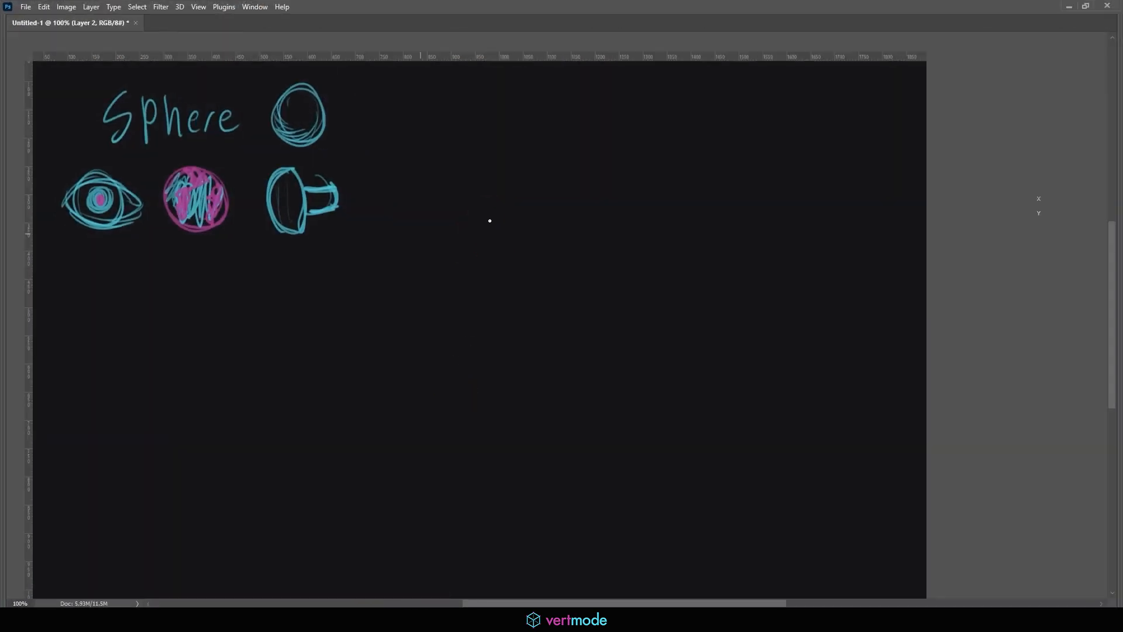
pyautogui.press('Tab')
pyautogui.press('Tab')
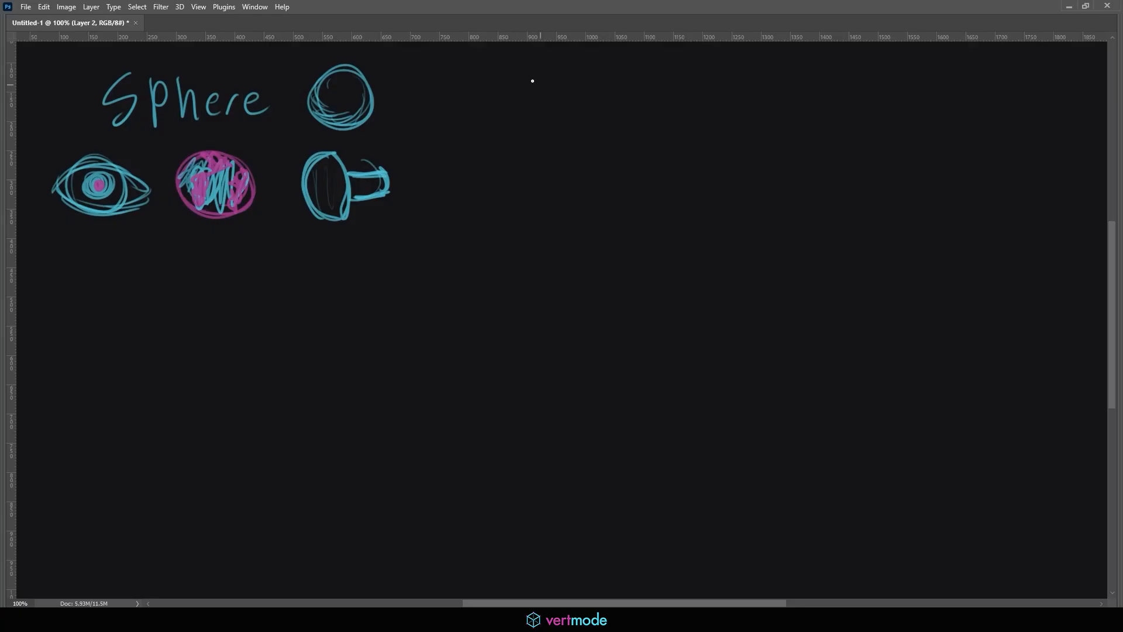
# Handwrite the quoted heading "Defalt"
pyautogui.moveTo(522, 86)
pyautogui.mouseDown()
pyautogui.moveTo(524, 106)
pyautogui.moveTo(553, 105)
pyautogui.mouseUp()
pyautogui.moveTo(566, 80)
pyautogui.mouseDown()
pyautogui.moveTo(558, 106)
pyautogui.moveTo(609, 100)
pyautogui.mouseUp()
pyautogui.moveTo(604, 84); pyautogui.dragTo(625, 74)
pyautogui.moveTo(630, 67); pyautogui.dragTo(631, 76)
pyautogui.moveTo(513, 73)
pyautogui.mouseDown()
pyautogui.moveTo(510, 87)
pyautogui.moveTo(519, 80)
pyautogui.mouseUp()
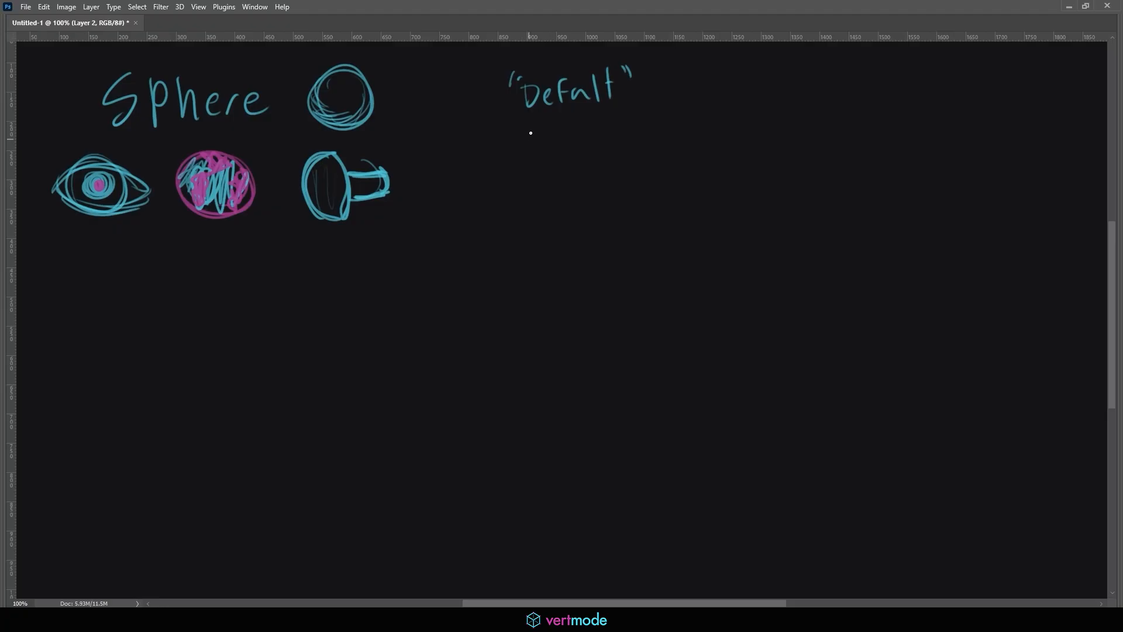
# Sketch a rectangle with zigzag spikes along its top and bottom below the heading
pyautogui.moveTo(530, 132); pyautogui.dragTo(531, 180)
pyautogui.moveTo(530, 136)
pyautogui.mouseDown()
pyautogui.moveTo(583, 139)
pyautogui.moveTo(533, 179)
pyautogui.mouseUp()
pyautogui.moveTo(535, 132); pyautogui.dragTo(599, 140)
pyautogui.moveTo(534, 180); pyautogui.dragTo(598, 183)
# Write the bullets sphyrical, cut the top, Sew and Adjust beside the rectangle
pyautogui.moveTo(646, 125)
pyautogui.mouseDown()
pyautogui.moveTo(639, 139)
pyautogui.moveTo(716, 139)
pyautogui.mouseUp()
pyautogui.moveTo(732, 125)
pyautogui.mouseDown()
pyautogui.moveTo(726, 140)
pyautogui.moveTo(759, 146)
pyautogui.mouseUp()
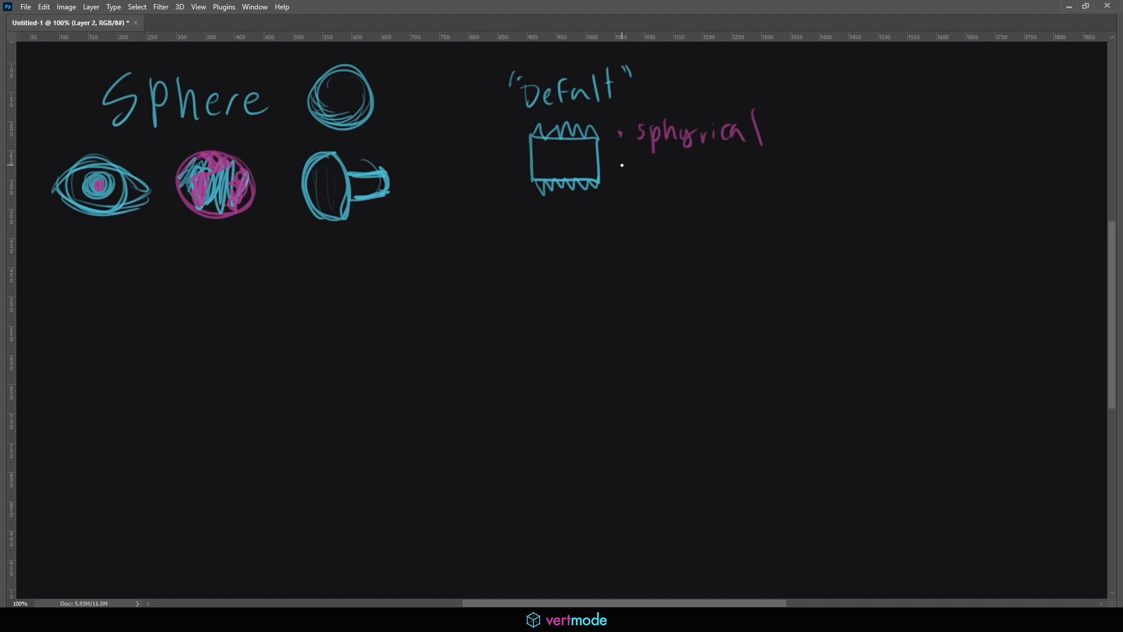
pyautogui.moveTo(624, 162)
pyautogui.mouseDown()
pyautogui.moveTo(650, 178)
pyautogui.moveTo(713, 179)
pyautogui.moveTo(722, 168)
pyautogui.mouseUp()
pyautogui.moveTo(725, 159)
pyautogui.mouseDown()
pyautogui.moveTo(735, 179)
pyautogui.moveTo(762, 181)
pyautogui.mouseUp()
pyautogui.moveTo(760, 170); pyautogui.dragTo(778, 166)
pyautogui.moveTo(790, 162)
pyautogui.mouseDown()
pyautogui.moveTo(791, 186)
pyautogui.moveTo(791, 176)
pyautogui.mouseUp()
pyautogui.moveTo(633, 187)
pyautogui.mouseDown()
pyautogui.moveTo(633, 200)
pyautogui.moveTo(672, 205)
pyautogui.mouseUp()
pyautogui.moveTo(677, 191)
pyautogui.mouseDown()
pyautogui.moveTo(687, 205)
pyautogui.moveTo(698, 191)
pyautogui.mouseUp()
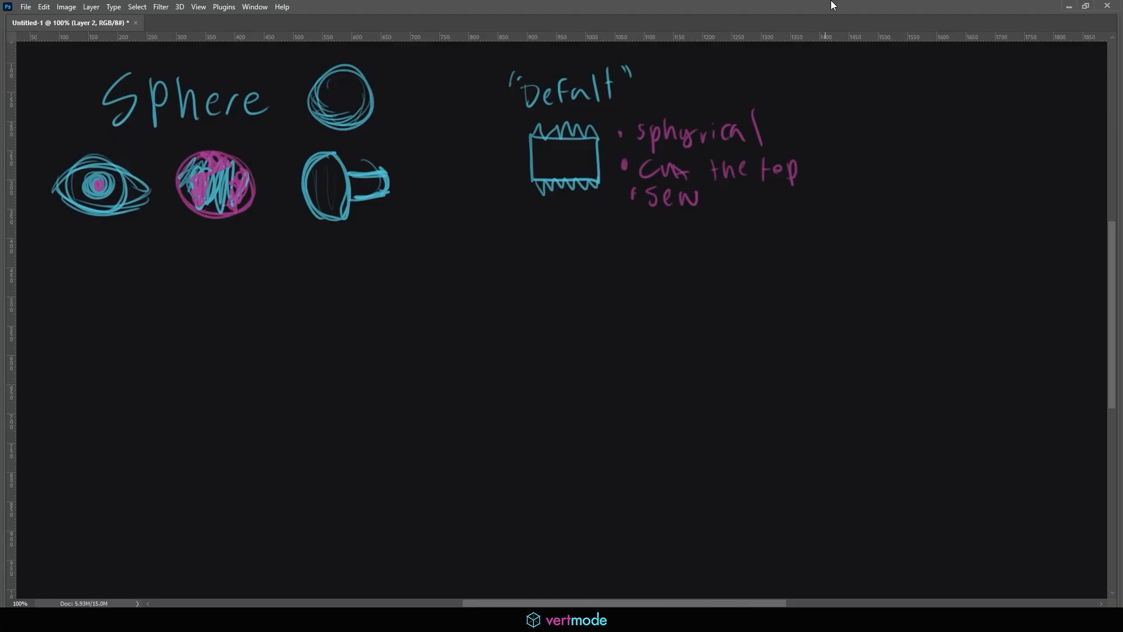
pyautogui.moveTo(632, 227)
pyautogui.mouseDown()
pyautogui.moveTo(675, 253)
pyautogui.moveTo(706, 245)
pyautogui.mouseUp()
pyautogui.click(685, 236)
pyautogui.moveTo(722, 225)
pyautogui.mouseDown()
pyautogui.moveTo(711, 240)
pyautogui.moveTo(731, 249)
pyautogui.moveTo(739, 233)
pyautogui.mouseUp()
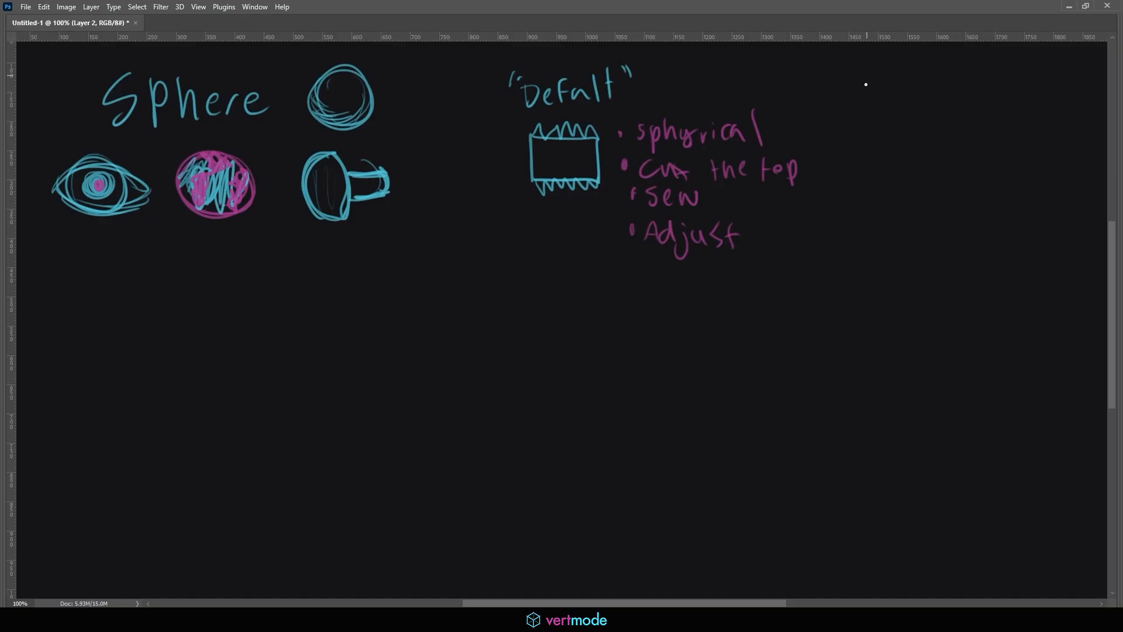
# Write the heading "eye" method at the top right in cyan
pyautogui.moveTo(847, 77); pyautogui.dragTo(849, 85)
pyautogui.moveTo(852, 76); pyautogui.dragTo(877, 93)
pyautogui.moveTo(885, 83)
pyautogui.mouseDown()
pyautogui.moveTo(876, 111)
pyautogui.moveTo(913, 84)
pyautogui.mouseUp()
pyautogui.moveTo(916, 75)
pyautogui.mouseDown()
pyautogui.moveTo(918, 84)
pyautogui.moveTo(956, 79)
pyautogui.moveTo(967, 95)
pyautogui.mouseUp()
pyautogui.moveTo(970, 88); pyautogui.dragTo(984, 92)
pyautogui.moveTo(981, 86); pyautogui.dragTo(1028, 86)
pyautogui.moveTo(1039, 78); pyautogui.dragTo(1044, 92)
# Add a pink "camera based" bullet with a cyan circle sketch below it
pyautogui.press('x')
pyautogui.click(902, 128)
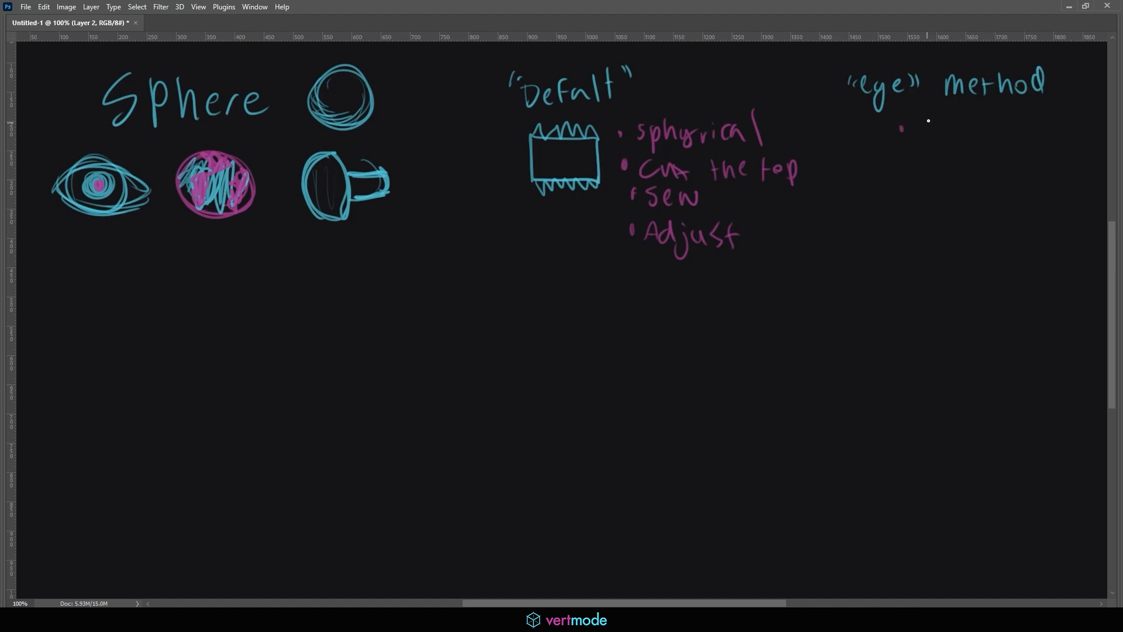
pyautogui.moveTo(929, 118); pyautogui.dragTo(921, 134)
pyautogui.moveTo(943, 121); pyautogui.dragTo(948, 133)
pyautogui.moveTo(951, 134)
pyautogui.mouseDown()
pyautogui.moveTo(1006, 122)
pyautogui.moveTo(1030, 135)
pyautogui.mouseUp()
pyautogui.moveTo(929, 148)
pyautogui.mouseDown()
pyautogui.moveTo(935, 173)
pyautogui.moveTo(974, 169)
pyautogui.mouseUp()
pyautogui.moveTo(987, 164); pyautogui.dragTo(1015, 144)
pyautogui.press('x')
pyautogui.moveTo(950, 213)
pyautogui.mouseDown()
pyautogui.moveTo(947, 225)
pyautogui.moveTo(974, 232)
pyautogui.moveTo(962, 224)
pyautogui.mouseUp()
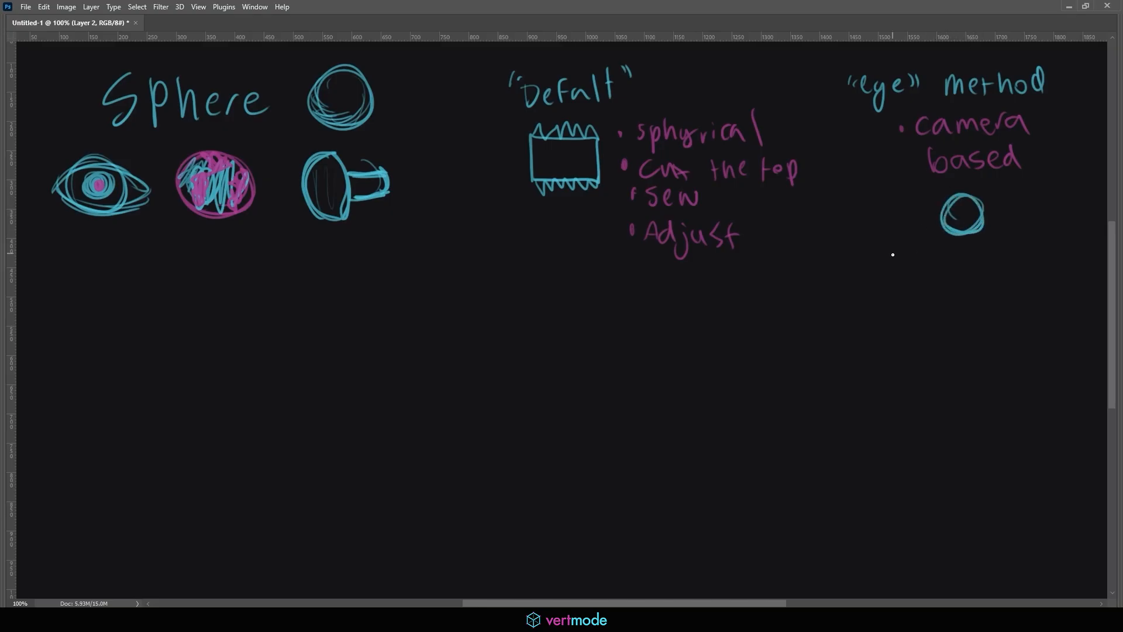
# Add a pink "cat 1/2" bullet with a cyan hemisphere circle below it
pyautogui.press('x')
pyautogui.moveTo(891, 254); pyautogui.dragTo(960, 267)
pyautogui.moveTo(964, 248)
pyautogui.mouseDown()
pyautogui.moveTo(966, 269)
pyautogui.moveTo(977, 261)
pyautogui.moveTo(1001, 273)
pyautogui.mouseUp()
pyautogui.moveTo(1017, 254); pyautogui.dragTo(1039, 271)
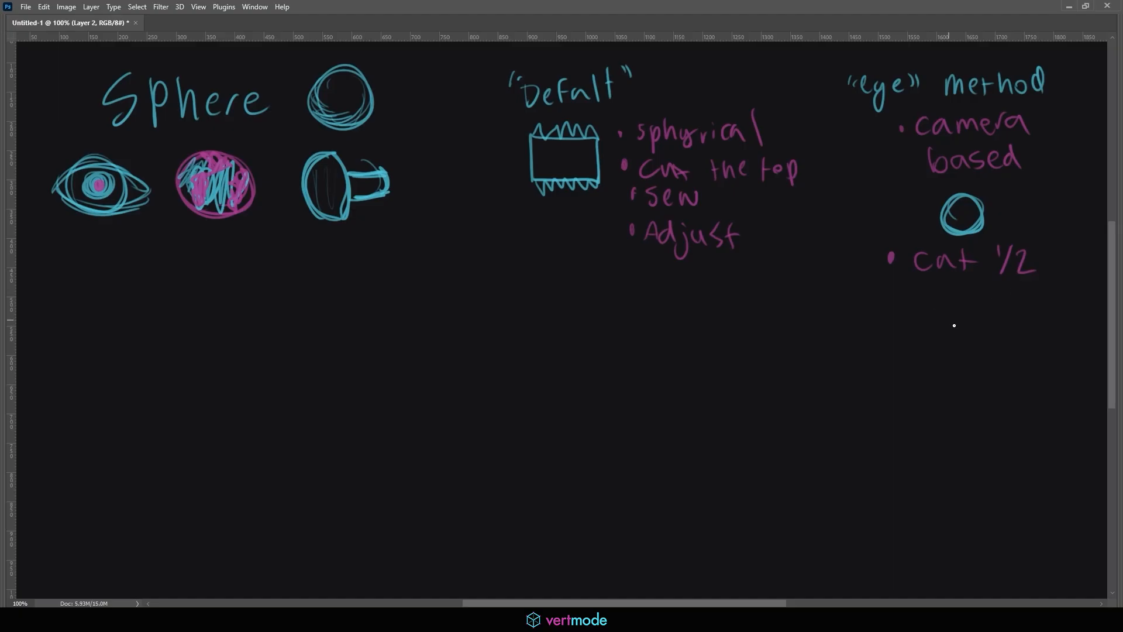
pyautogui.press('x')
pyautogui.moveTo(945, 324)
pyautogui.mouseDown()
pyautogui.moveTo(943, 313)
pyautogui.moveTo(974, 320)
pyautogui.mouseUp()
# Write a pink "unfold" bullet, then draw a pink seam across the mushroom sketch
pyautogui.press('x')
pyautogui.moveTo(888, 352); pyautogui.dragTo(953, 370)
pyautogui.moveTo(965, 349)
pyautogui.mouseDown()
pyautogui.moveTo(957, 374)
pyautogui.moveTo(967, 365)
pyautogui.mouseUp()
pyautogui.moveTo(985, 358); pyautogui.dragTo(990, 363)
pyautogui.moveTo(1007, 349)
pyautogui.mouseDown()
pyautogui.moveTo(1005, 372)
pyautogui.moveTo(1019, 372)
pyautogui.mouseUp()
pyautogui.moveTo(1007, 334); pyautogui.dragTo(1031, 374)
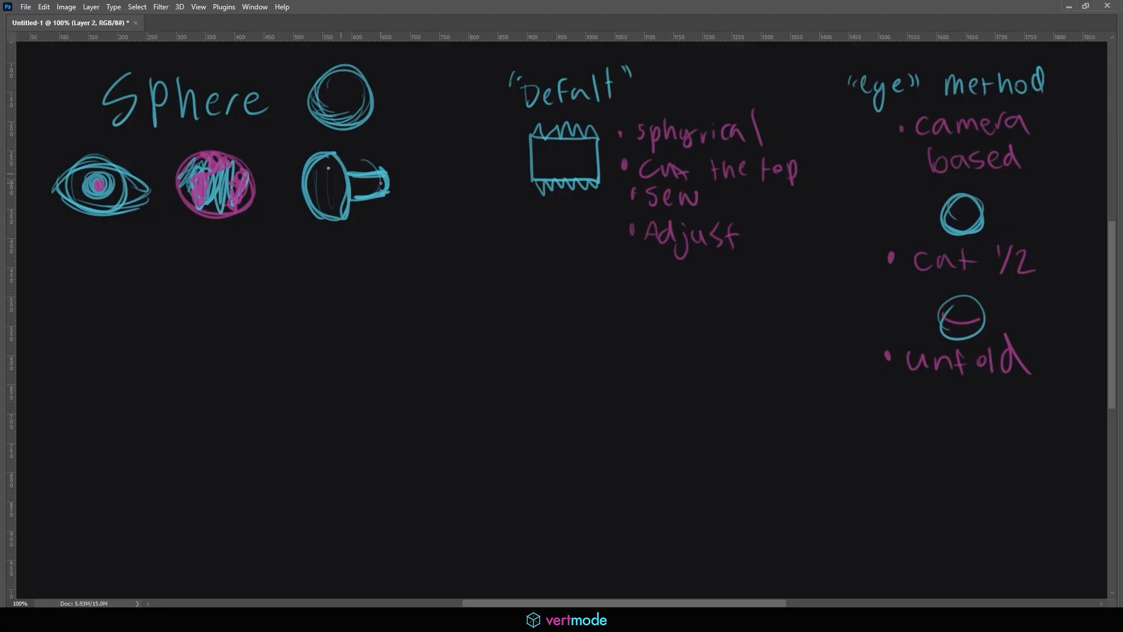
pyautogui.moveTo(305, 187); pyautogui.dragTo(346, 193)
pyautogui.moveTo(109, 342)
pyautogui.mouseDown()
pyautogui.moveTo(101, 266)
pyautogui.moveTo(146, 275)
pyautogui.moveTo(134, 341)
pyautogui.moveTo(105, 345)
pyautogui.mouseUp()
# Sketch pink seams inside the oval, a flattened oval beside it, and a bean shape with a cyan edge
pyautogui.moveTo(125, 263)
pyautogui.mouseDown()
pyautogui.moveTo(117, 353)
pyautogui.moveTo(131, 346)
pyautogui.mouseUp()
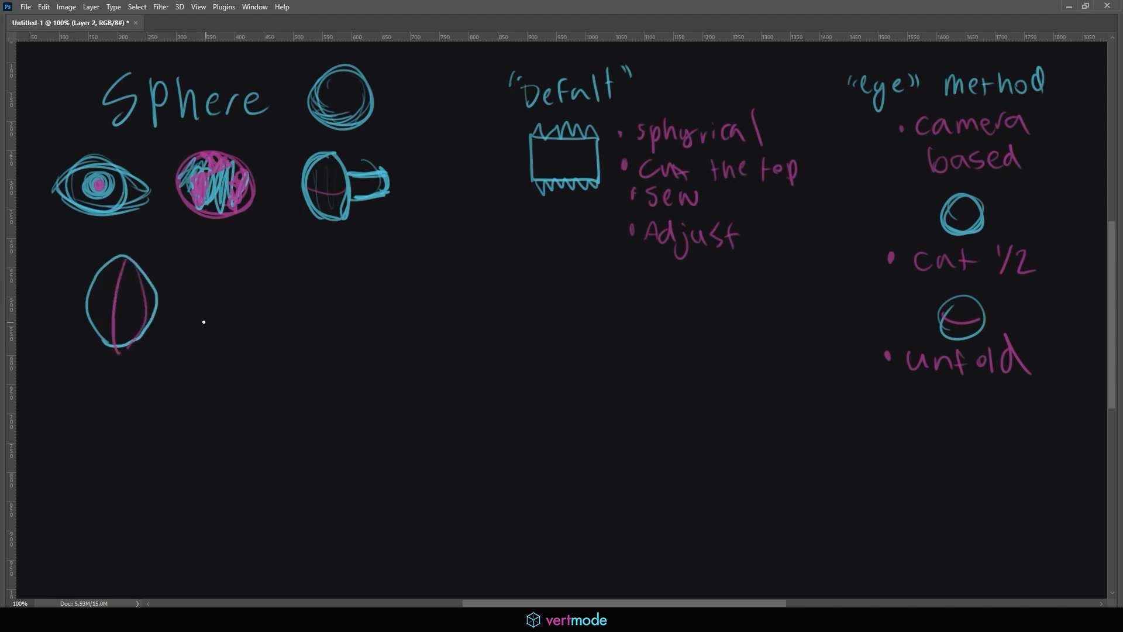
pyautogui.moveTo(196, 325)
pyautogui.mouseDown()
pyautogui.moveTo(251, 305)
pyautogui.moveTo(304, 328)
pyautogui.moveTo(198, 333)
pyautogui.moveTo(300, 332)
pyautogui.mouseUp()
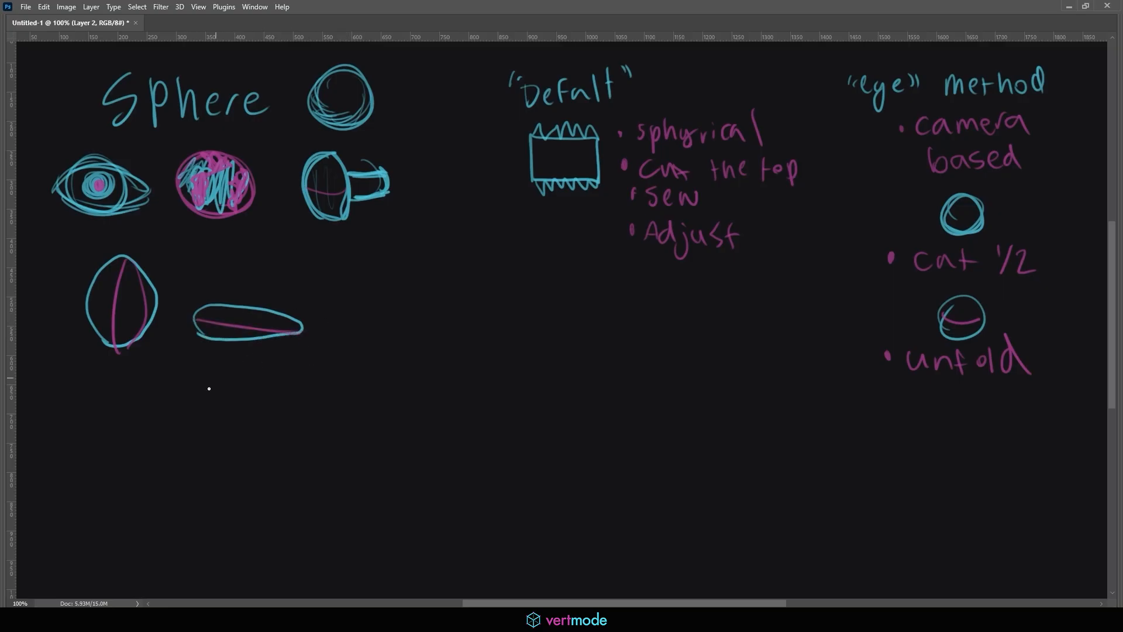
pyautogui.moveTo(175, 386)
pyautogui.mouseDown()
pyautogui.moveTo(156, 387)
pyautogui.moveTo(129, 418)
pyautogui.moveTo(146, 427)
pyautogui.moveTo(183, 416)
pyautogui.moveTo(196, 392)
pyautogui.moveTo(161, 387)
pyautogui.mouseUp()
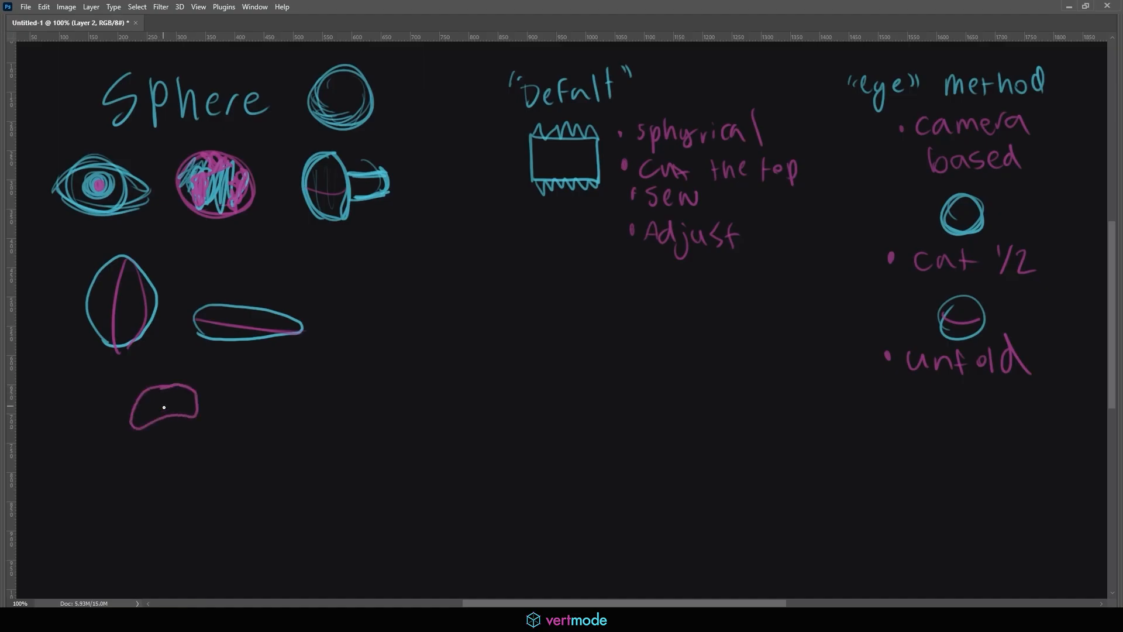
pyautogui.moveTo(138, 427); pyautogui.dragTo(198, 399)
# Draw an upright cylinder with its top ellipse and joined sides
pyautogui.moveTo(403, 312)
pyautogui.mouseDown()
pyautogui.moveTo(386, 301)
pyautogui.moveTo(421, 308)
pyautogui.mouseUp()
pyautogui.moveTo(404, 358)
pyautogui.mouseDown()
pyautogui.moveTo(443, 355)
pyautogui.moveTo(438, 366)
pyautogui.mouseUp()
pyautogui.moveTo(386, 309); pyautogui.dragTo(394, 363)
pyautogui.moveTo(439, 306); pyautogui.dragTo(441, 364)
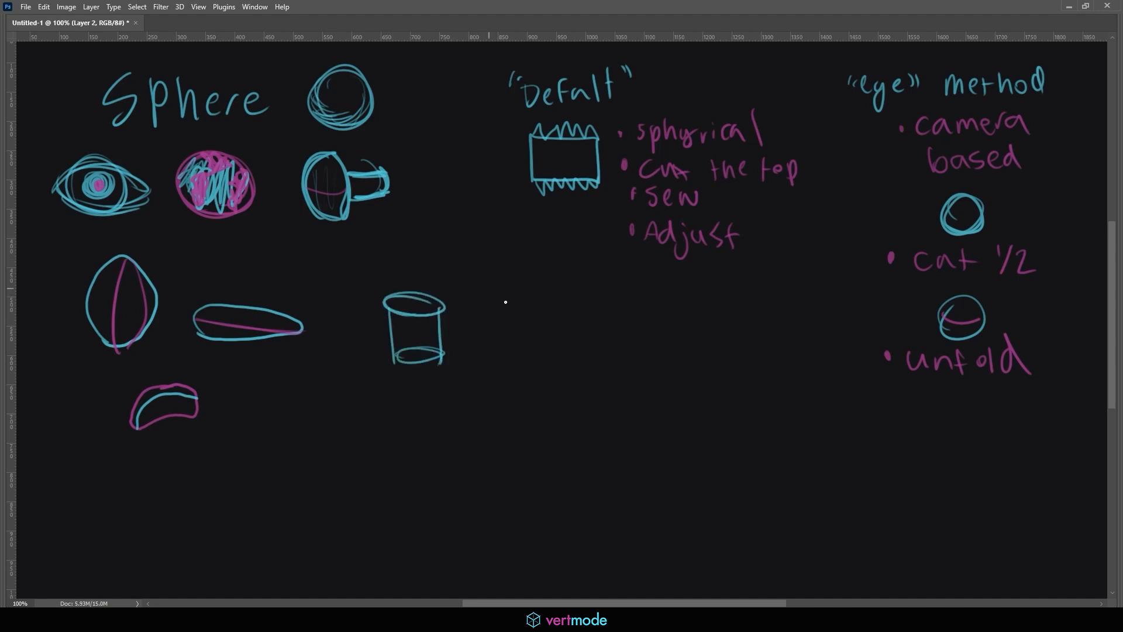
# Sketch a sideways cylinder with loops and a pink seam, plus an oval below with an arrow and star
pyautogui.moveTo(384, 423); pyautogui.dragTo(508, 412)
pyautogui.moveTo(400, 440)
pyautogui.mouseDown()
pyautogui.moveTo(498, 440)
pyautogui.moveTo(506, 418)
pyautogui.mouseUp()
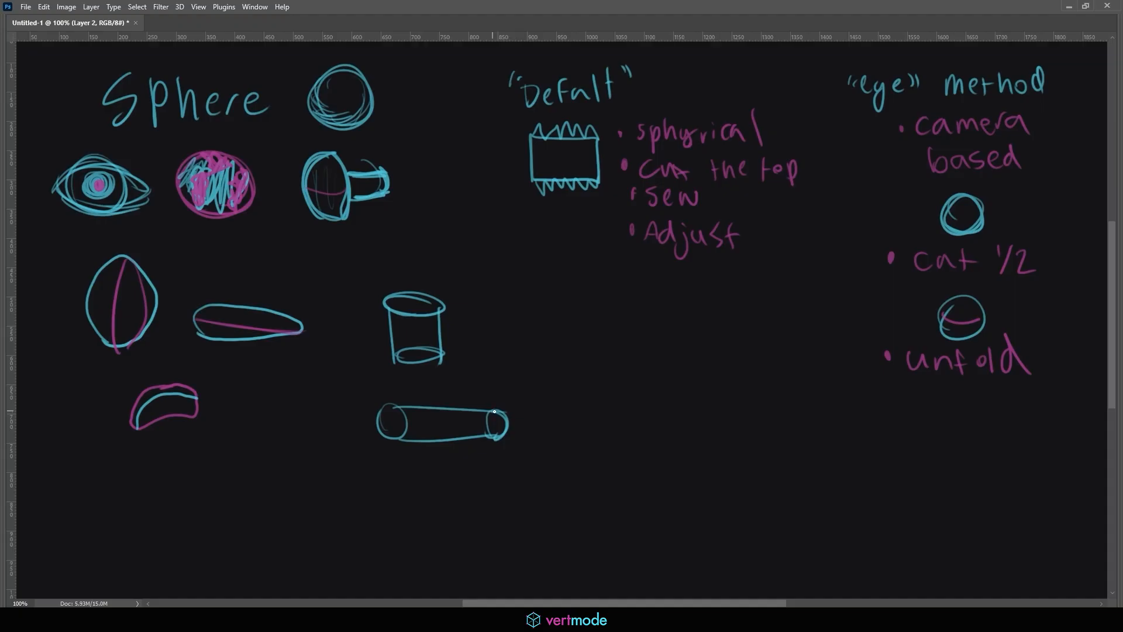
pyautogui.moveTo(494, 412)
pyautogui.mouseDown()
pyautogui.moveTo(527, 422)
pyautogui.moveTo(496, 439)
pyautogui.mouseUp()
pyautogui.moveTo(394, 405)
pyautogui.mouseDown()
pyautogui.moveTo(414, 432)
pyautogui.moveTo(394, 405)
pyautogui.moveTo(499, 422)
pyautogui.mouseUp()
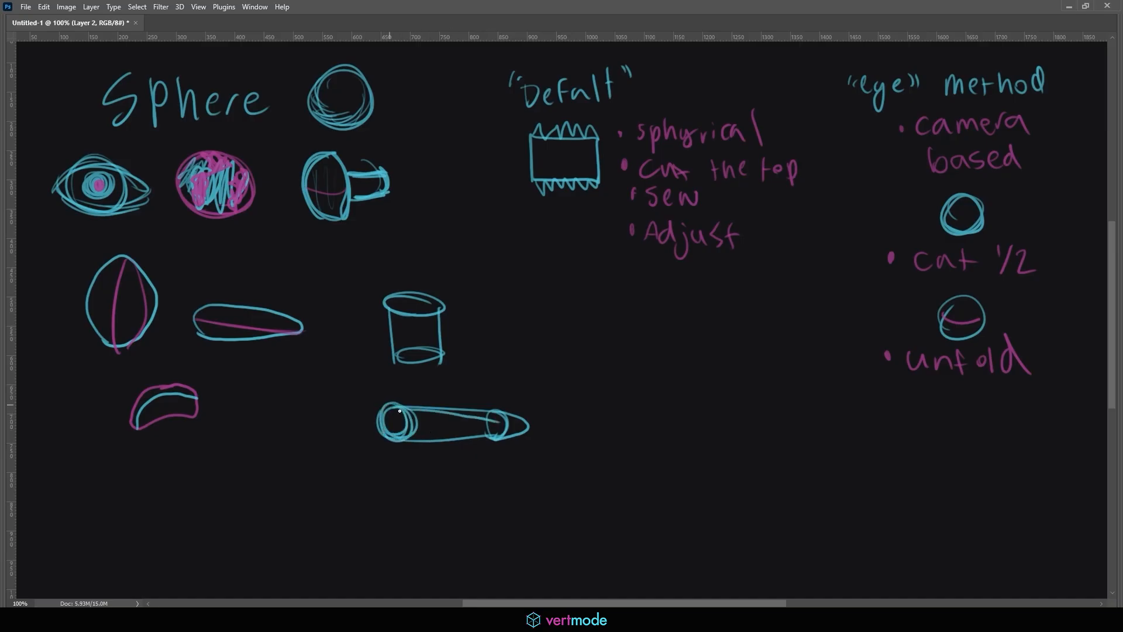
pyautogui.moveTo(409, 412)
pyautogui.mouseDown()
pyautogui.moveTo(402, 420)
pyautogui.moveTo(526, 430)
pyautogui.moveTo(416, 419)
pyautogui.mouseUp()
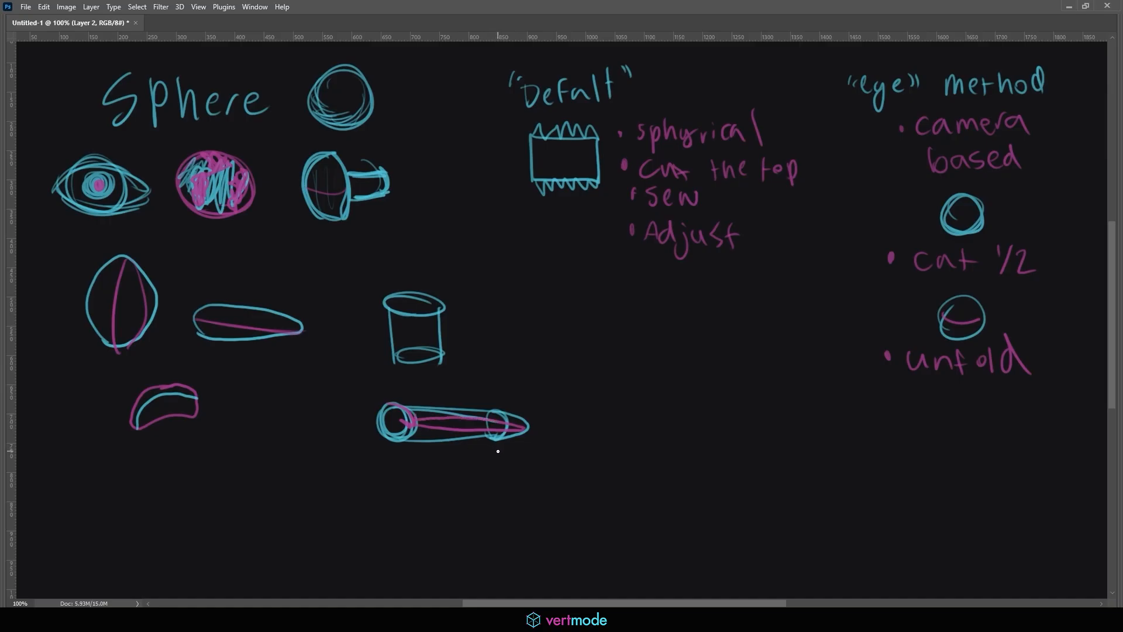
pyautogui.moveTo(383, 508)
pyautogui.mouseDown()
pyautogui.moveTo(374, 486)
pyautogui.moveTo(419, 469)
pyautogui.moveTo(499, 492)
pyautogui.moveTo(480, 506)
pyautogui.moveTo(394, 511)
pyautogui.mouseUp()
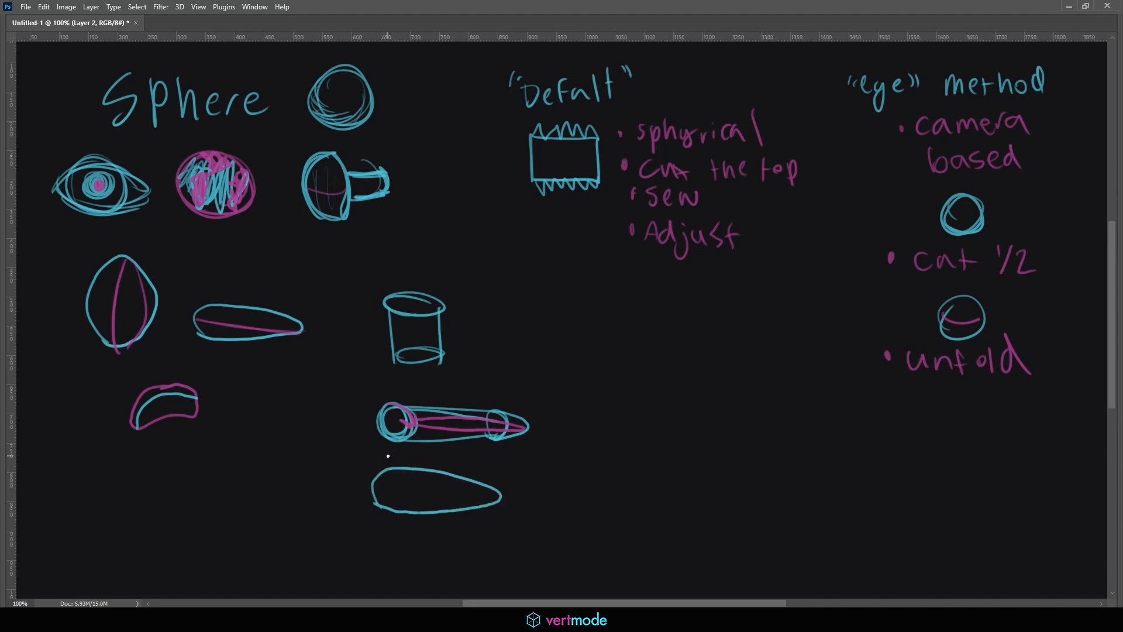
pyautogui.moveTo(388, 456)
pyautogui.mouseDown()
pyautogui.moveTo(404, 486)
pyautogui.moveTo(402, 465)
pyautogui.moveTo(418, 461)
pyautogui.mouseUp()
pyautogui.moveTo(410, 455)
pyautogui.mouseDown()
pyautogui.moveTo(402, 485)
pyautogui.moveTo(496, 502)
pyautogui.moveTo(373, 484)
pyautogui.mouseUp()
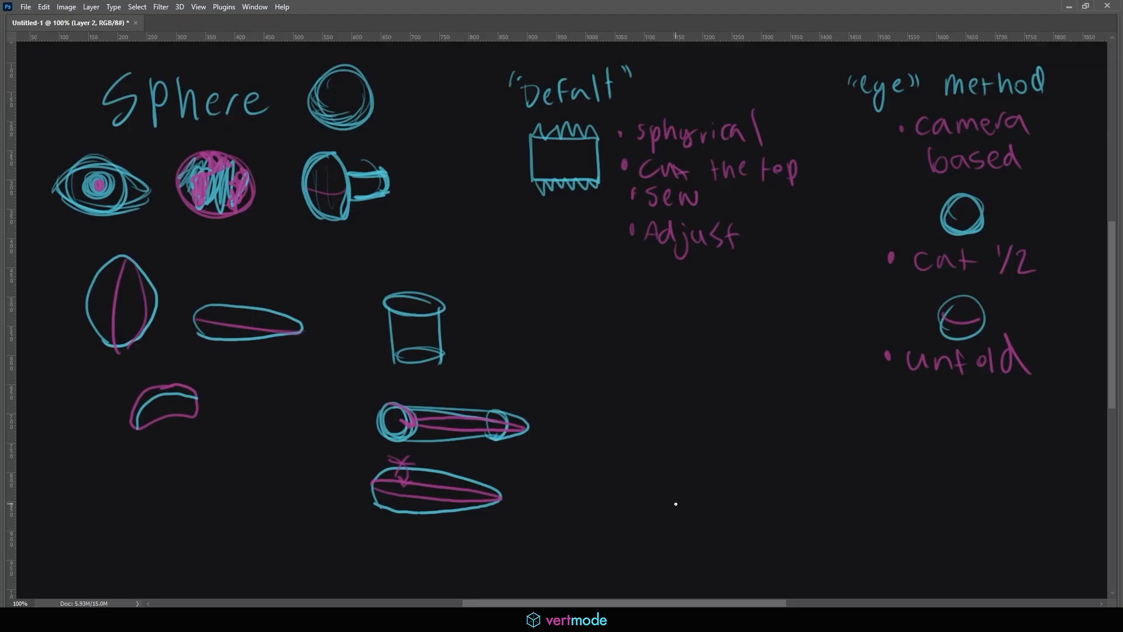
# Hide Layer 2 and show Layer 1 so the Cube and Cylinders notes replace the Sphere notes
pyautogui.press('Tab')
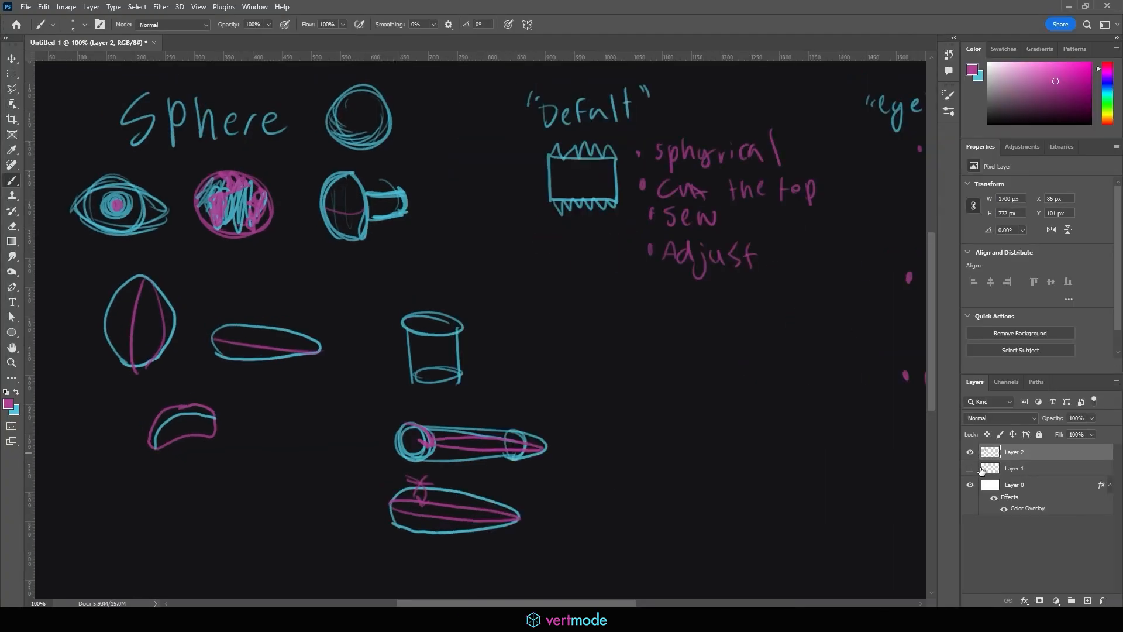
pyautogui.click(970, 452)
pyautogui.click(970, 468)
pyautogui.press('Tab')
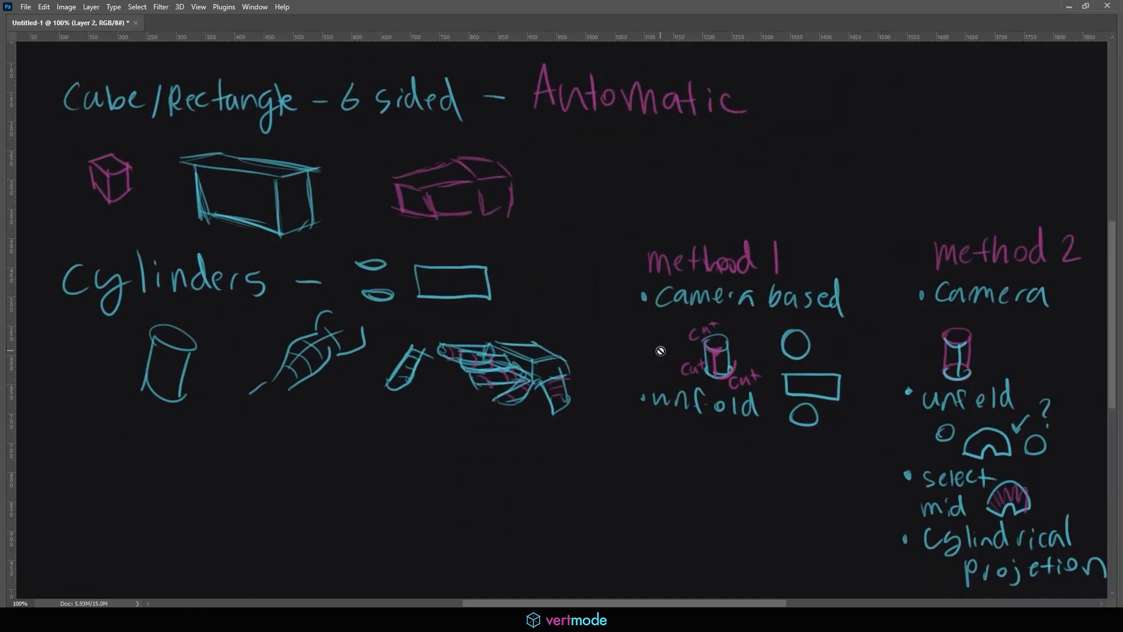